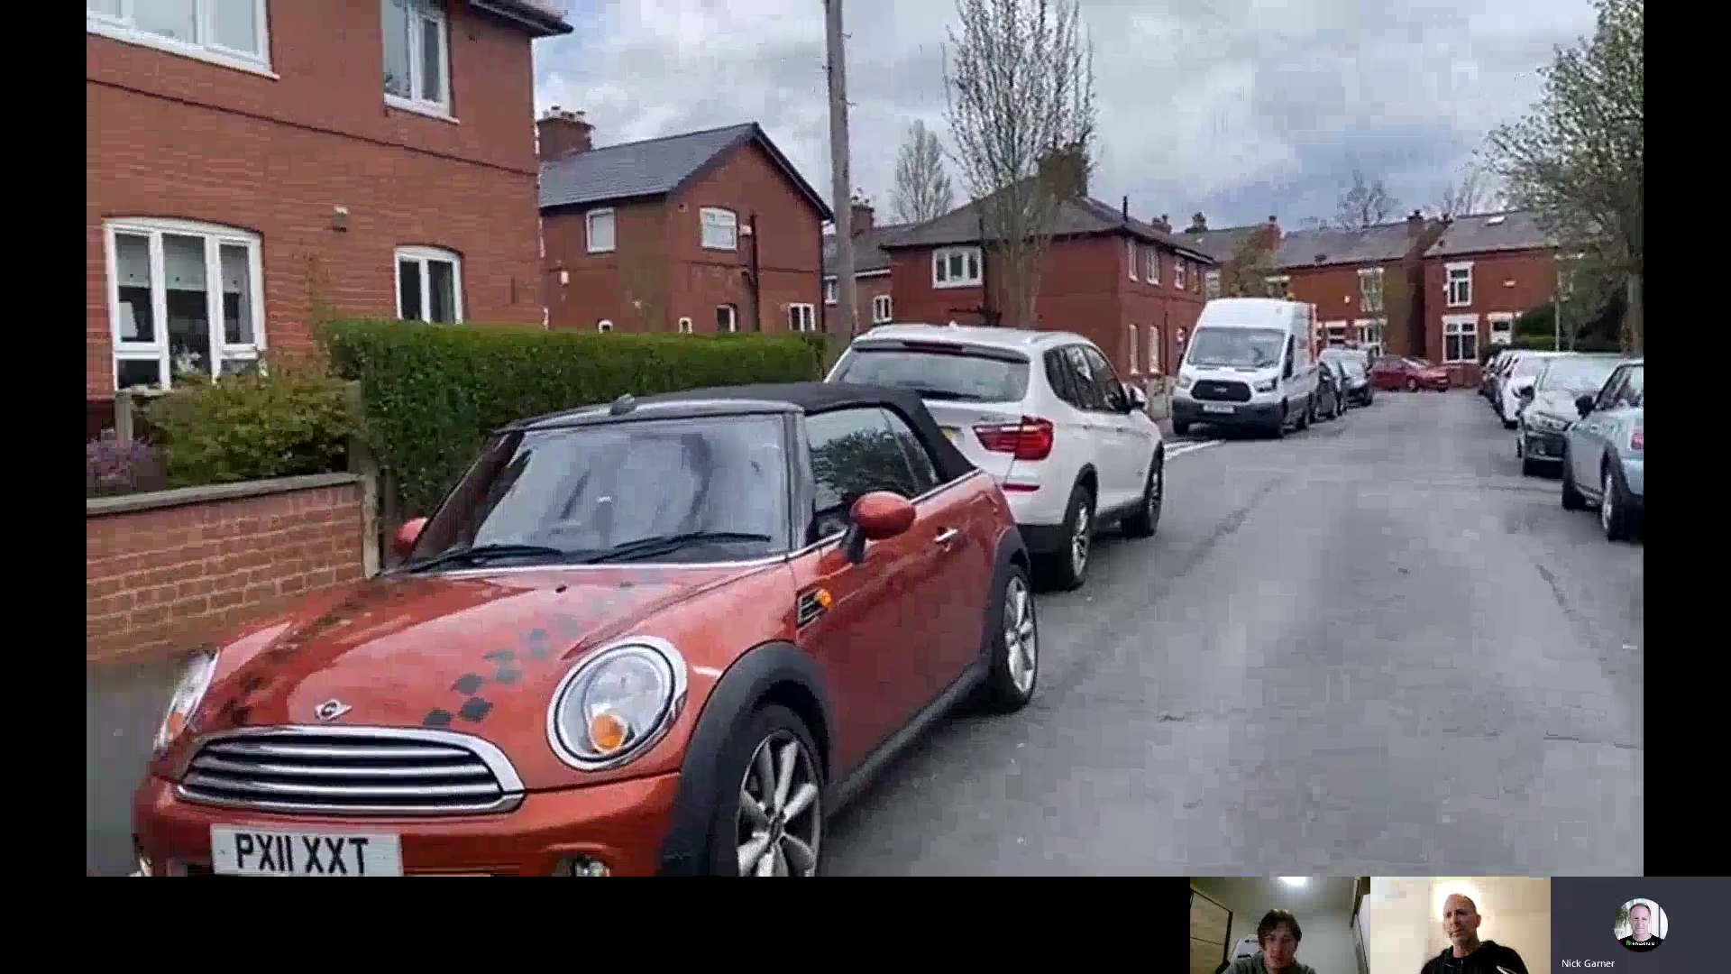
Skip to the end of the exterior walkthrough video, play the trim_C4DD0F2D clip of the house entrance, and leave the video viewer.
mouse_move(704, 764)
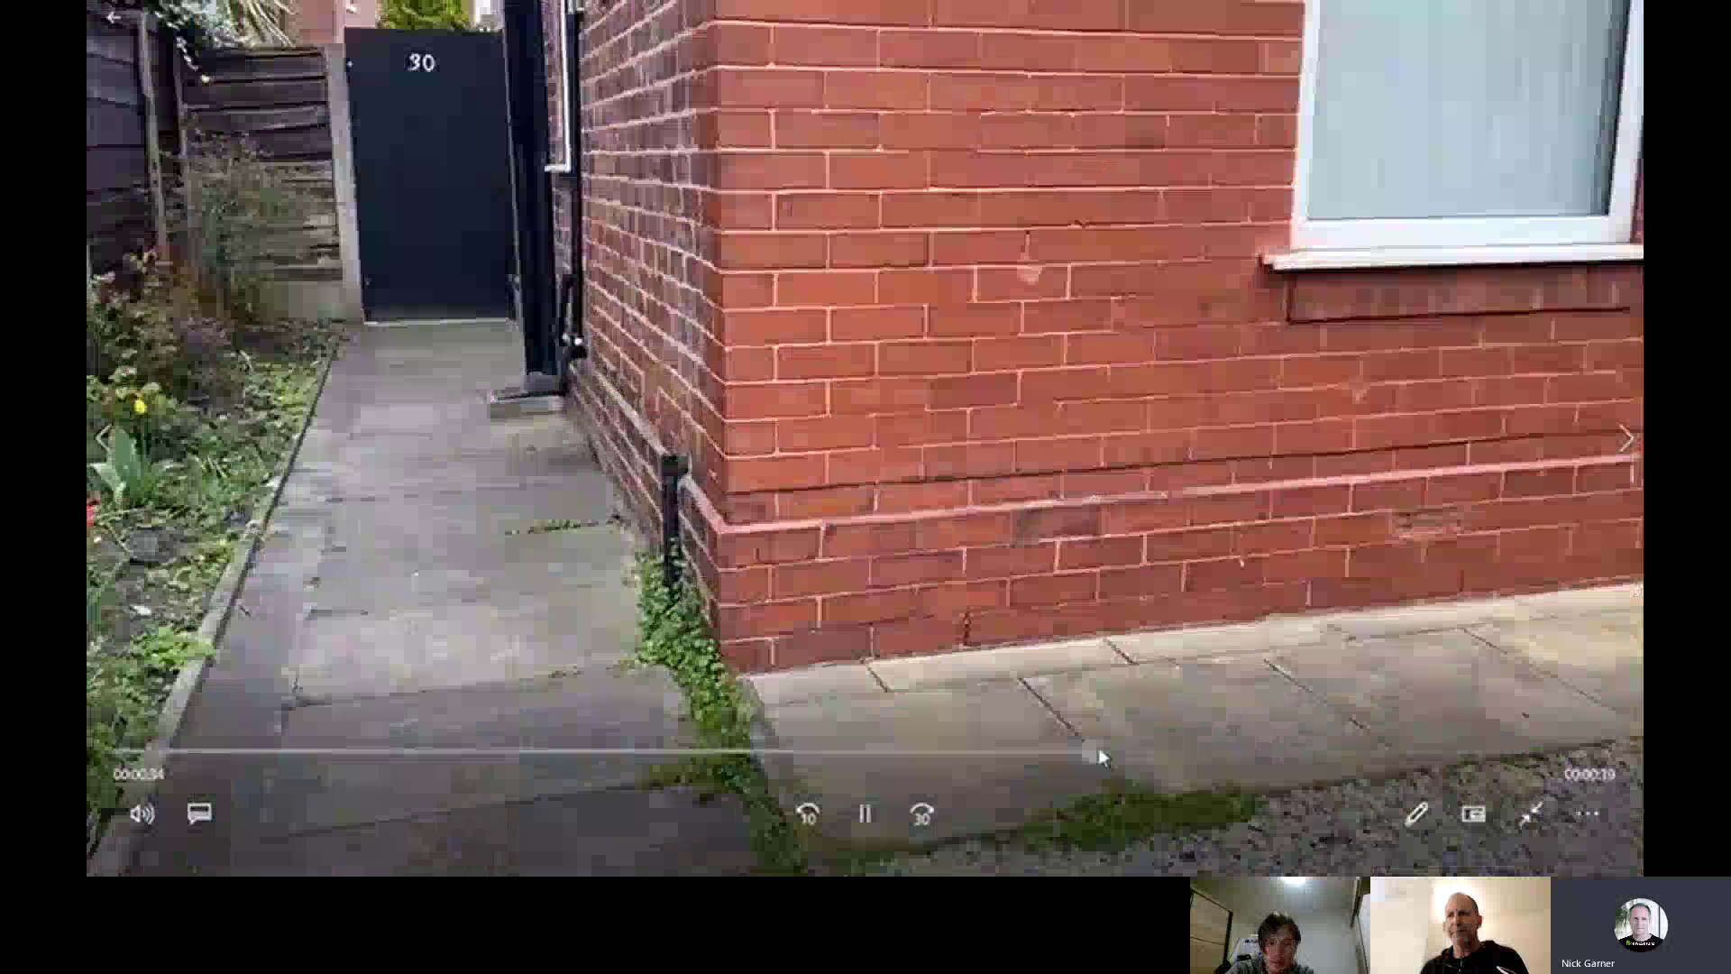
left_click_drag(1100, 757, 1620, 712)
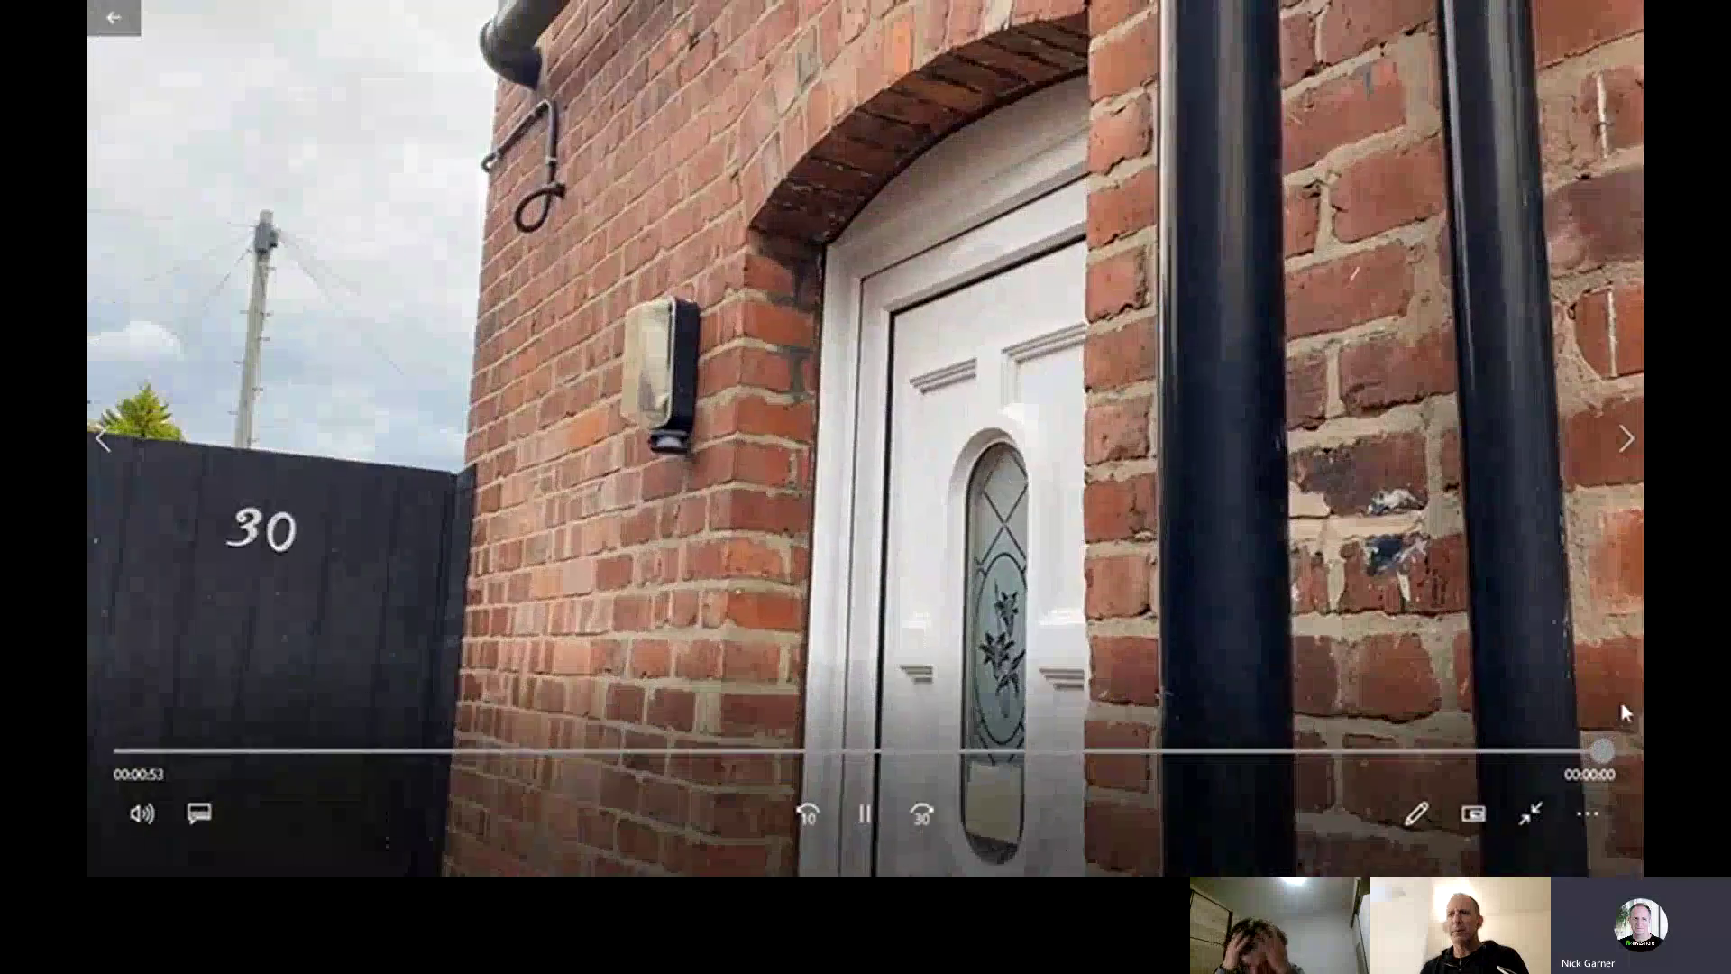
left_click(909, 752)
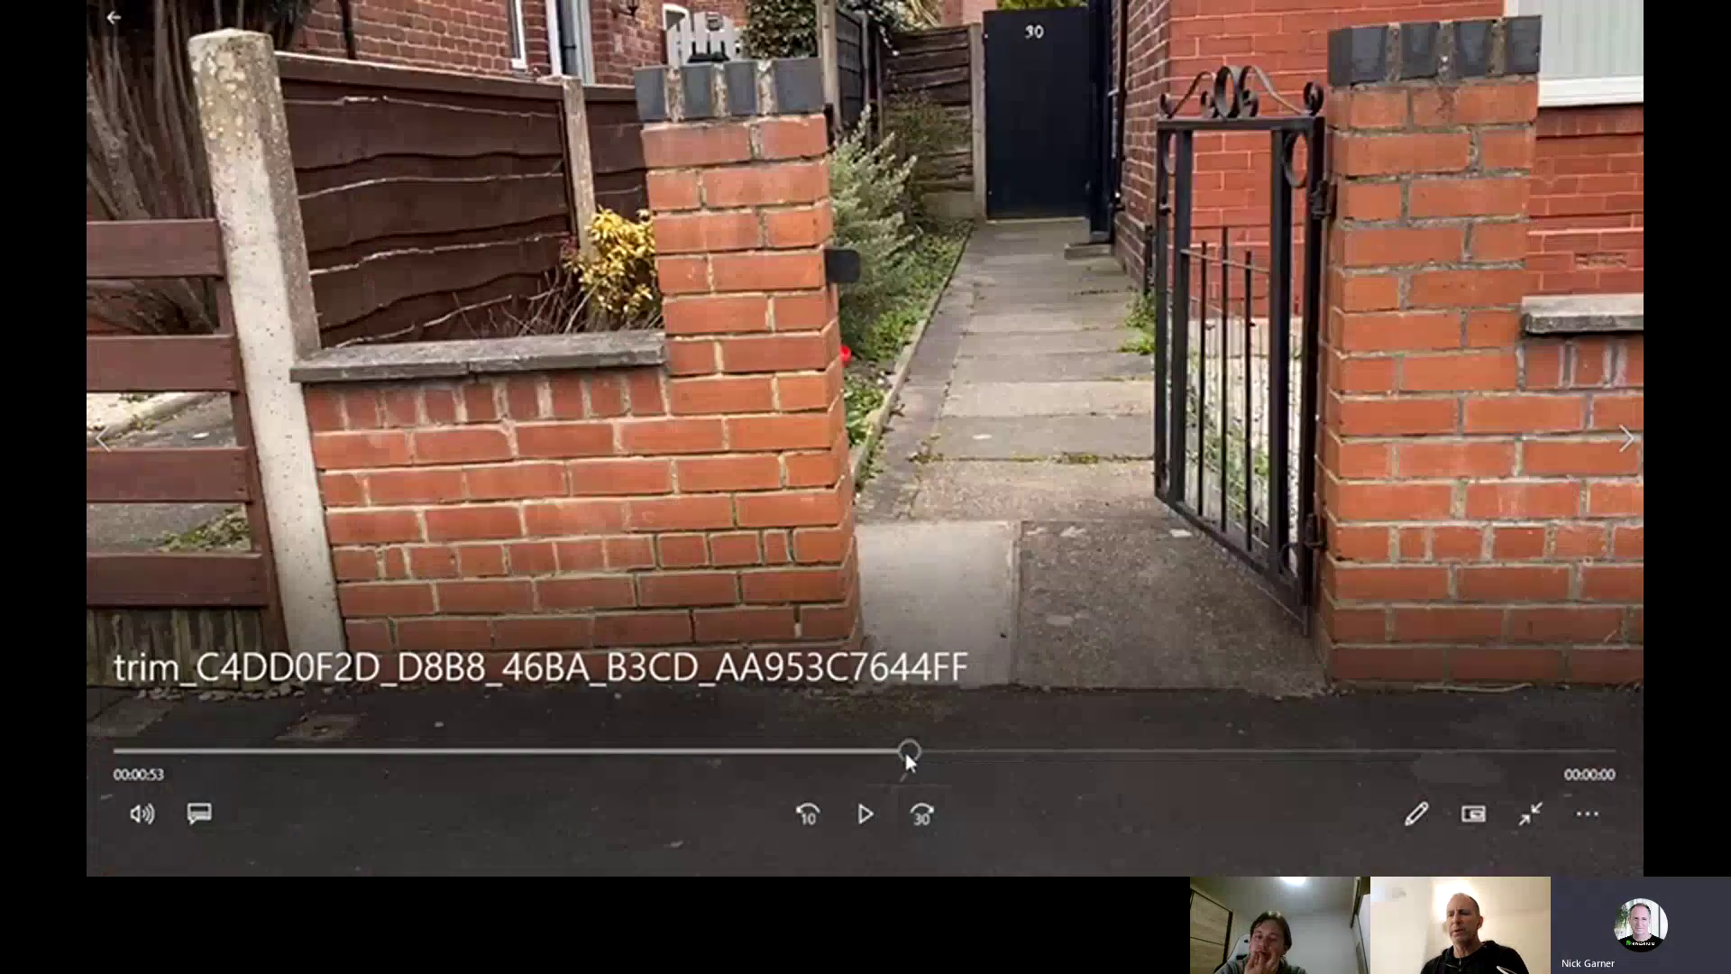
left_click(866, 815)
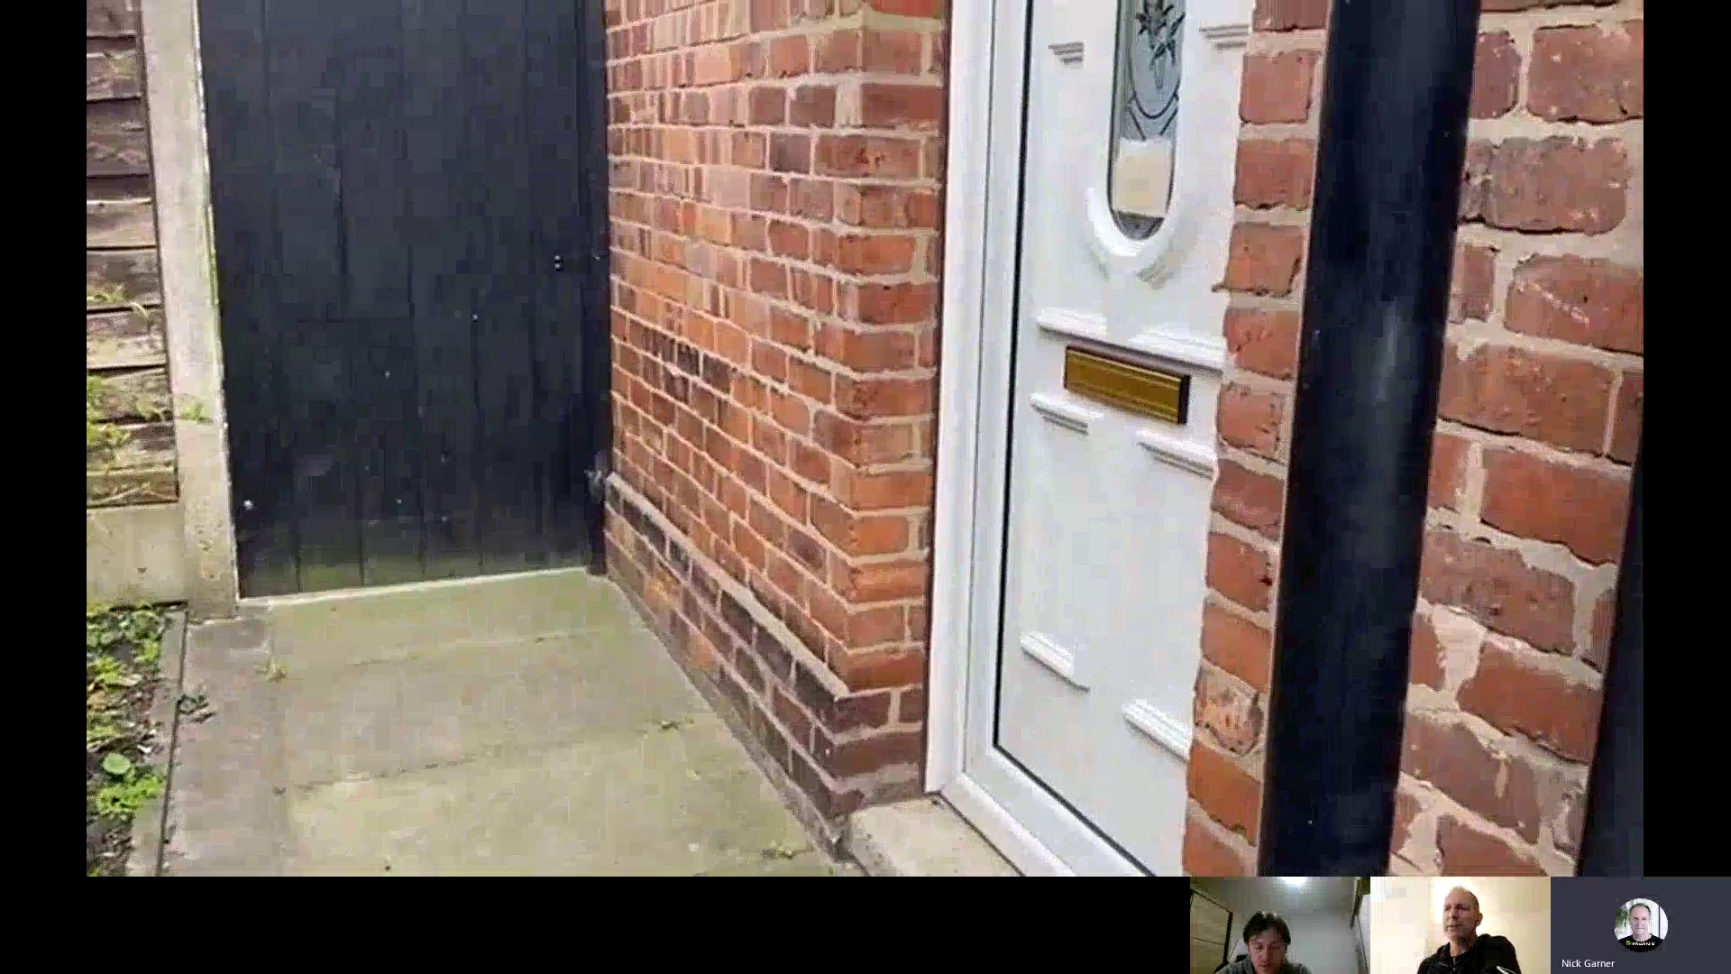
mouse_move(1630, 438)
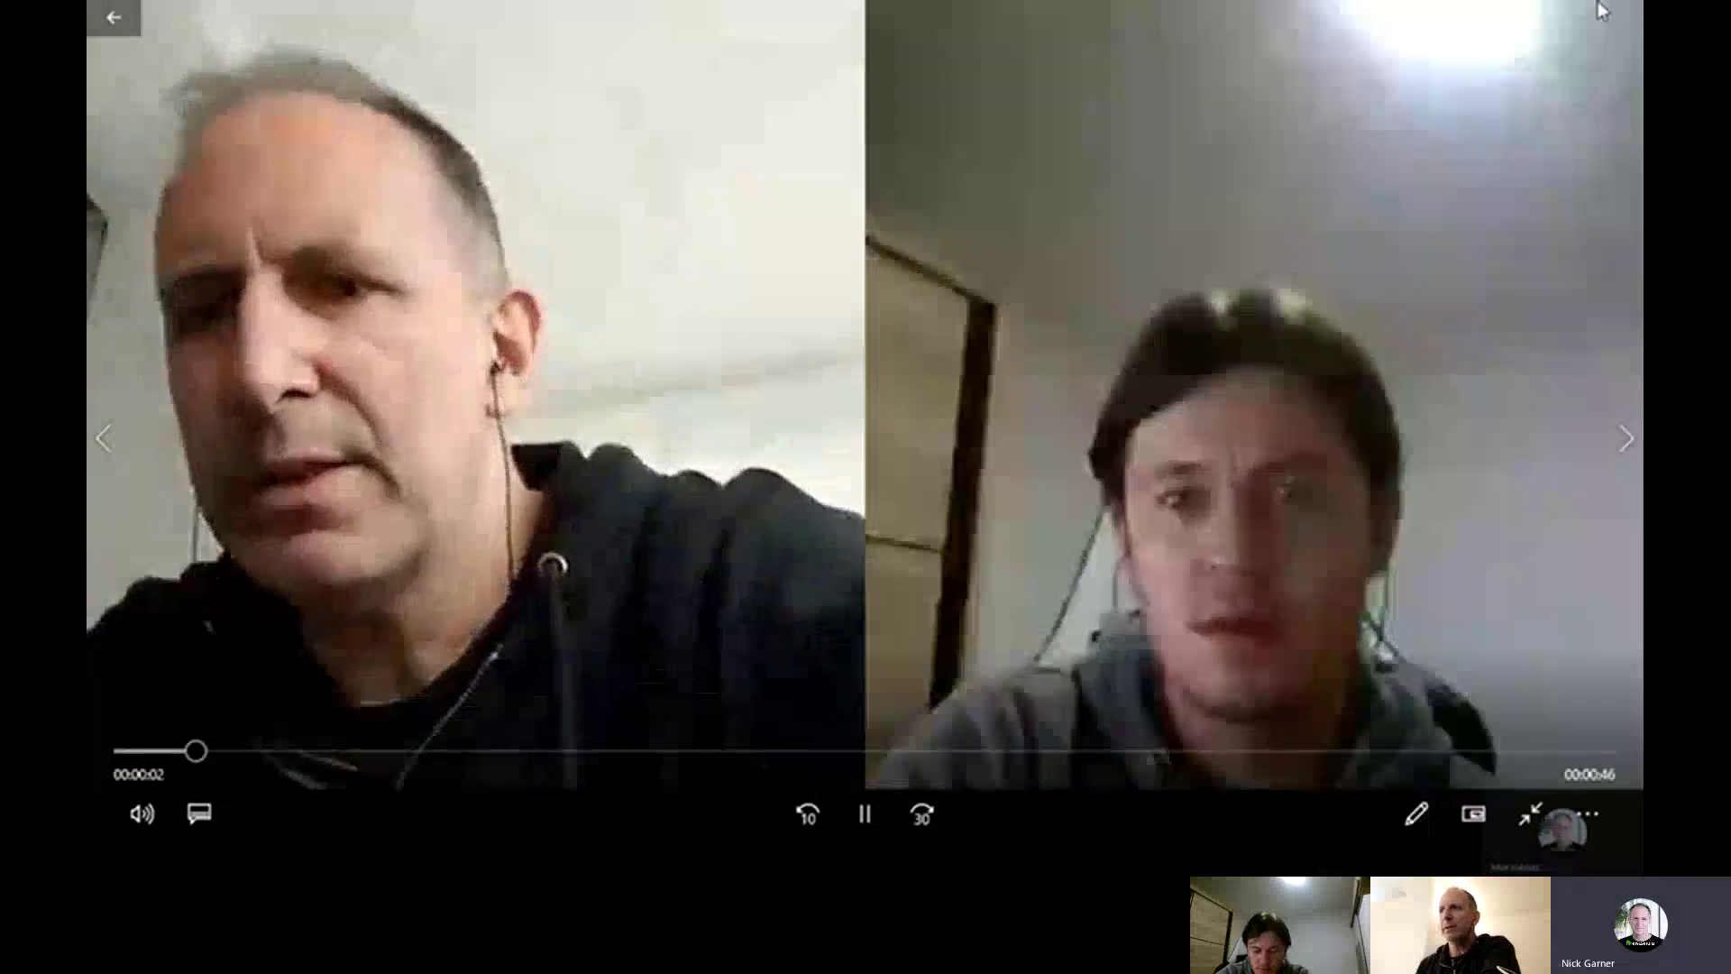
left_click(1524, 12)
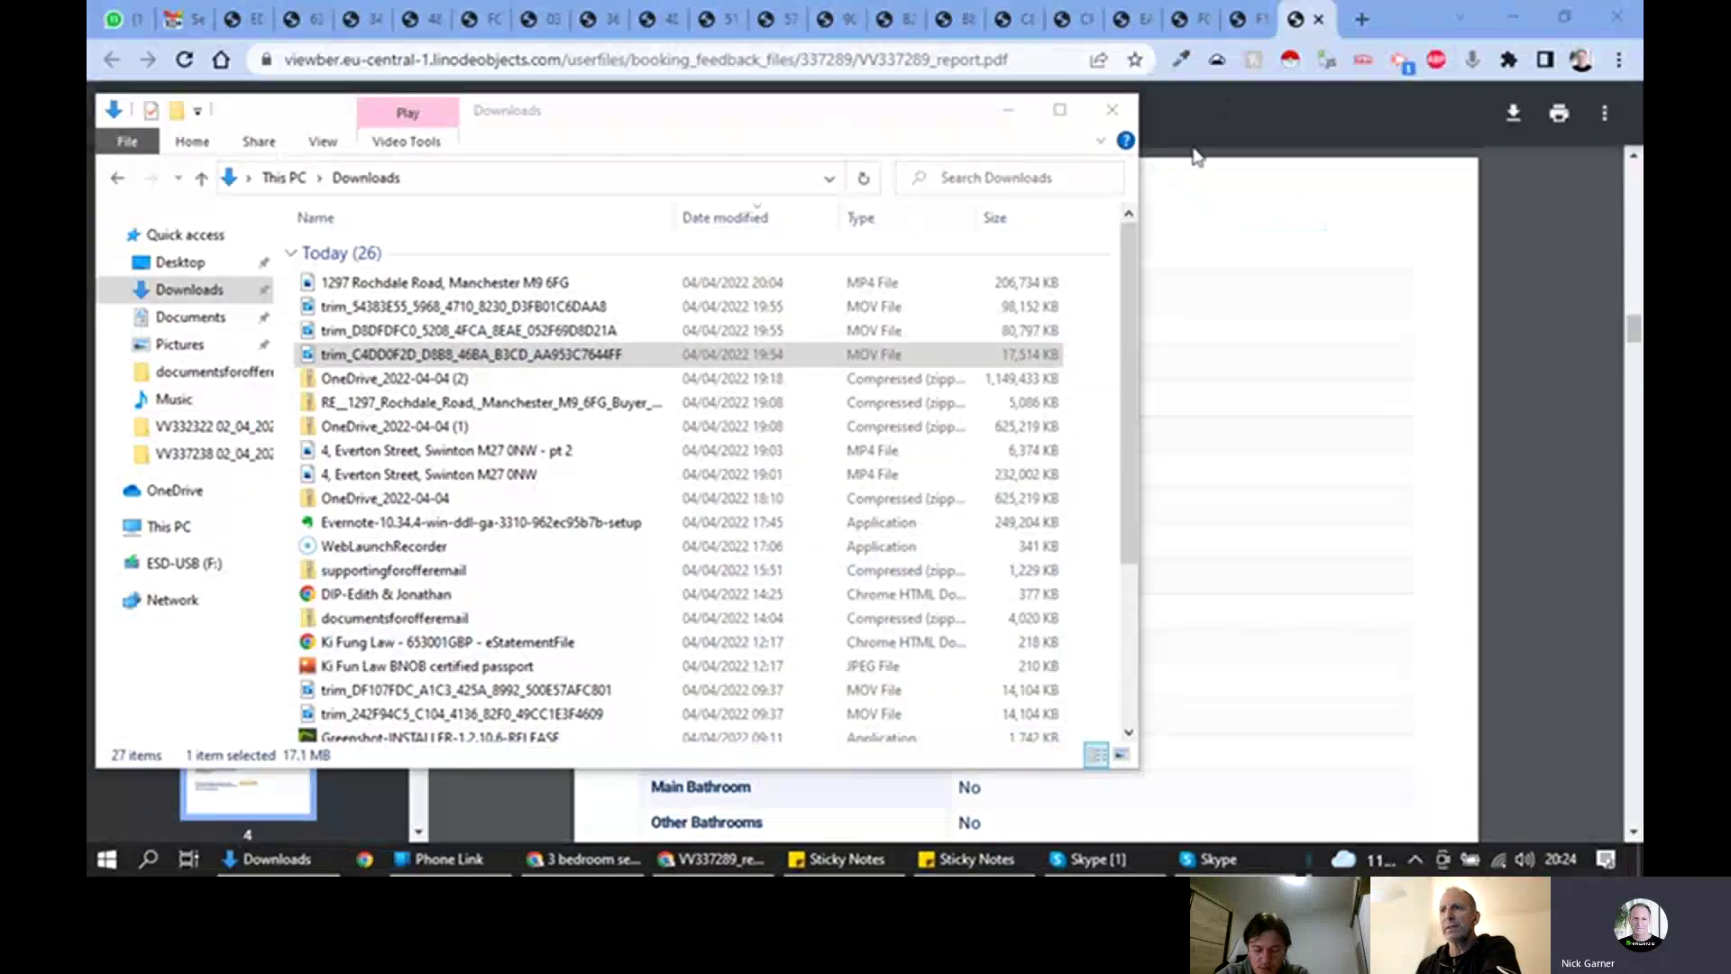
Switch to the Skype Assessments call and stop sharing the screen.
left_click(1128, 857)
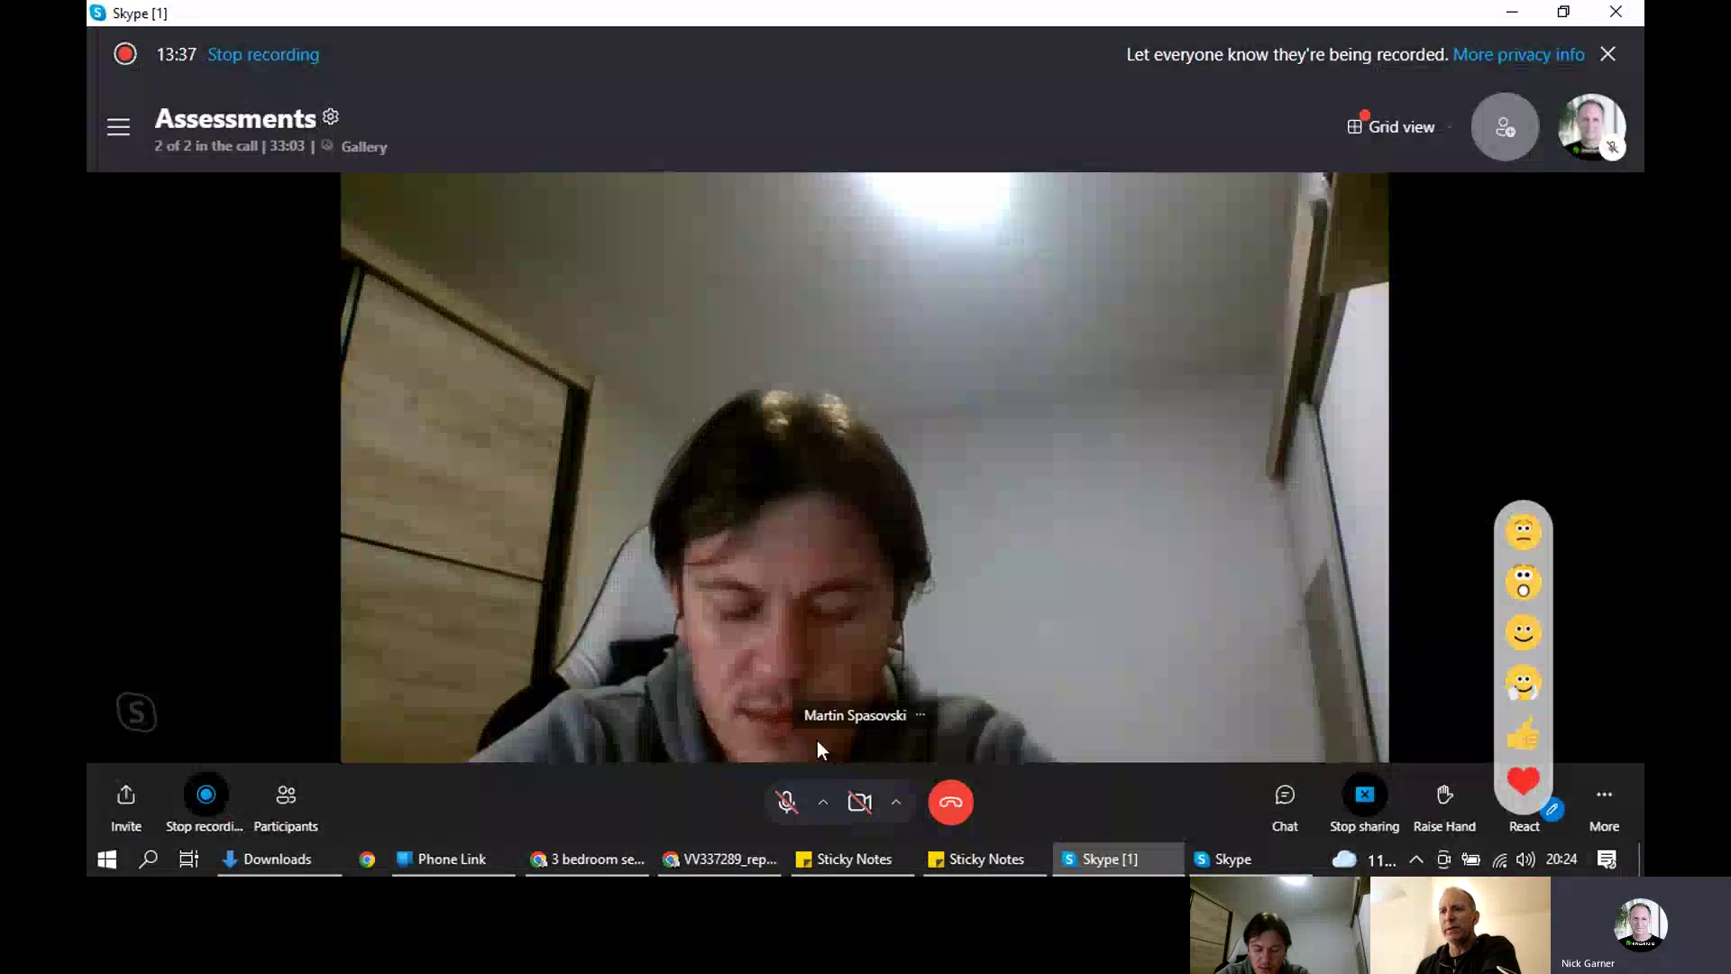
left_click(1336, 825)
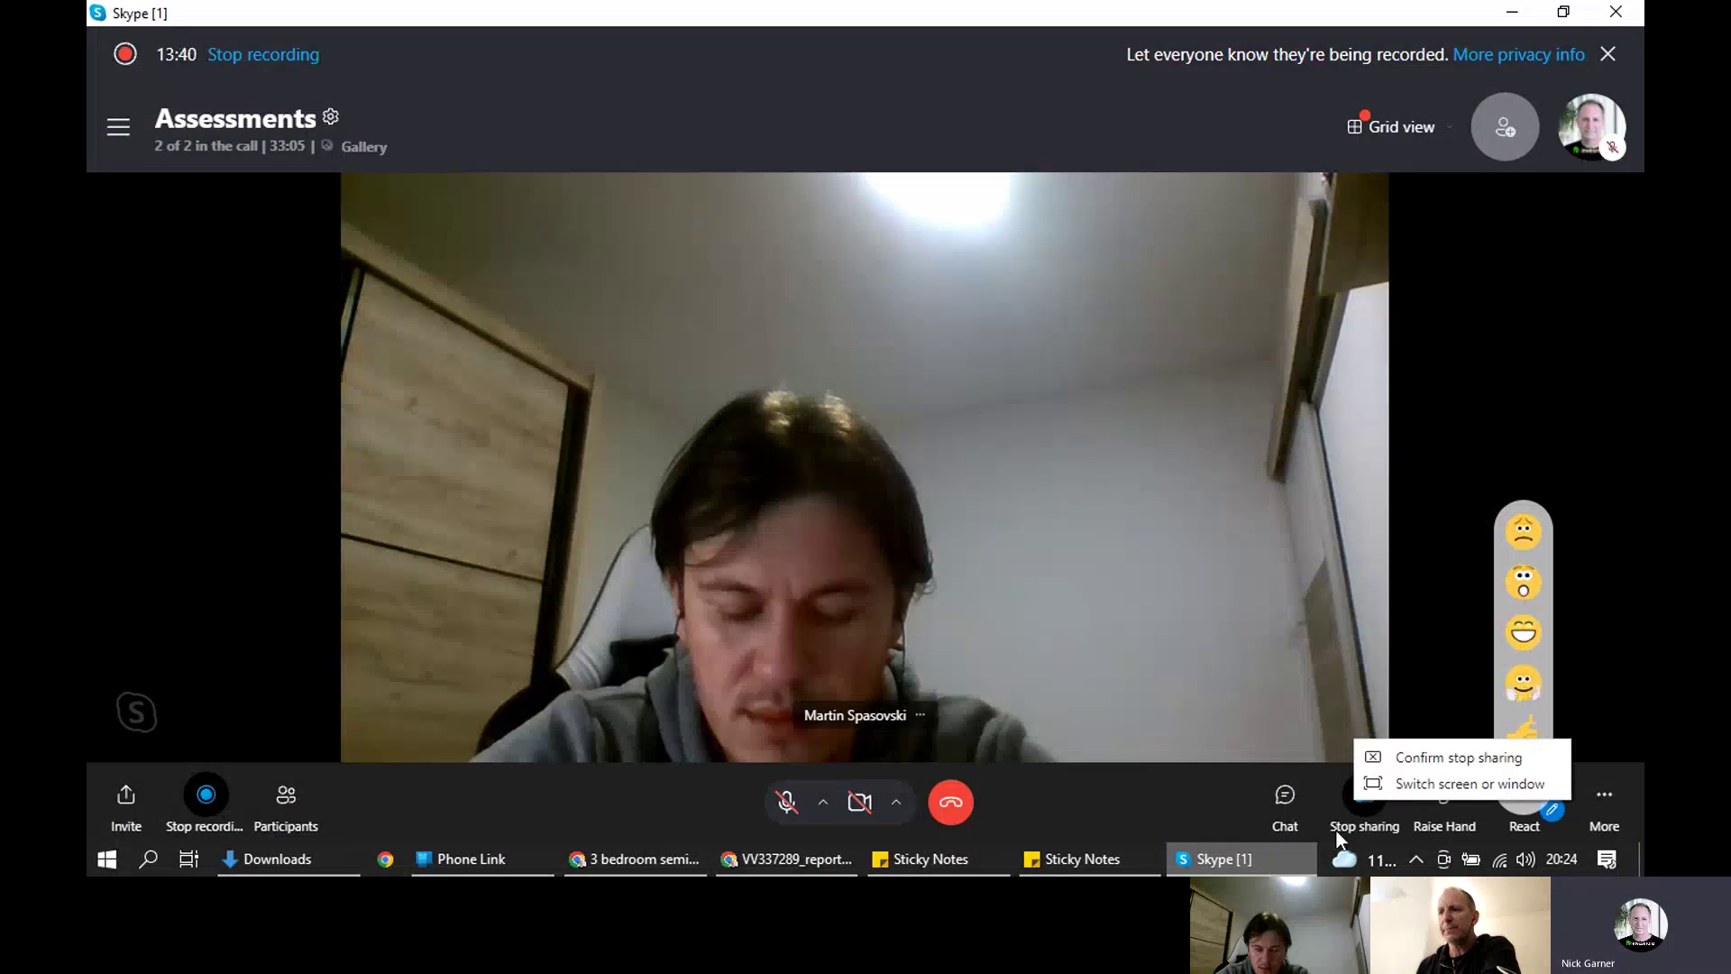
left_click(1448, 760)
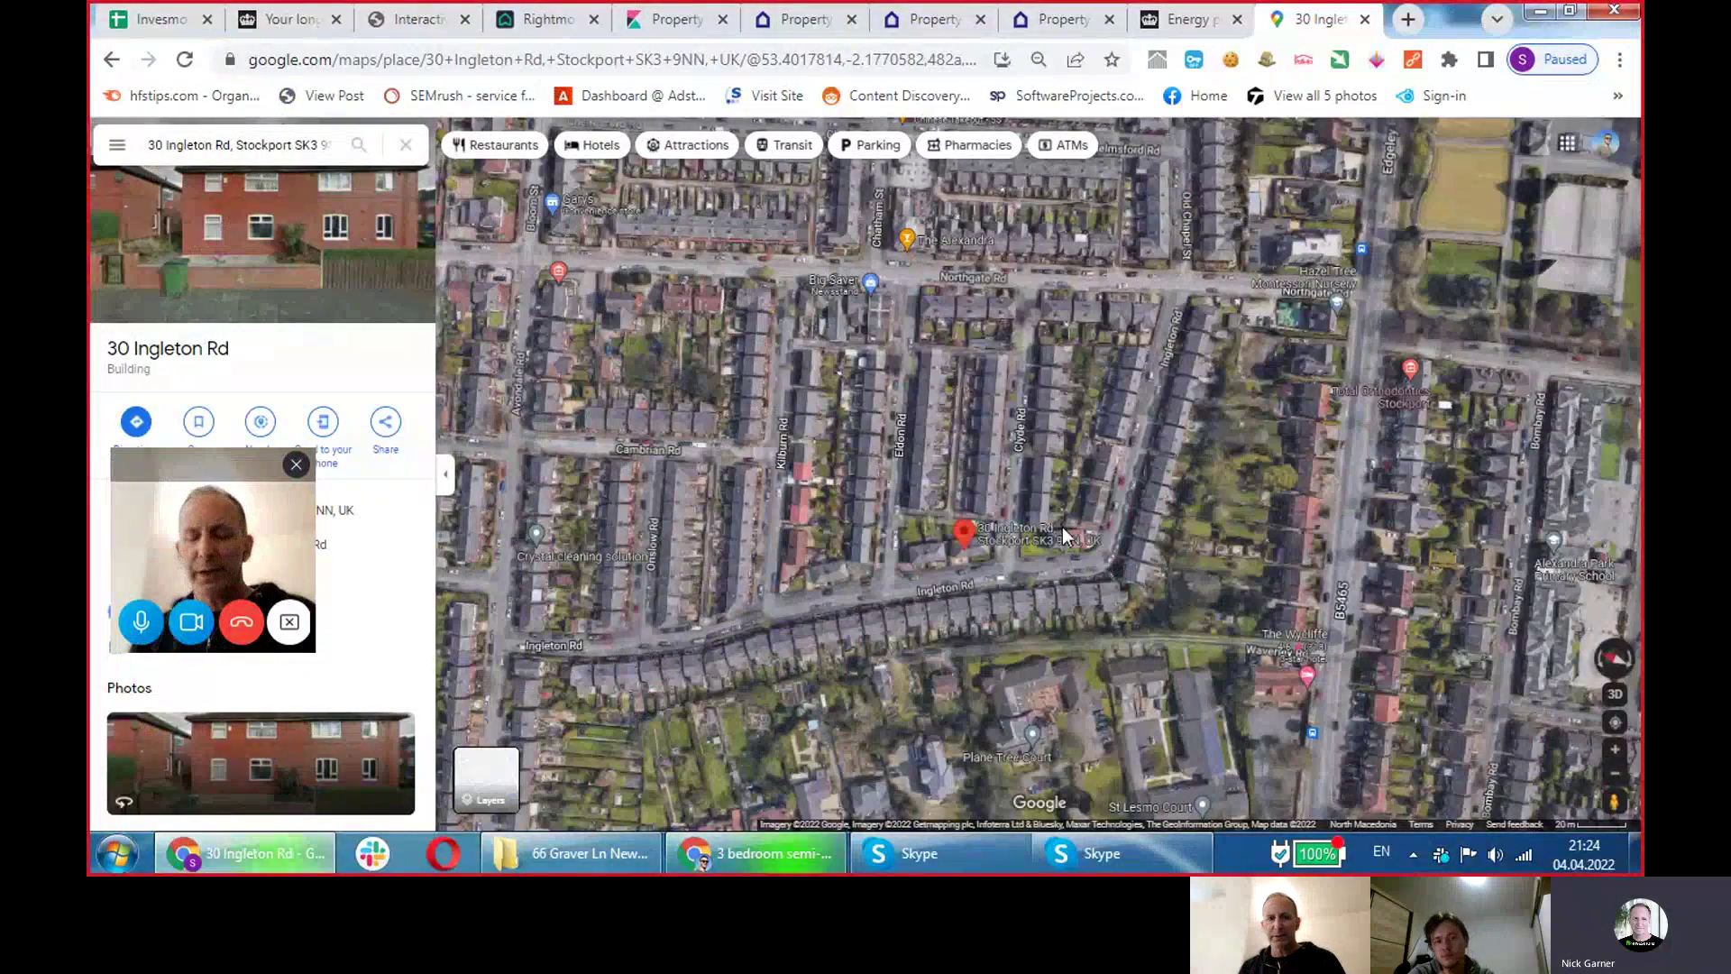
Examine the property's position within the wider Stockport area on the satellite map, oriented to north.
scroll(1062, 507, "down", 3)
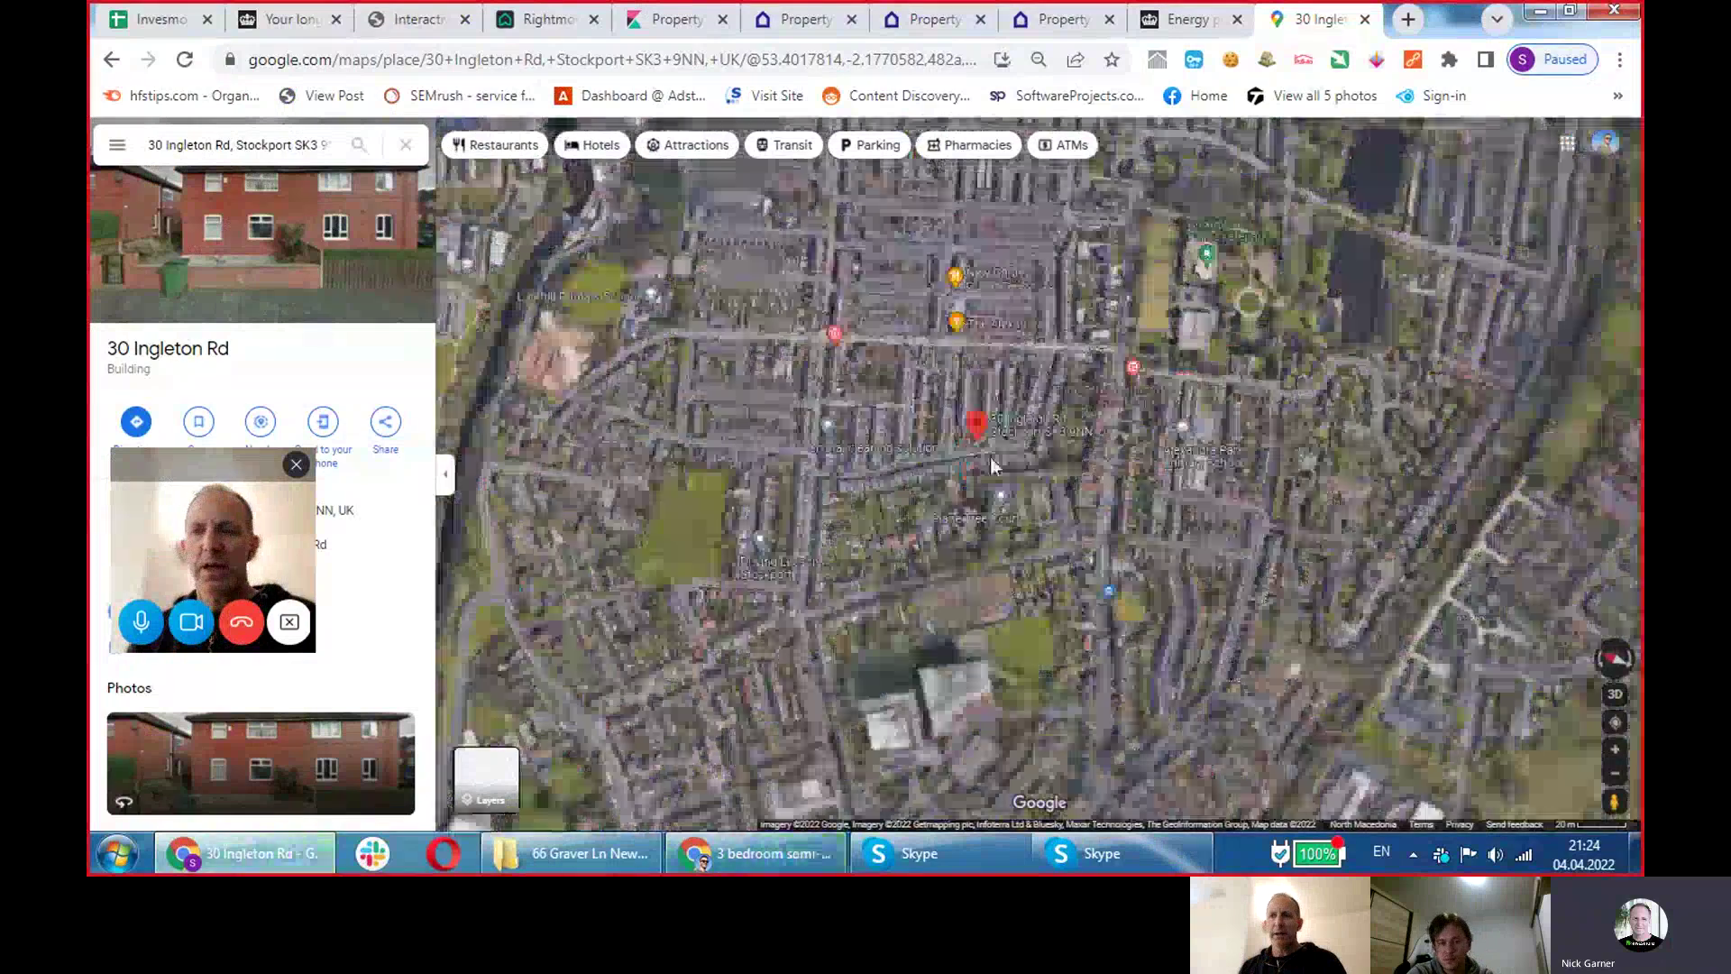
scroll(990, 457, "down", 5)
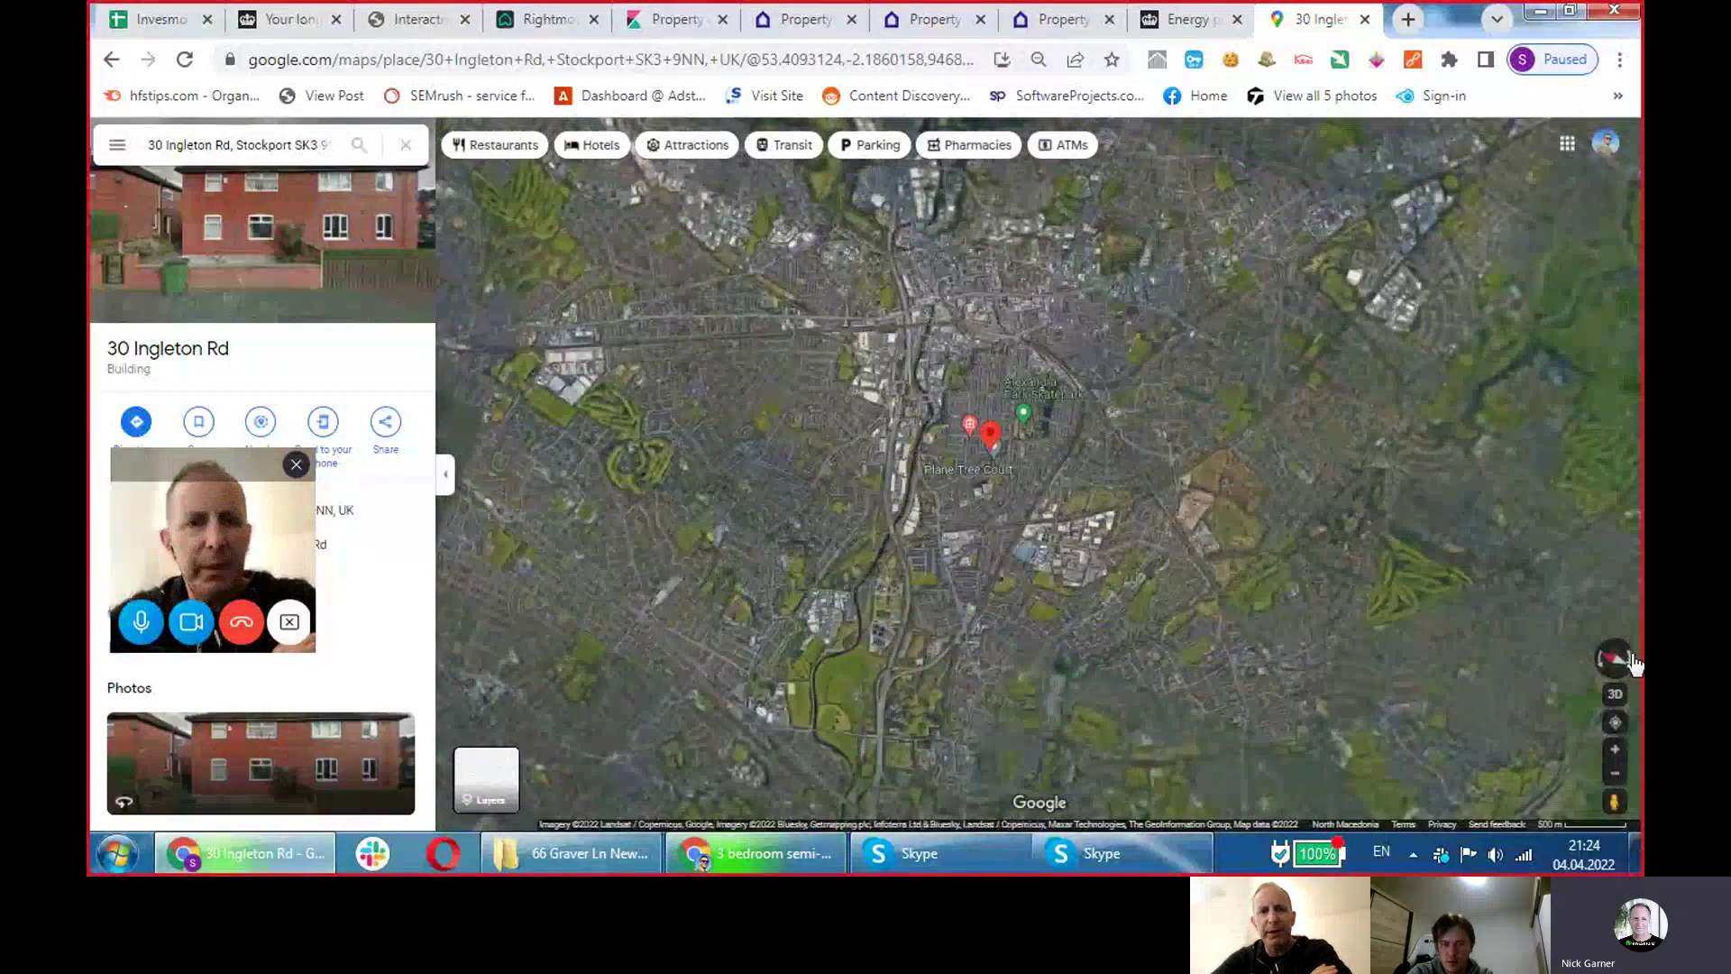
scroll(979, 624, "up", 3)
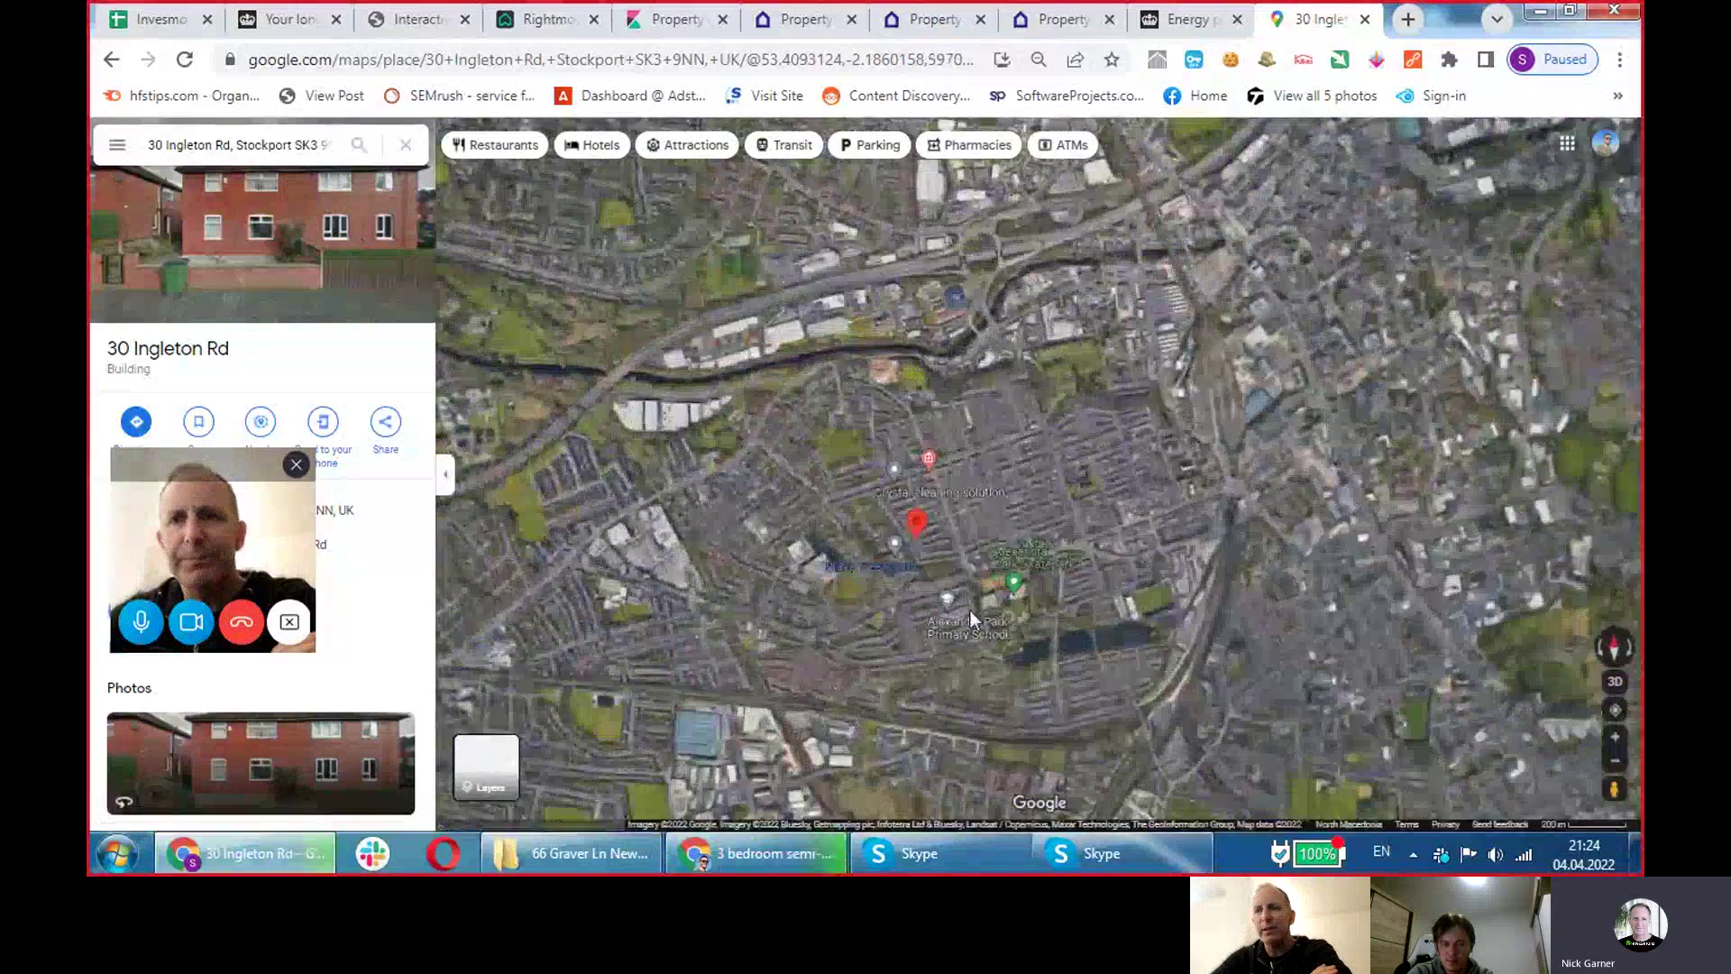
mouse_move(946, 605)
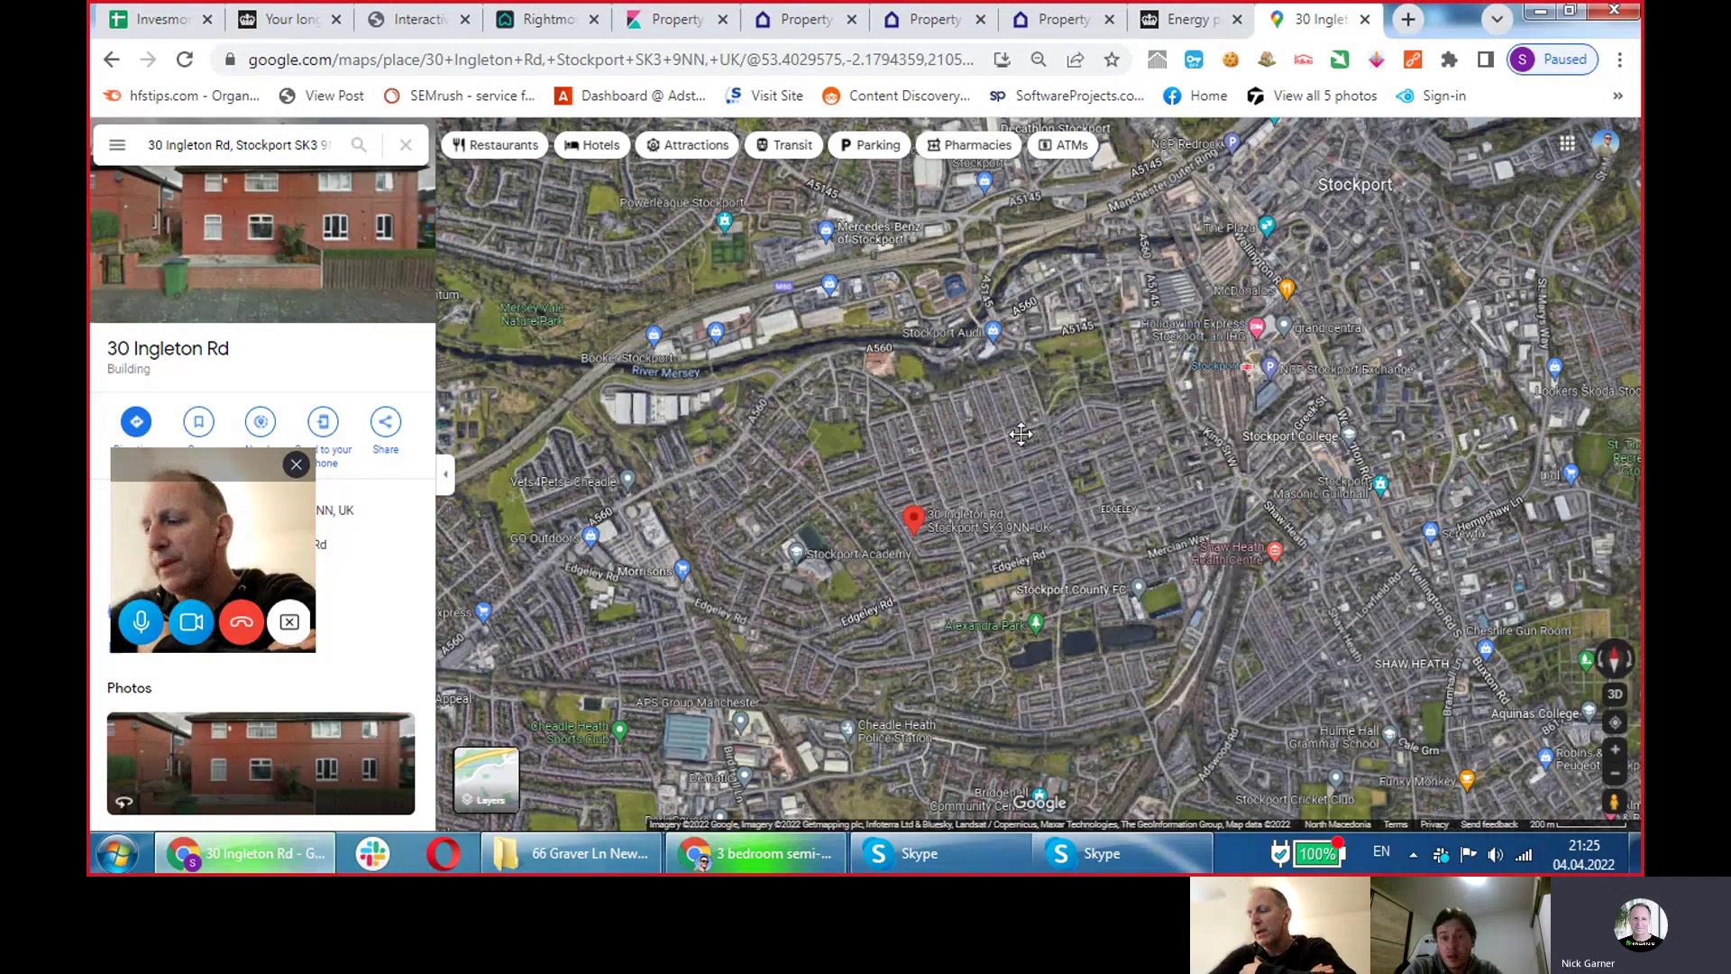
Examine the streets, shops, parks and town centre surrounding the property's pin on the satellite map.
mouse_move(1022, 434)
left_mouse_down()
mouse_move(912, 570)
mouse_move(931, 512)
left_mouse_up()
scroll(893, 597, "up", 2)
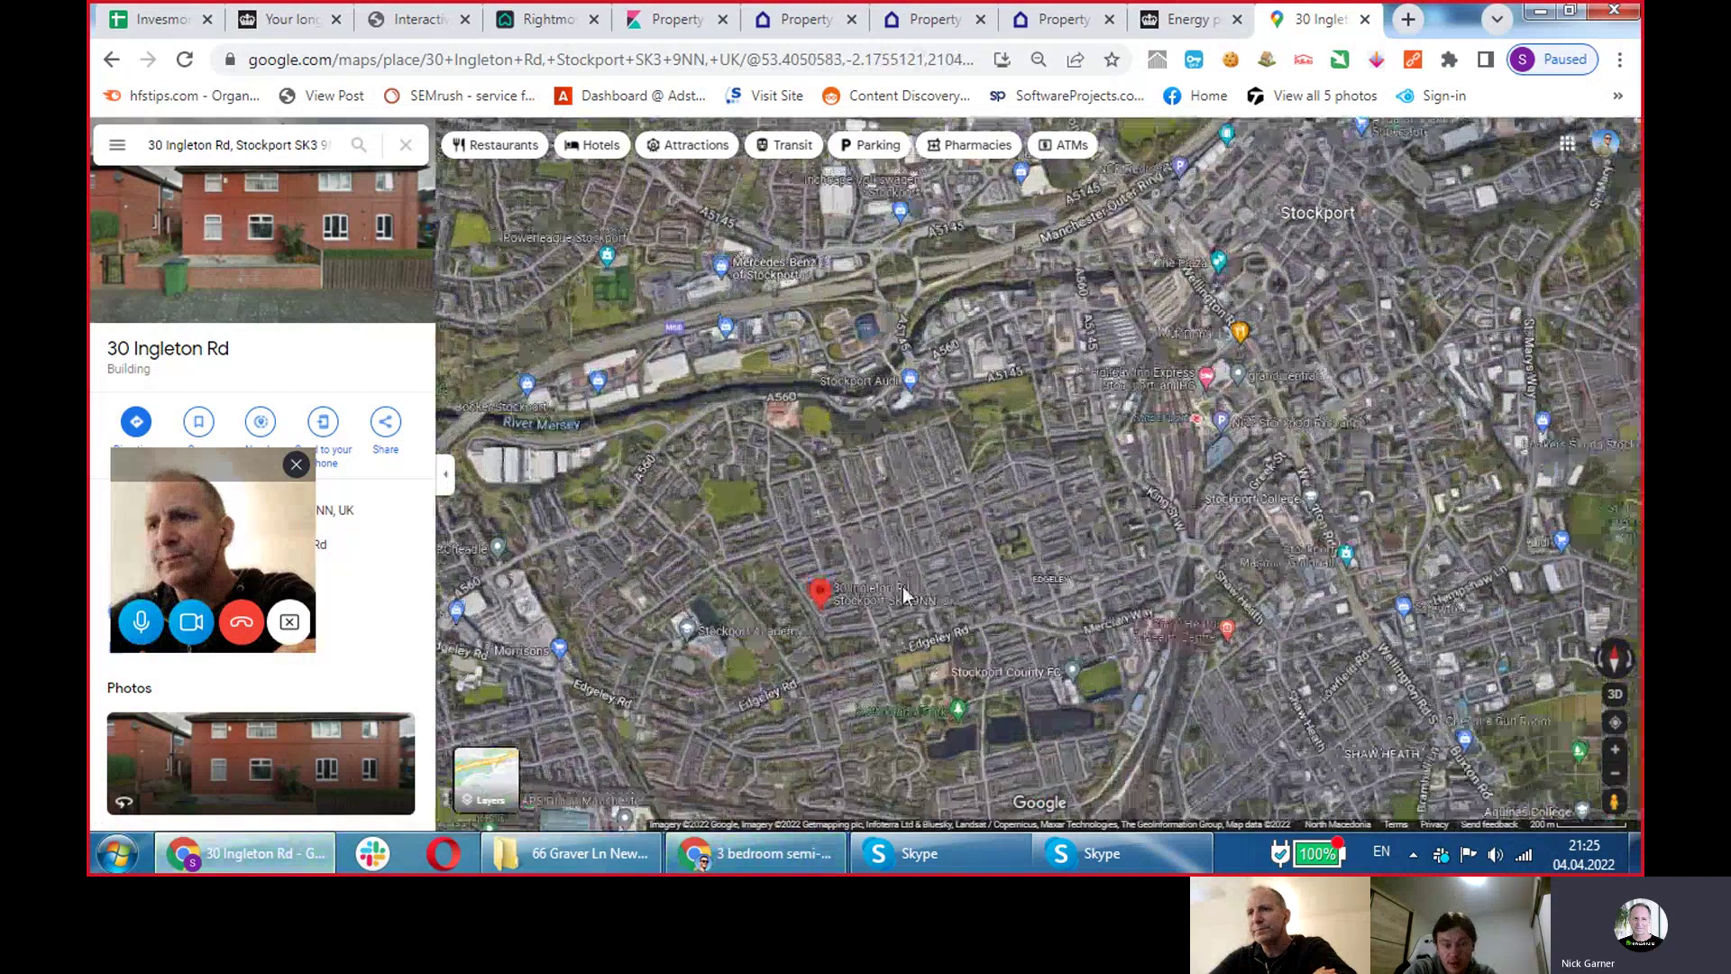
scroll(974, 451, "down", 2)
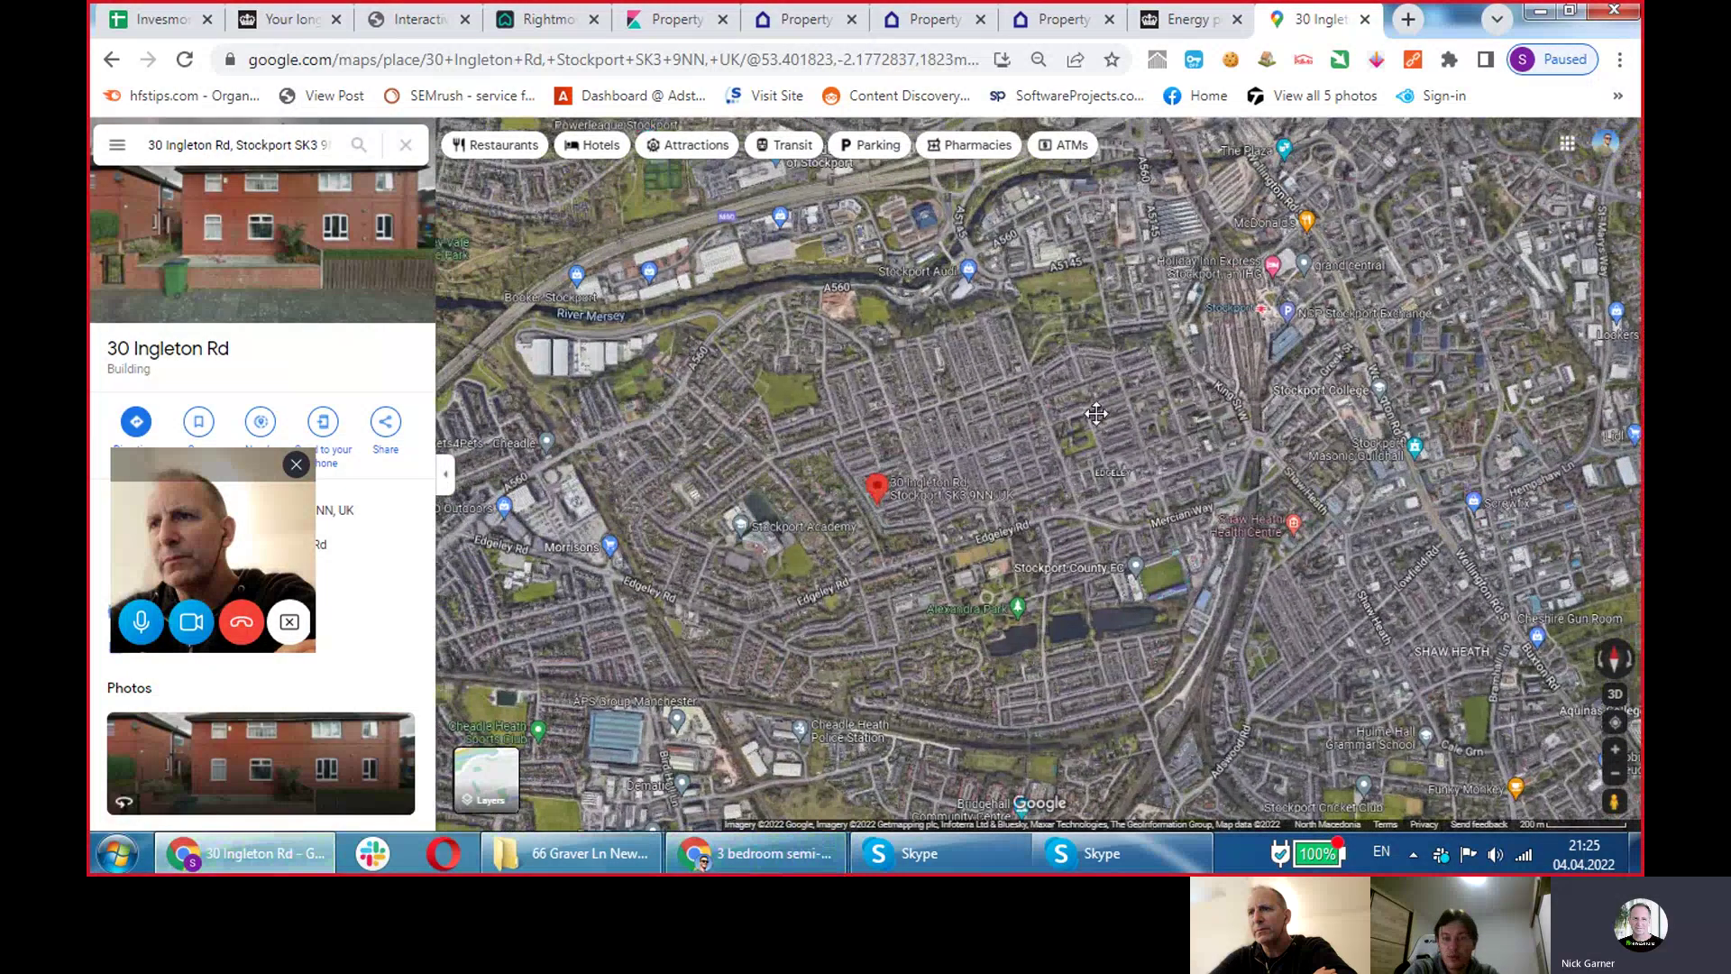
left_click_drag(1057, 357, 1096, 440)
left_click_drag(1020, 566, 1152, 454)
scroll(1285, 543, "up", 2)
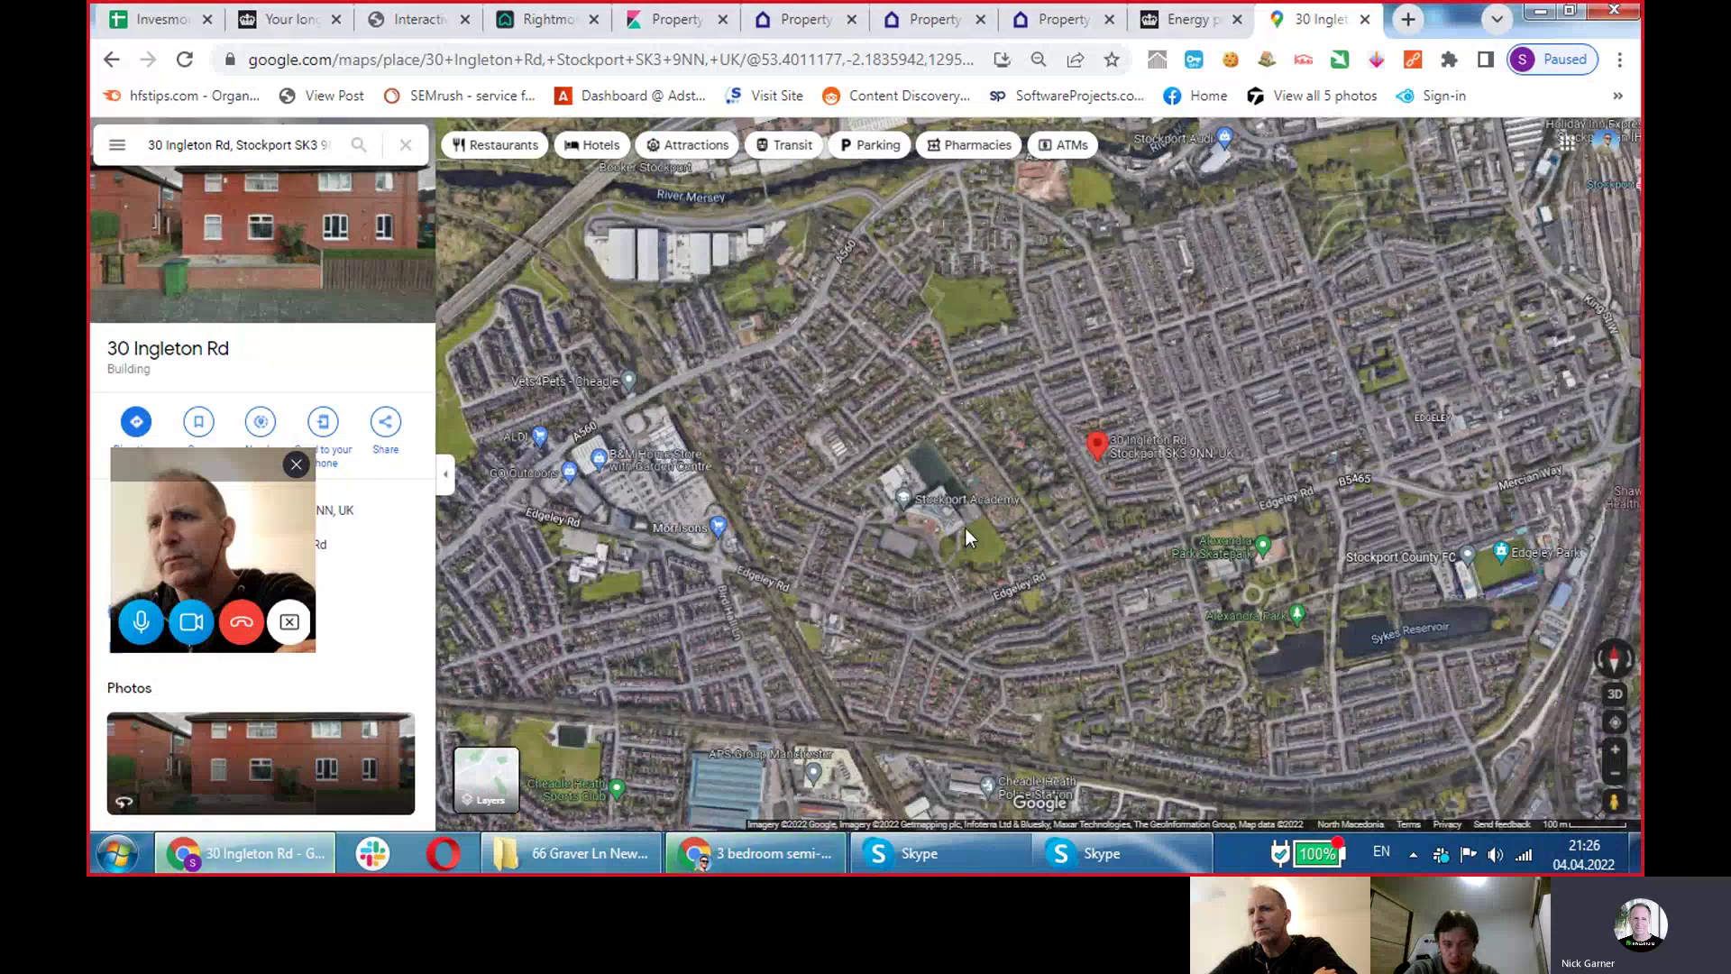
scroll(1135, 496, "down", 3)
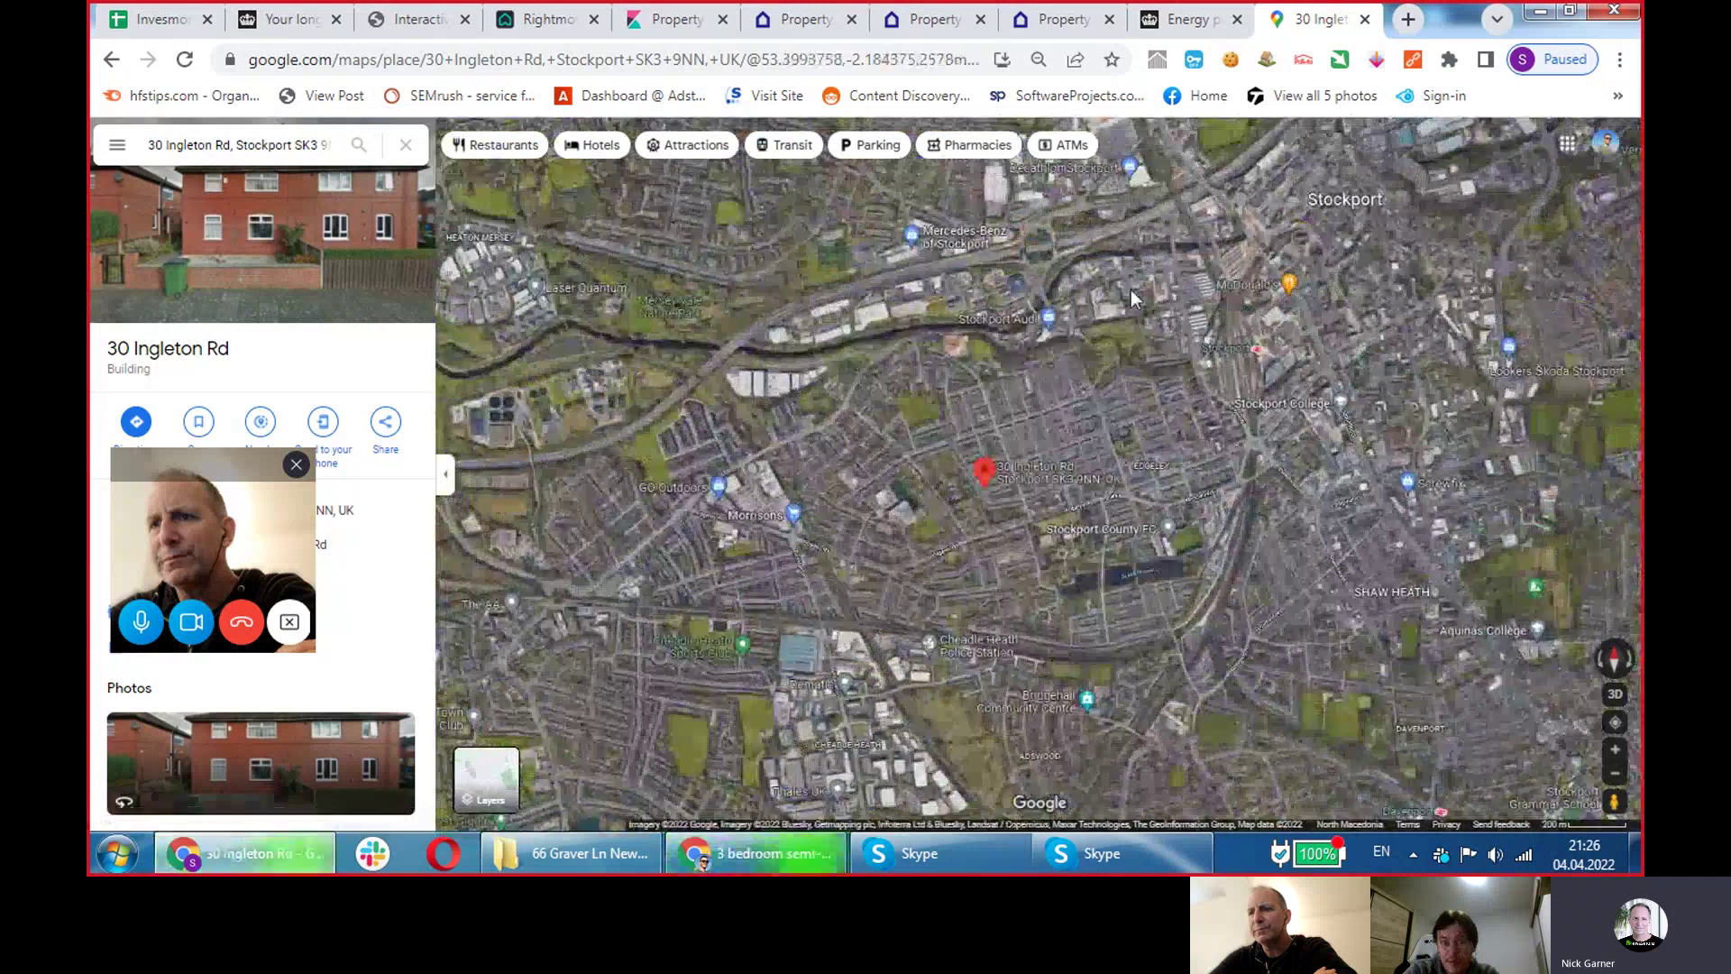
Review the current and potential scores in the energy efficiency rating chart of the property's energy certificate.
left_click(1238, 11)
scroll(1351, 500, "down", 5)
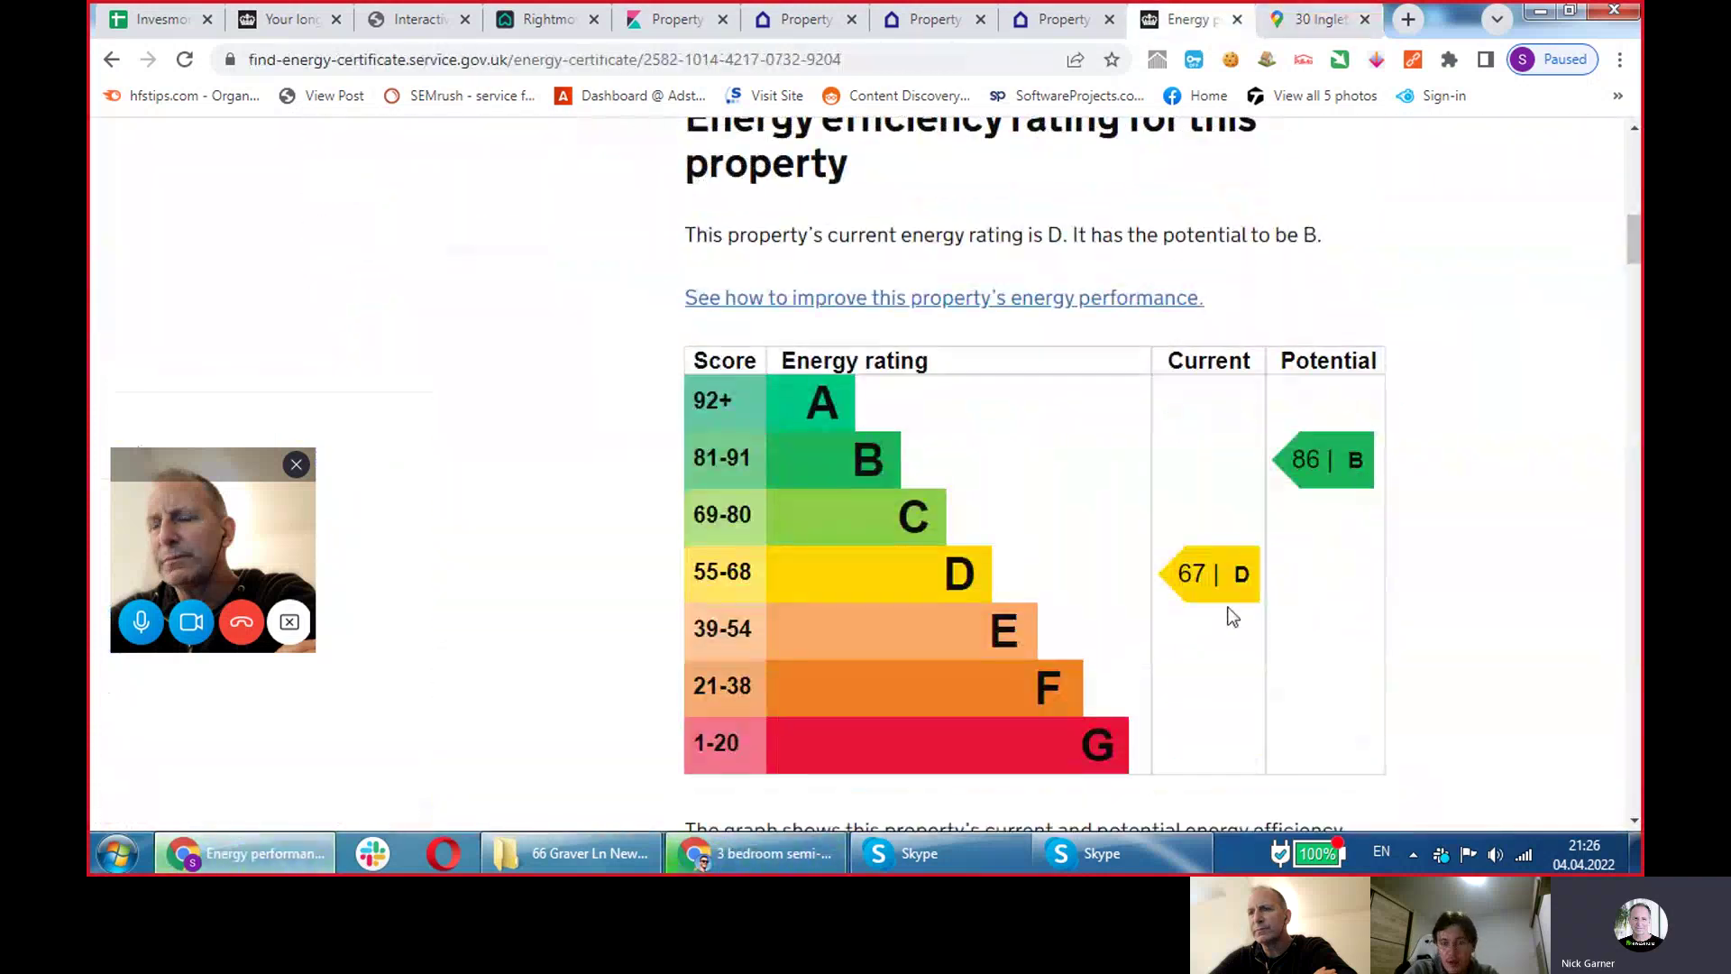
left_click(732, 539)
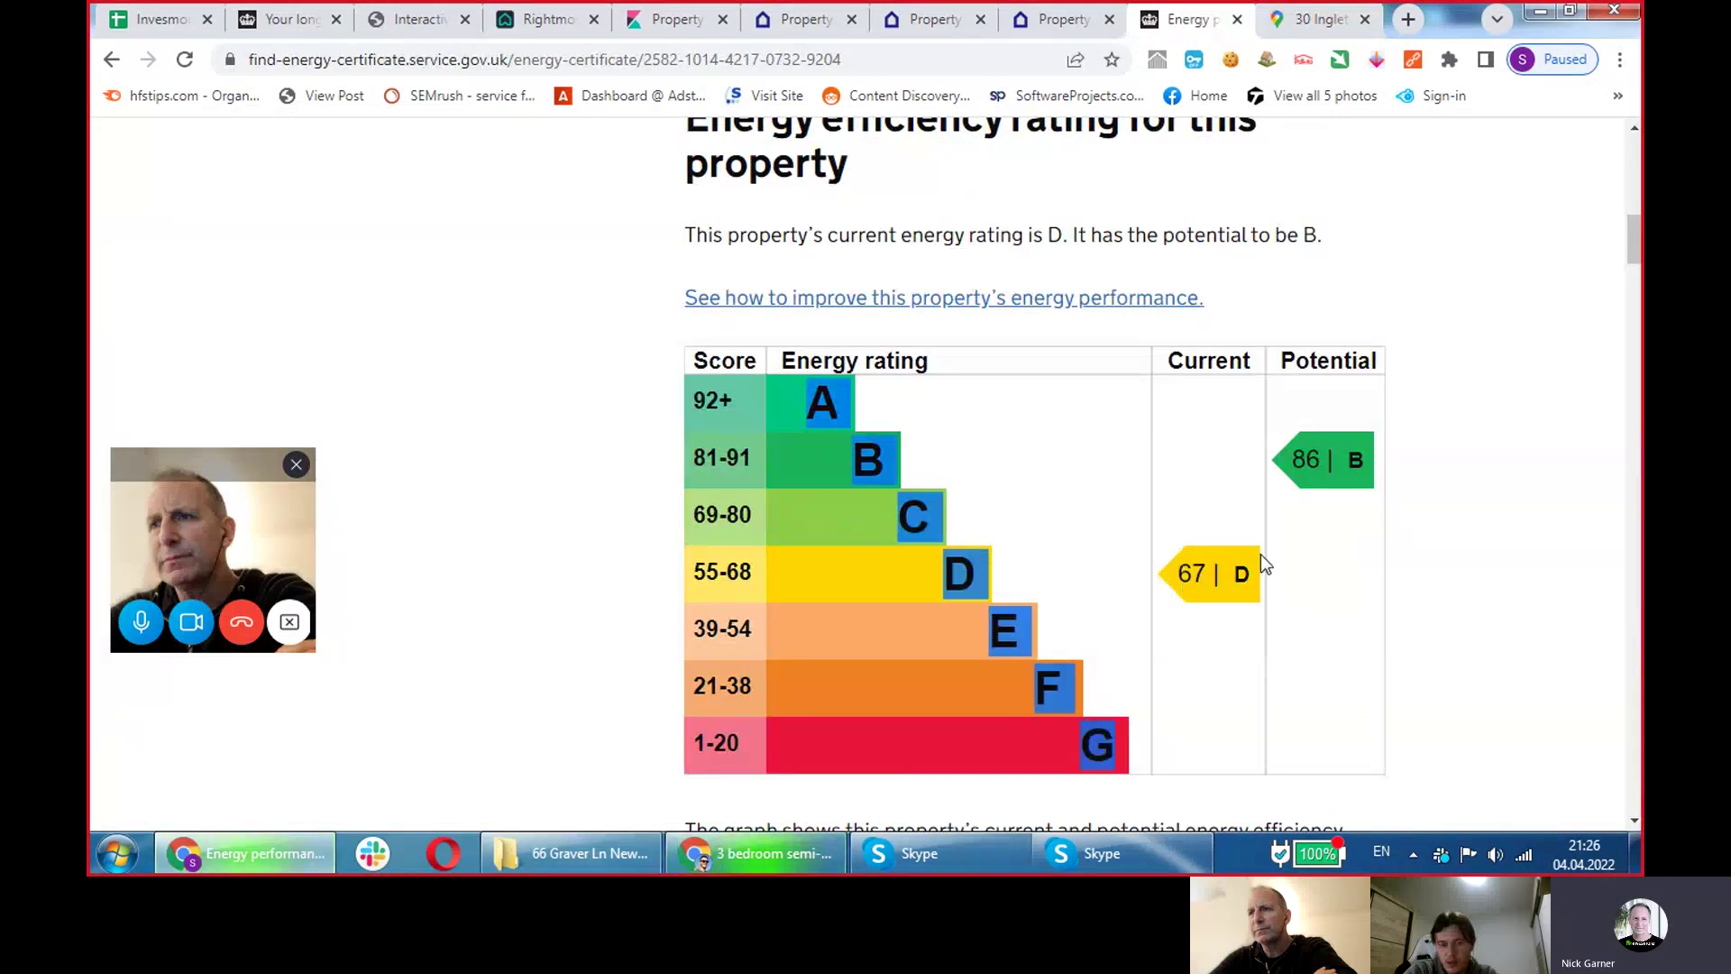
Check the Property Tools records of the neighbouring houses for property type, year built and most recent sale.
left_click(1014, 9)
left_click(992, 7)
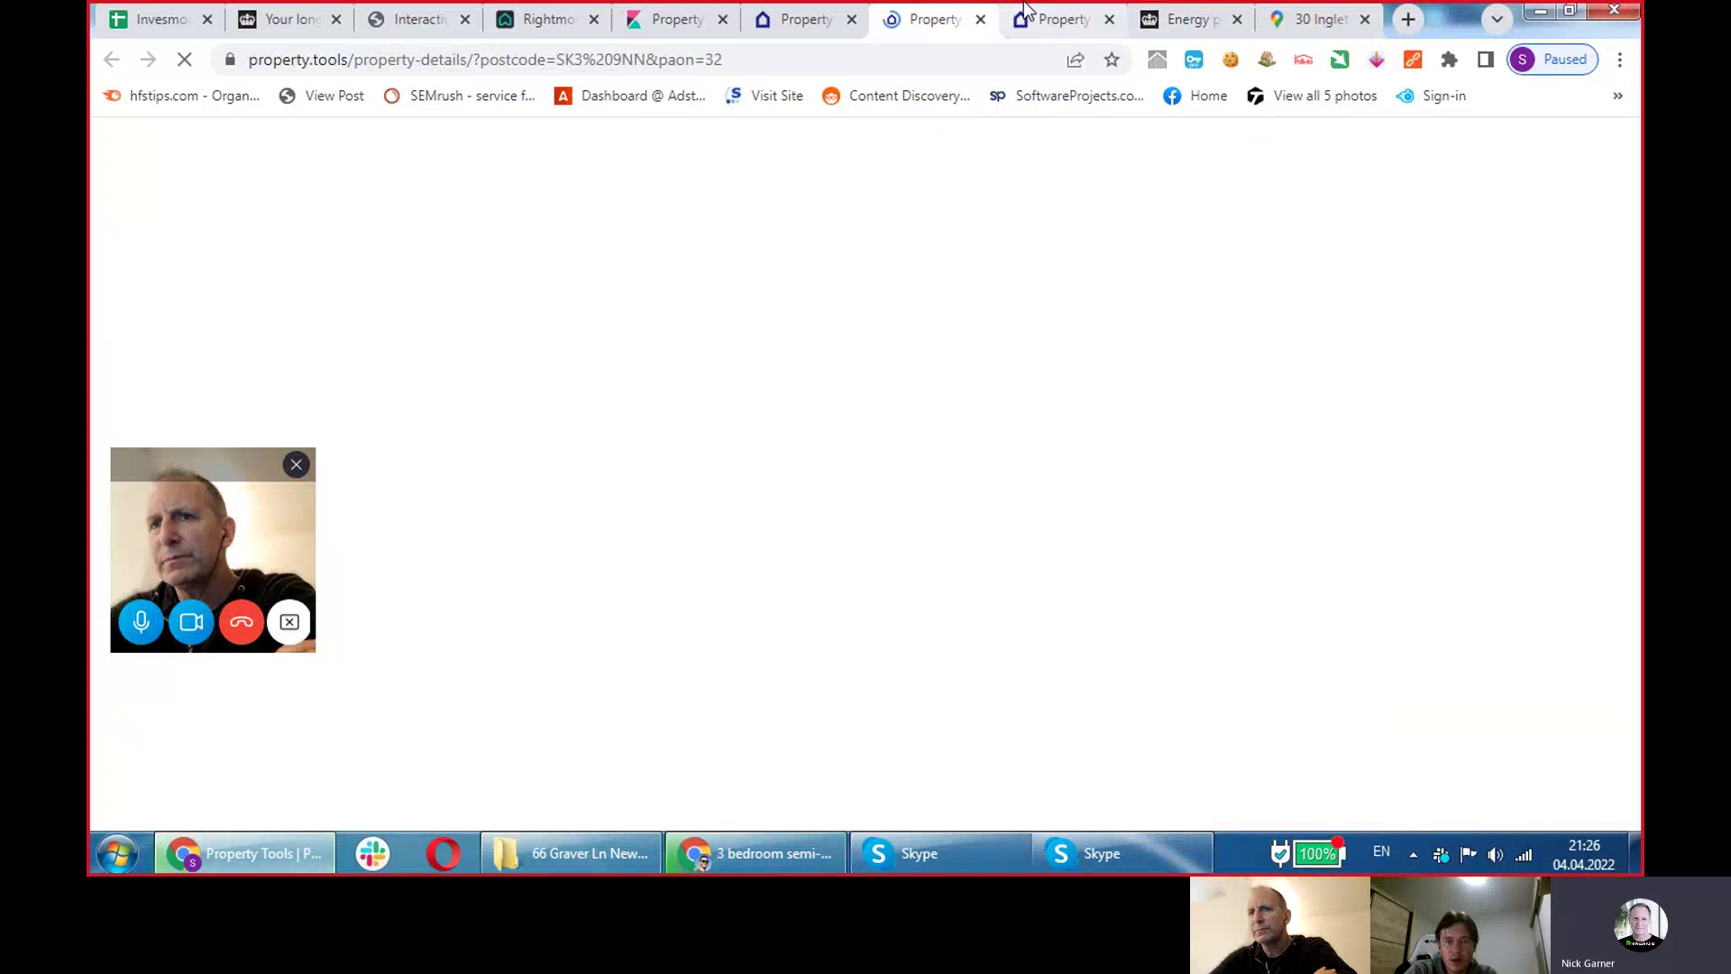
scroll(1084, 235, "down", 3)
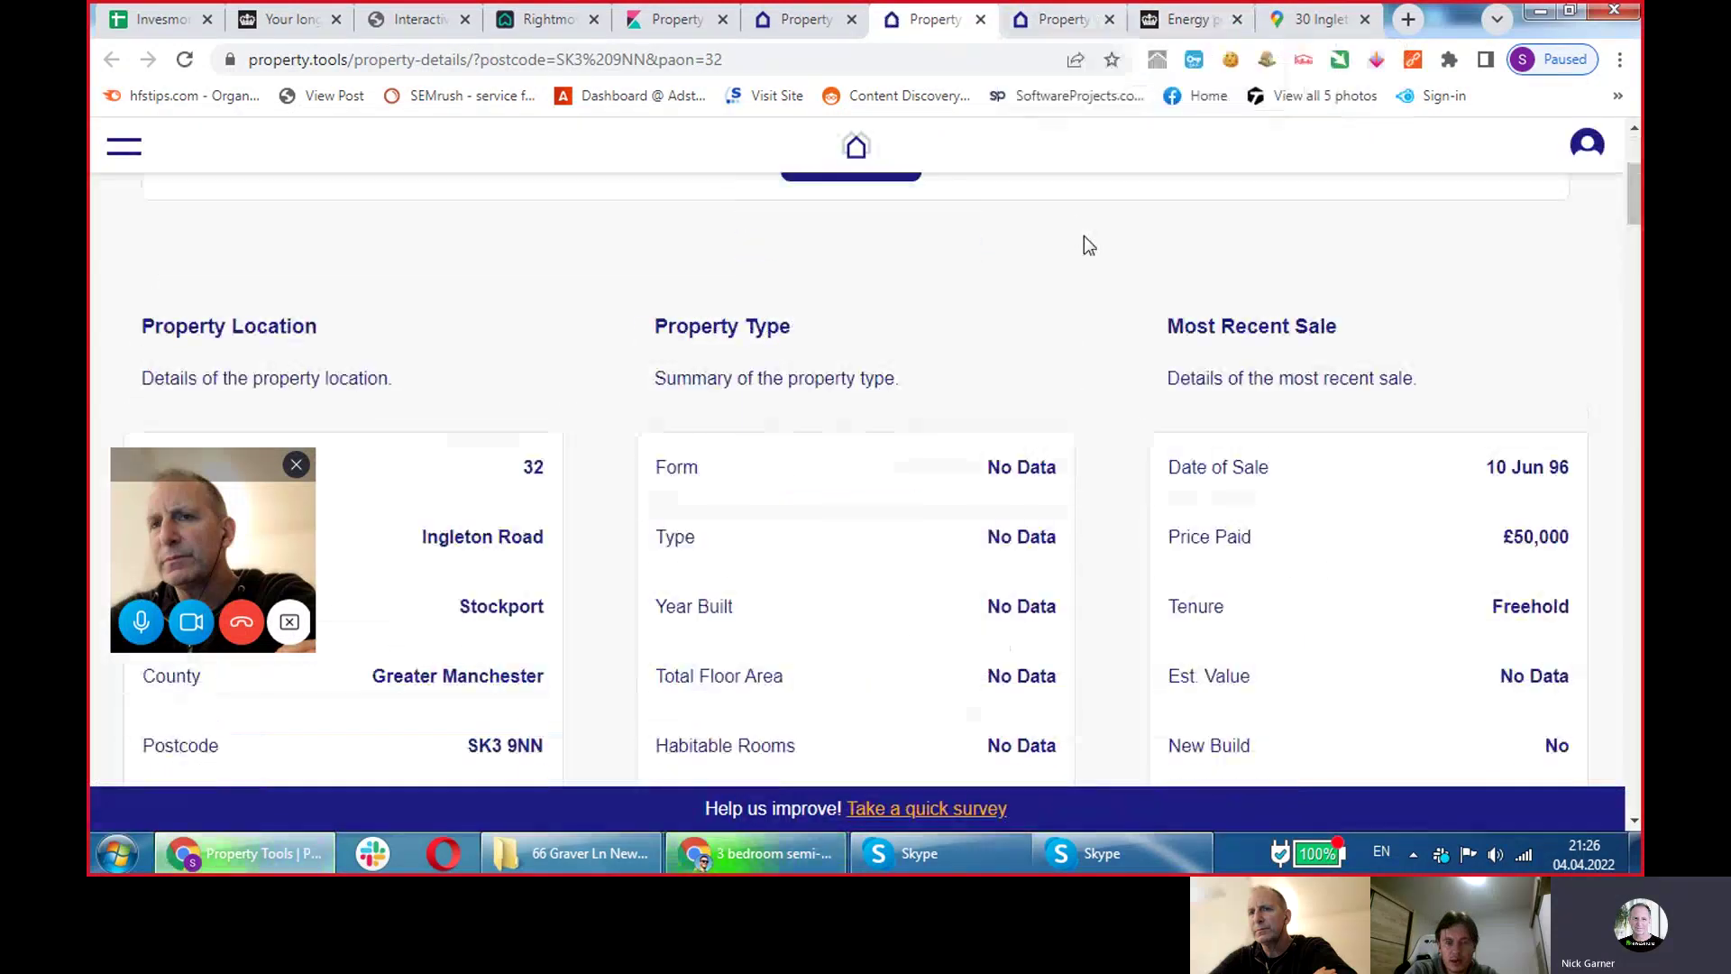
left_click(806, 19)
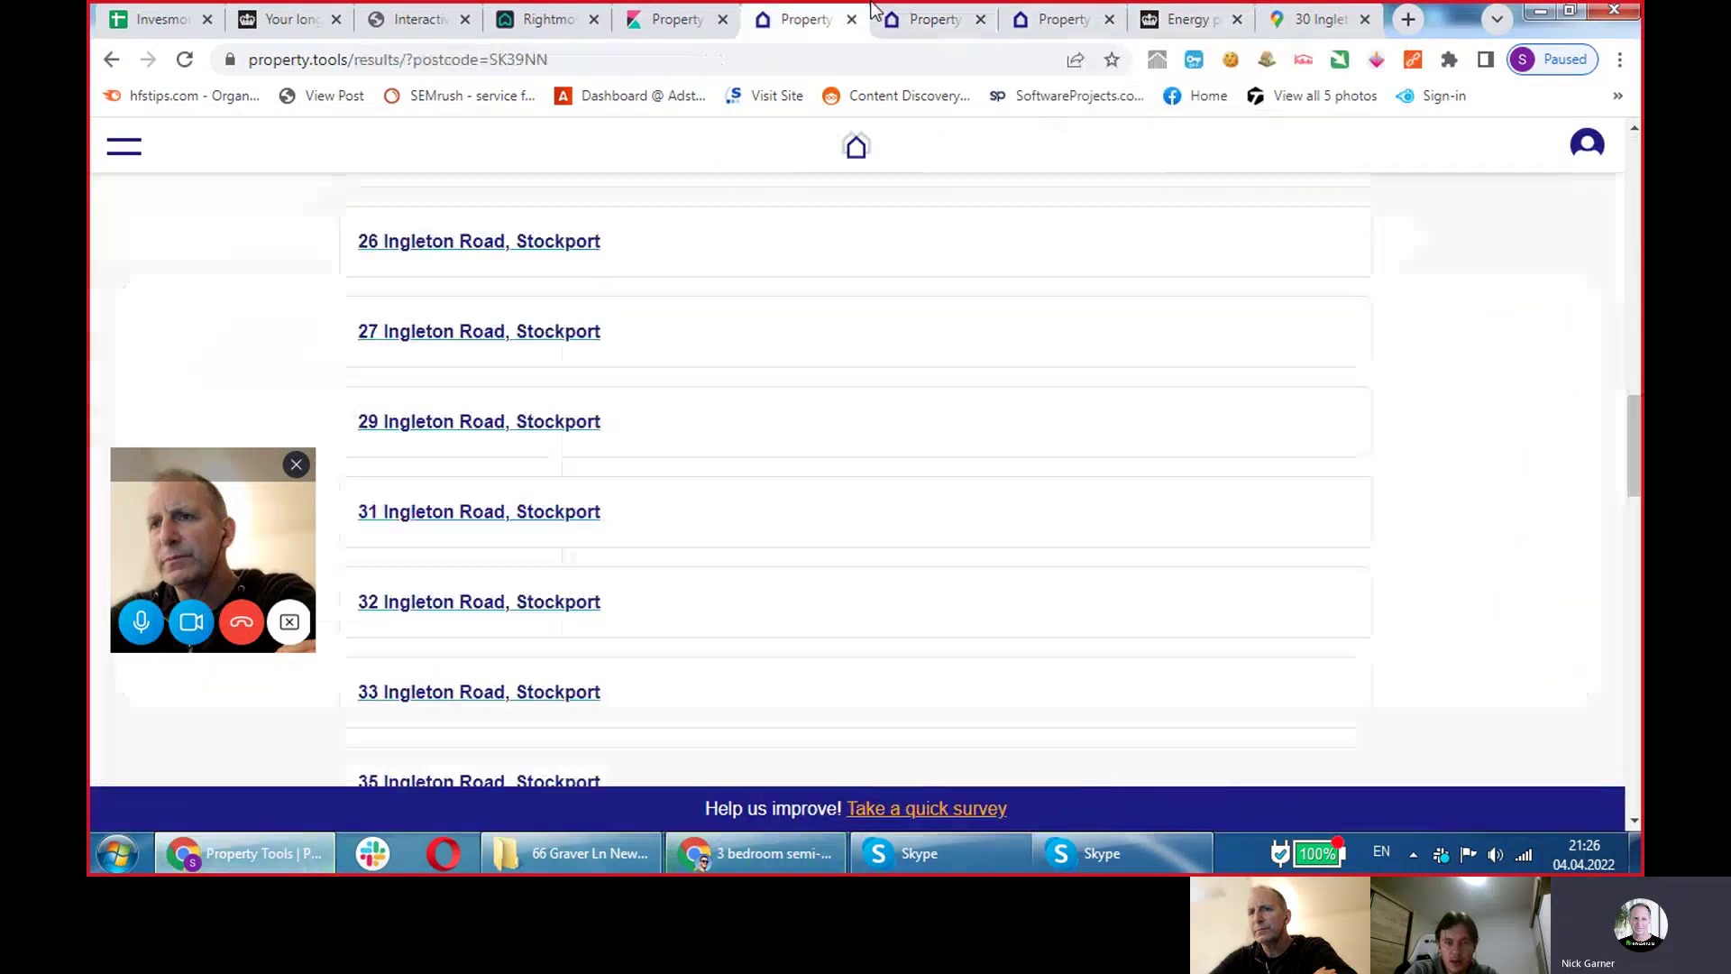
left_click(1055, 19)
scroll(1036, 447, "down", 3)
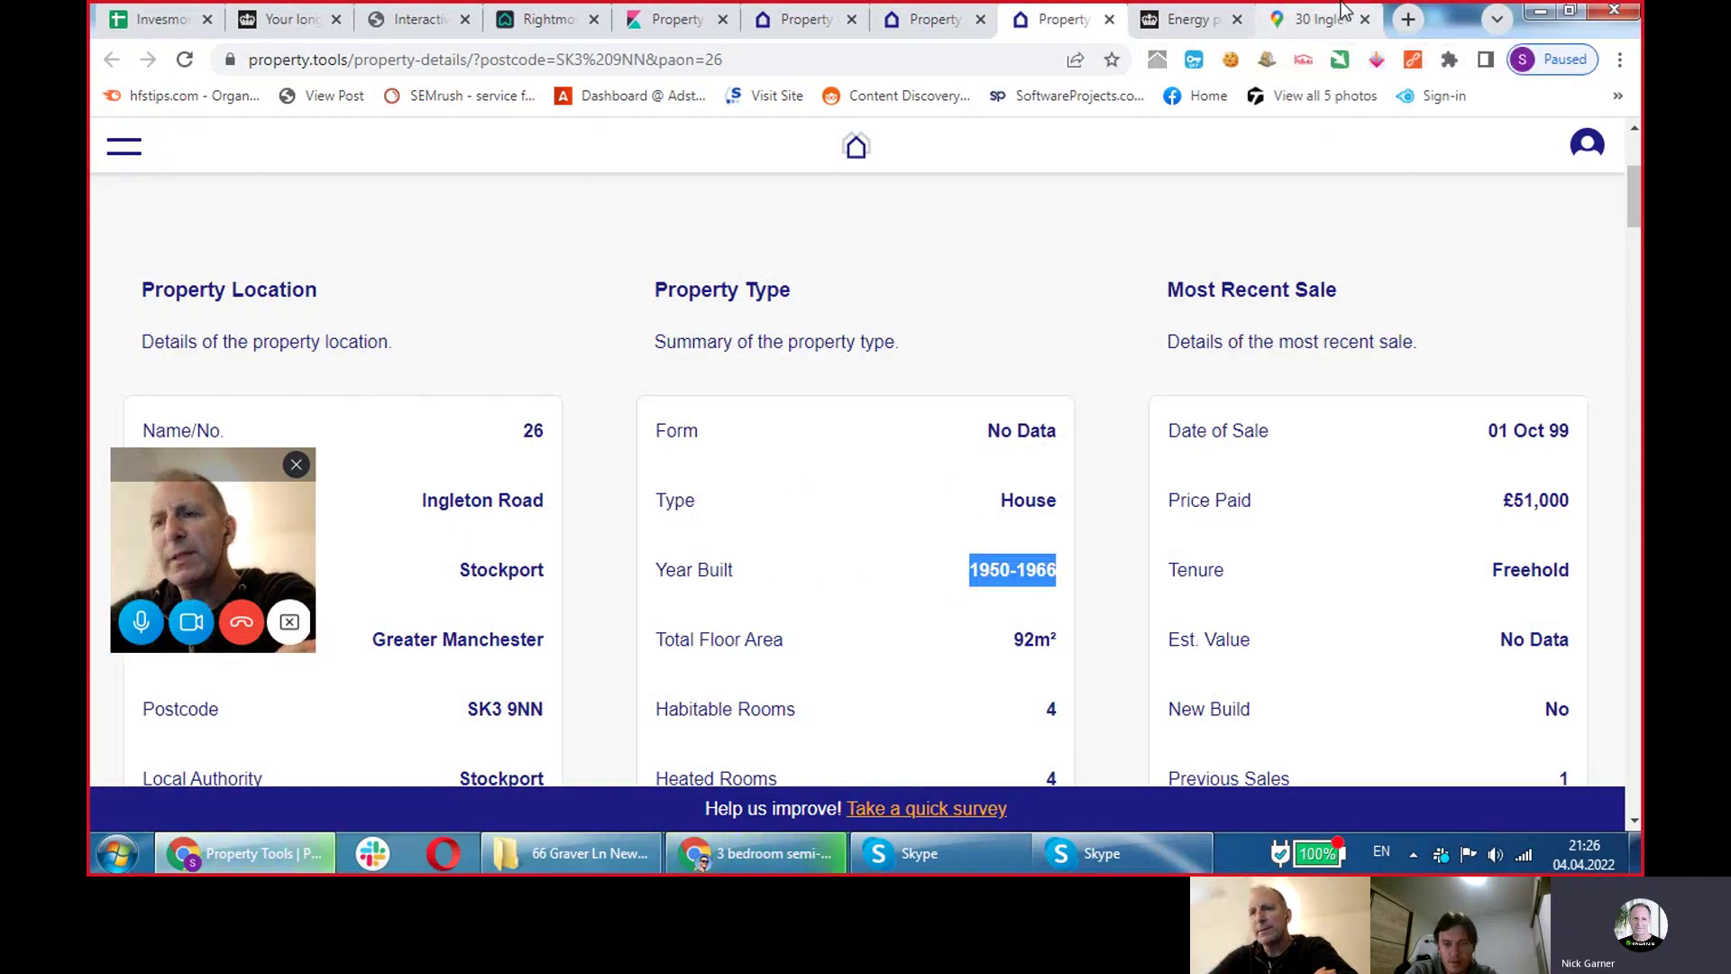
Compare the property's building and plot with the surrounding houses and streets on the satellite map.
left_click(1318, 19)
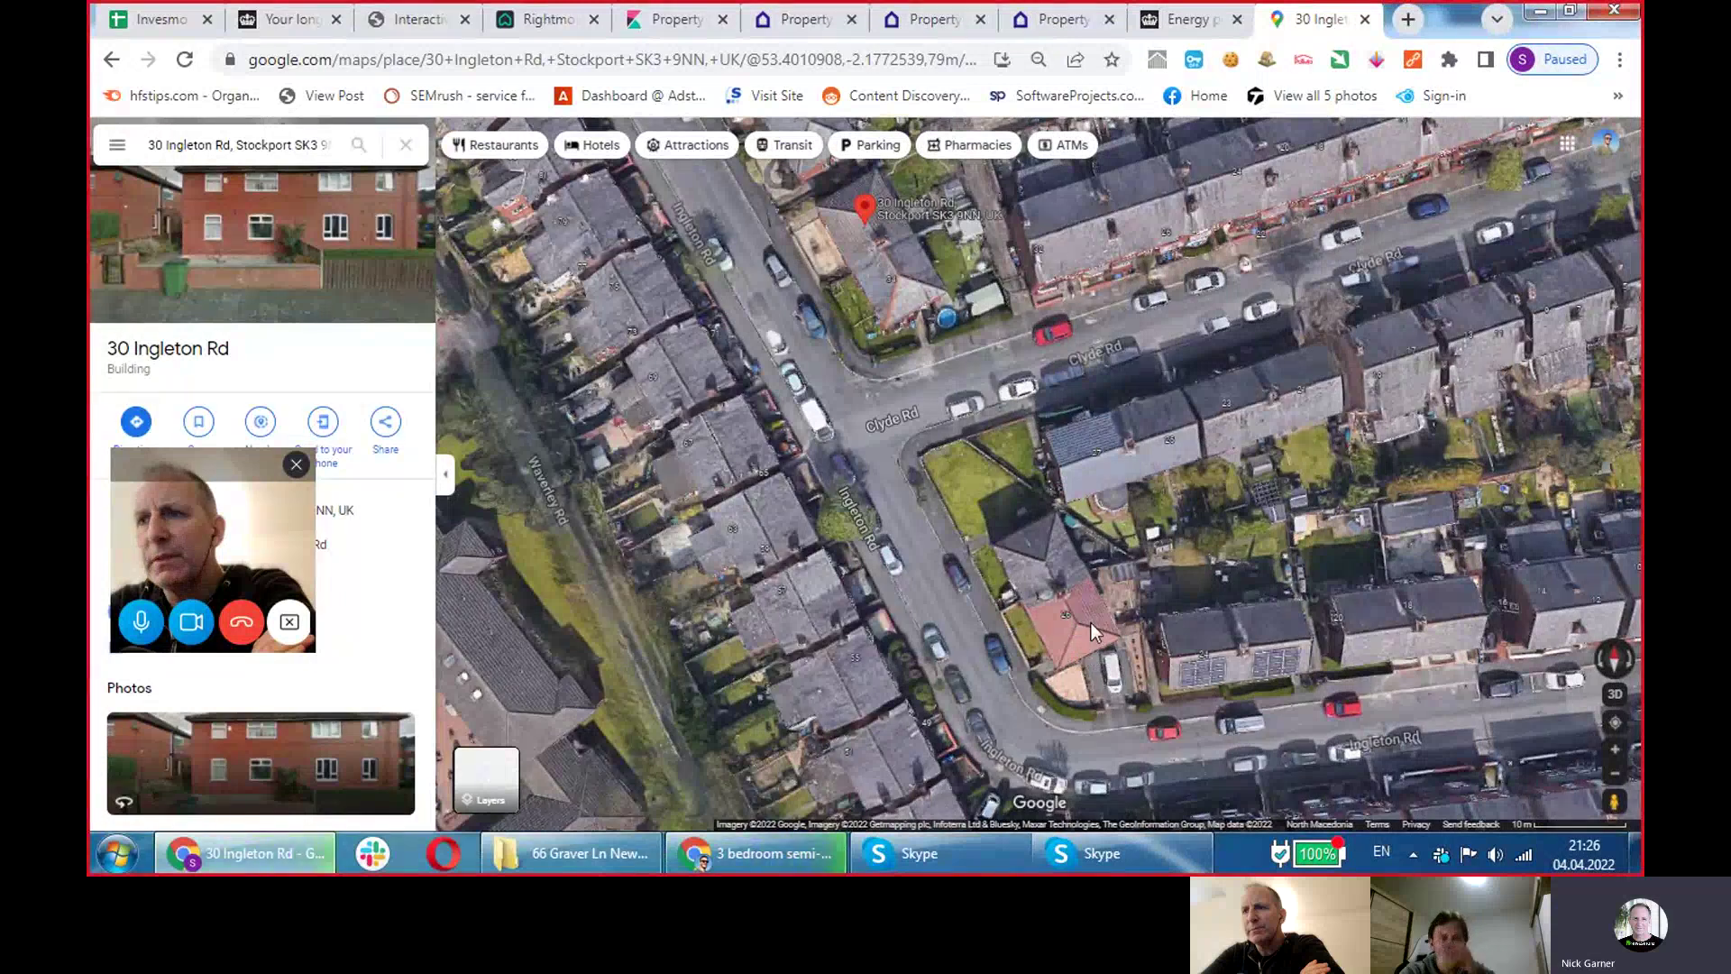
scroll(1055, 487, "down", 5)
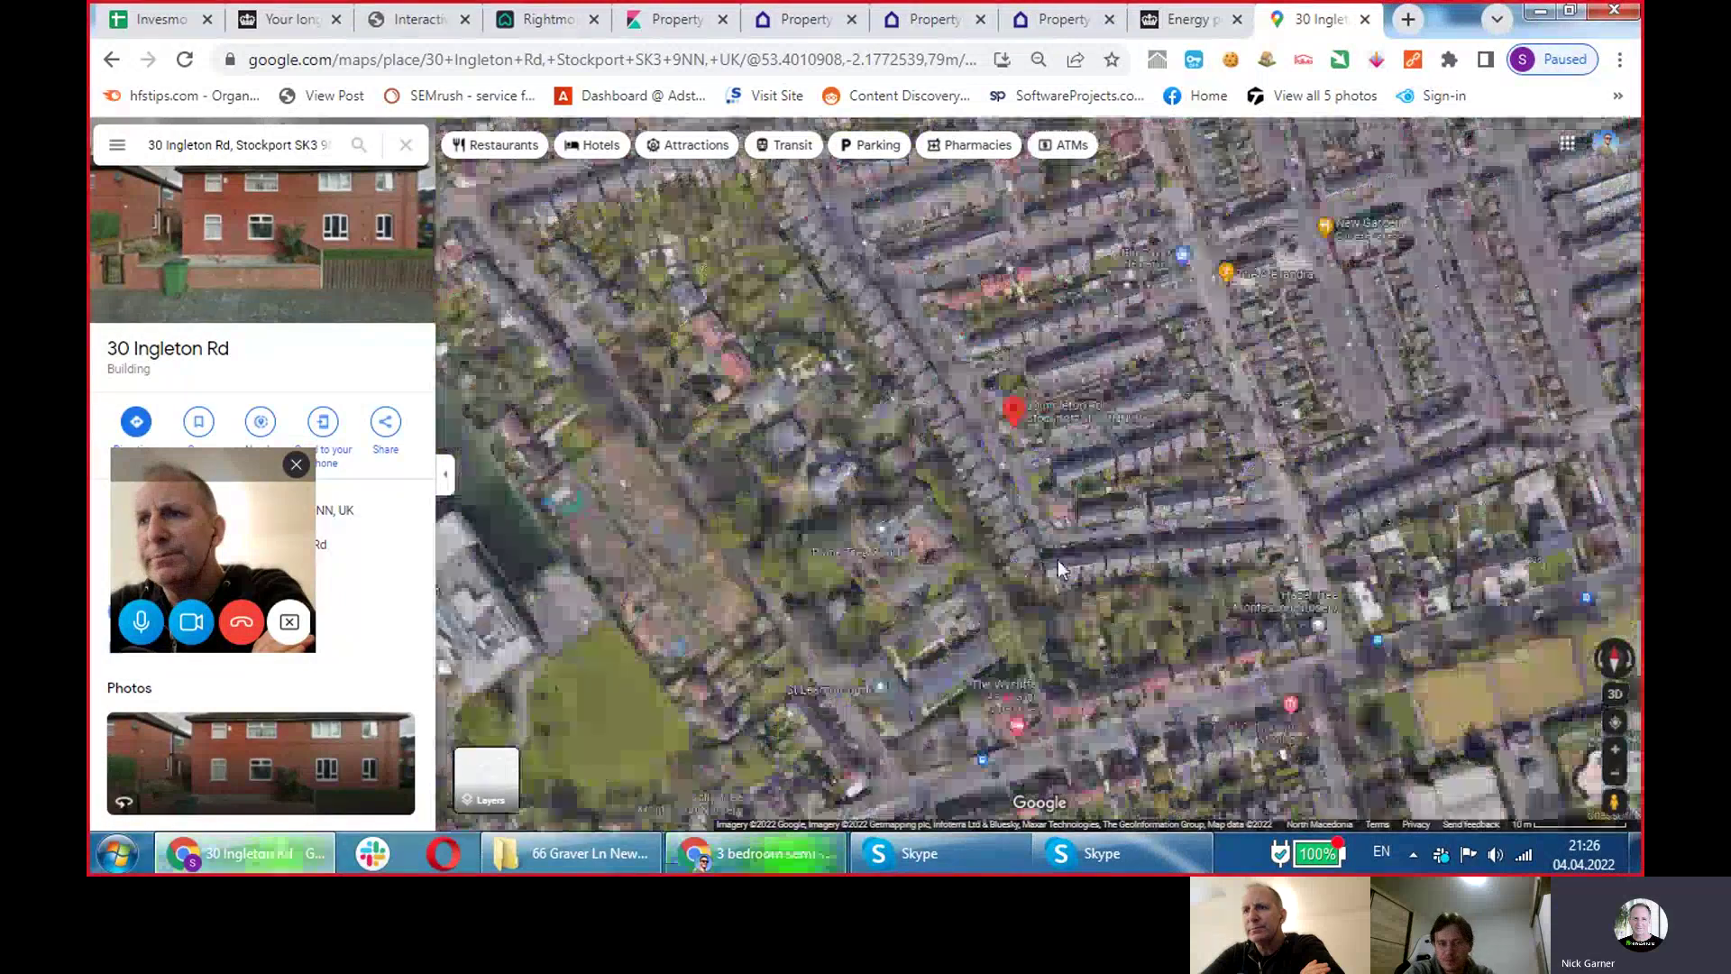
scroll(1098, 527, "up", 2)
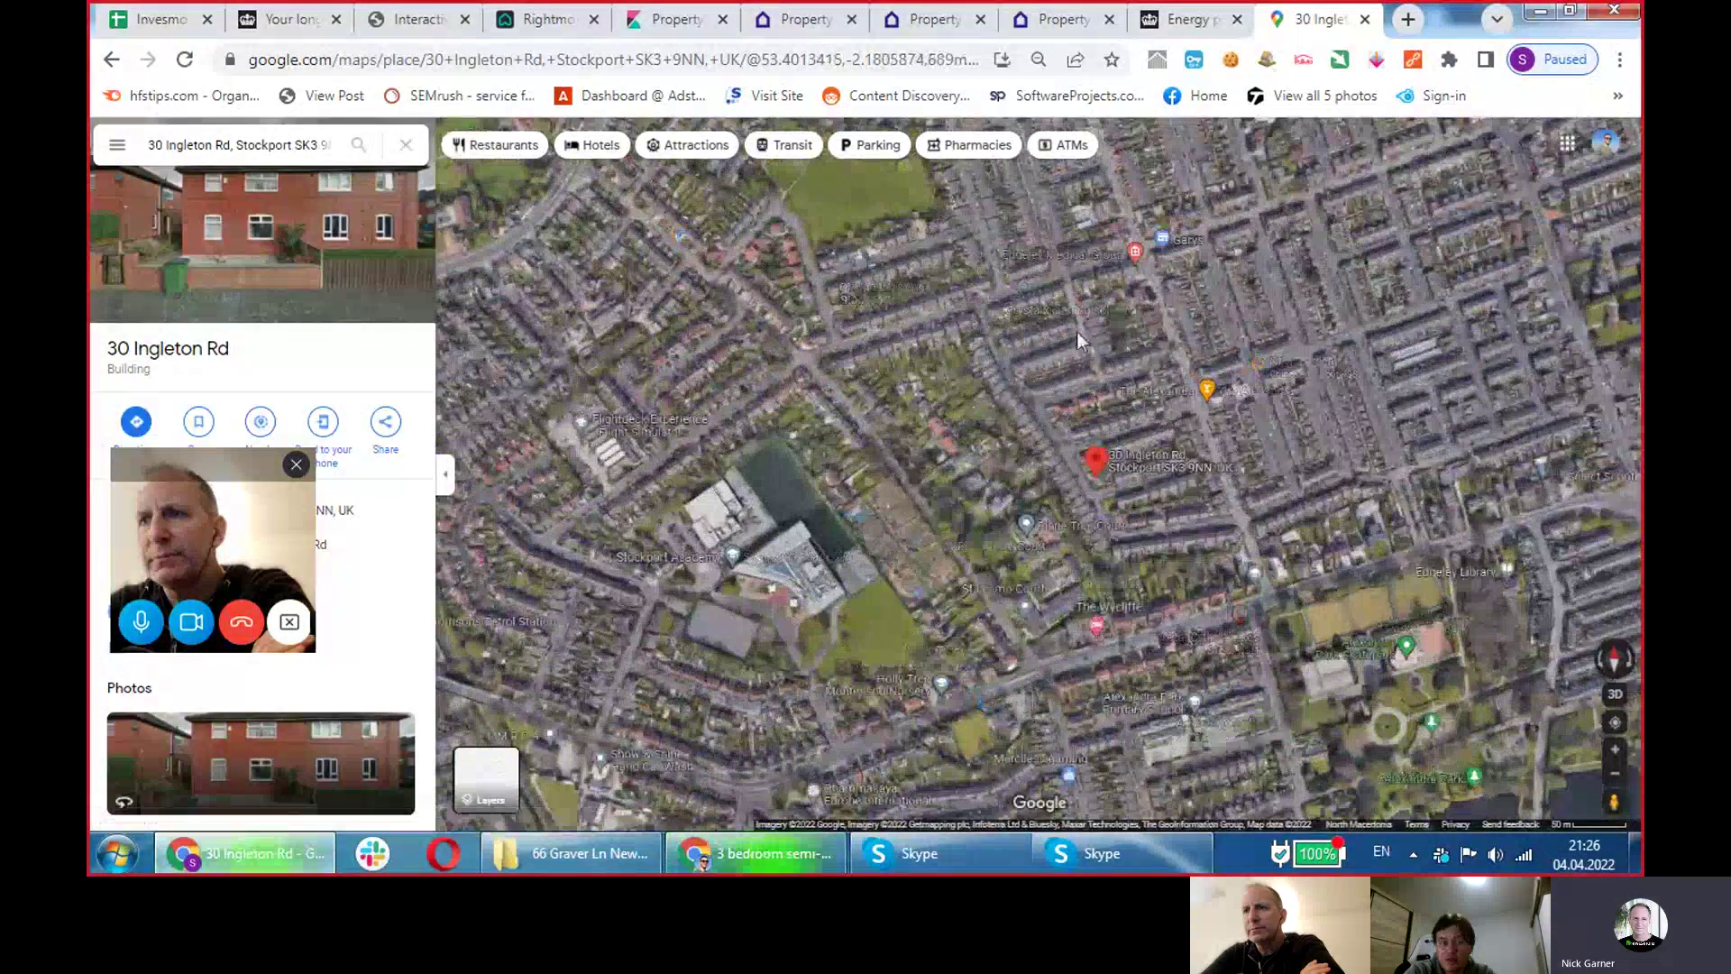
scroll(1127, 527, "up", 5)
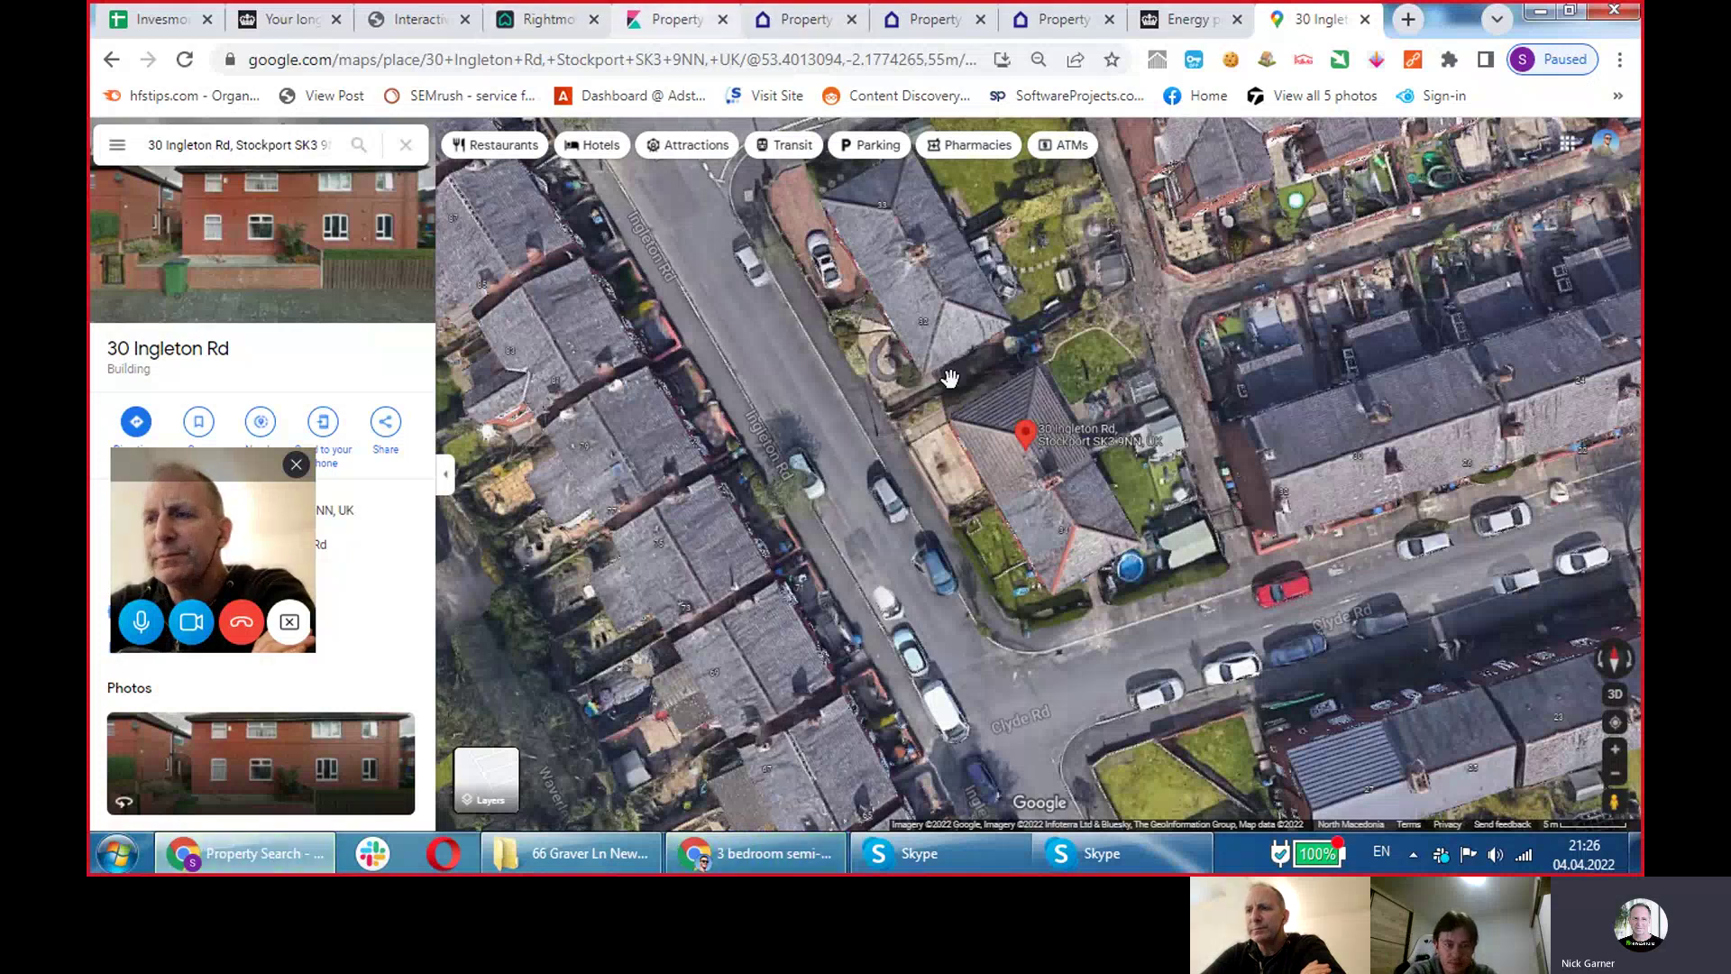
Review the area's MSOA house price statistics on the Kibana map, highlighting the June 2003 to June 2008 difference, and close the details.
left_click(667, 19)
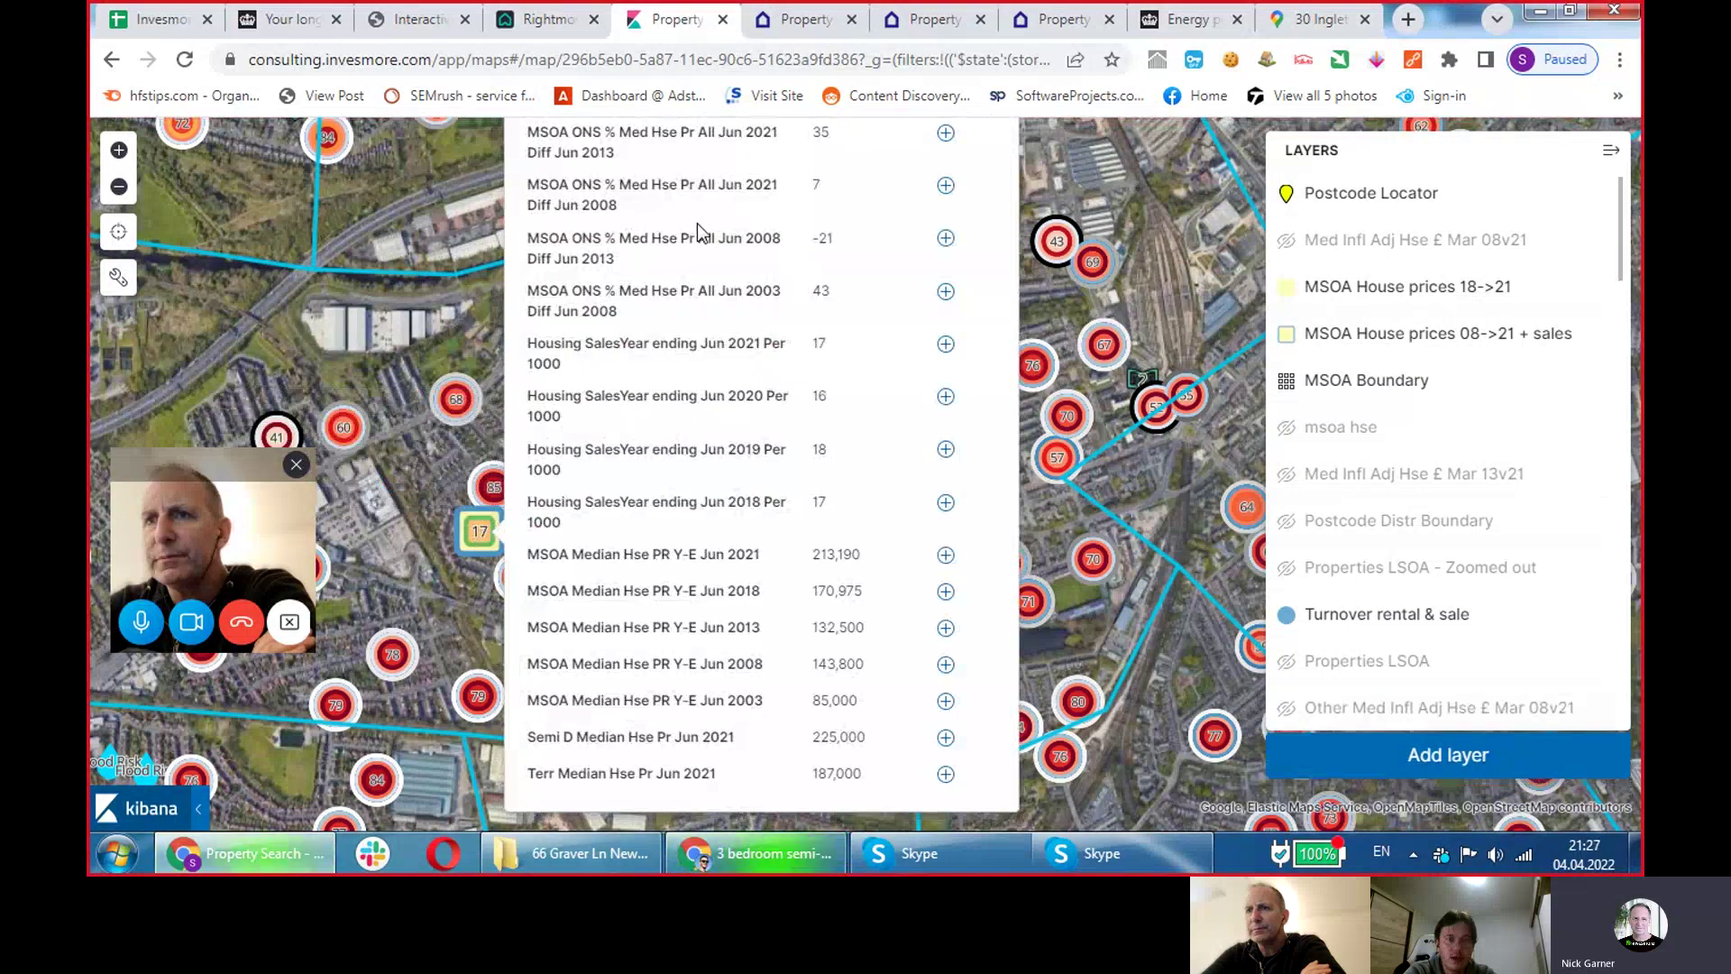
left_click_drag(533, 240, 766, 263)
left_click(783, 256)
left_click_drag(520, 305, 532, 134)
left_click(808, 305)
left_click_drag(808, 305, 528, 311)
double_click(577, 293)
triple_click(577, 293)
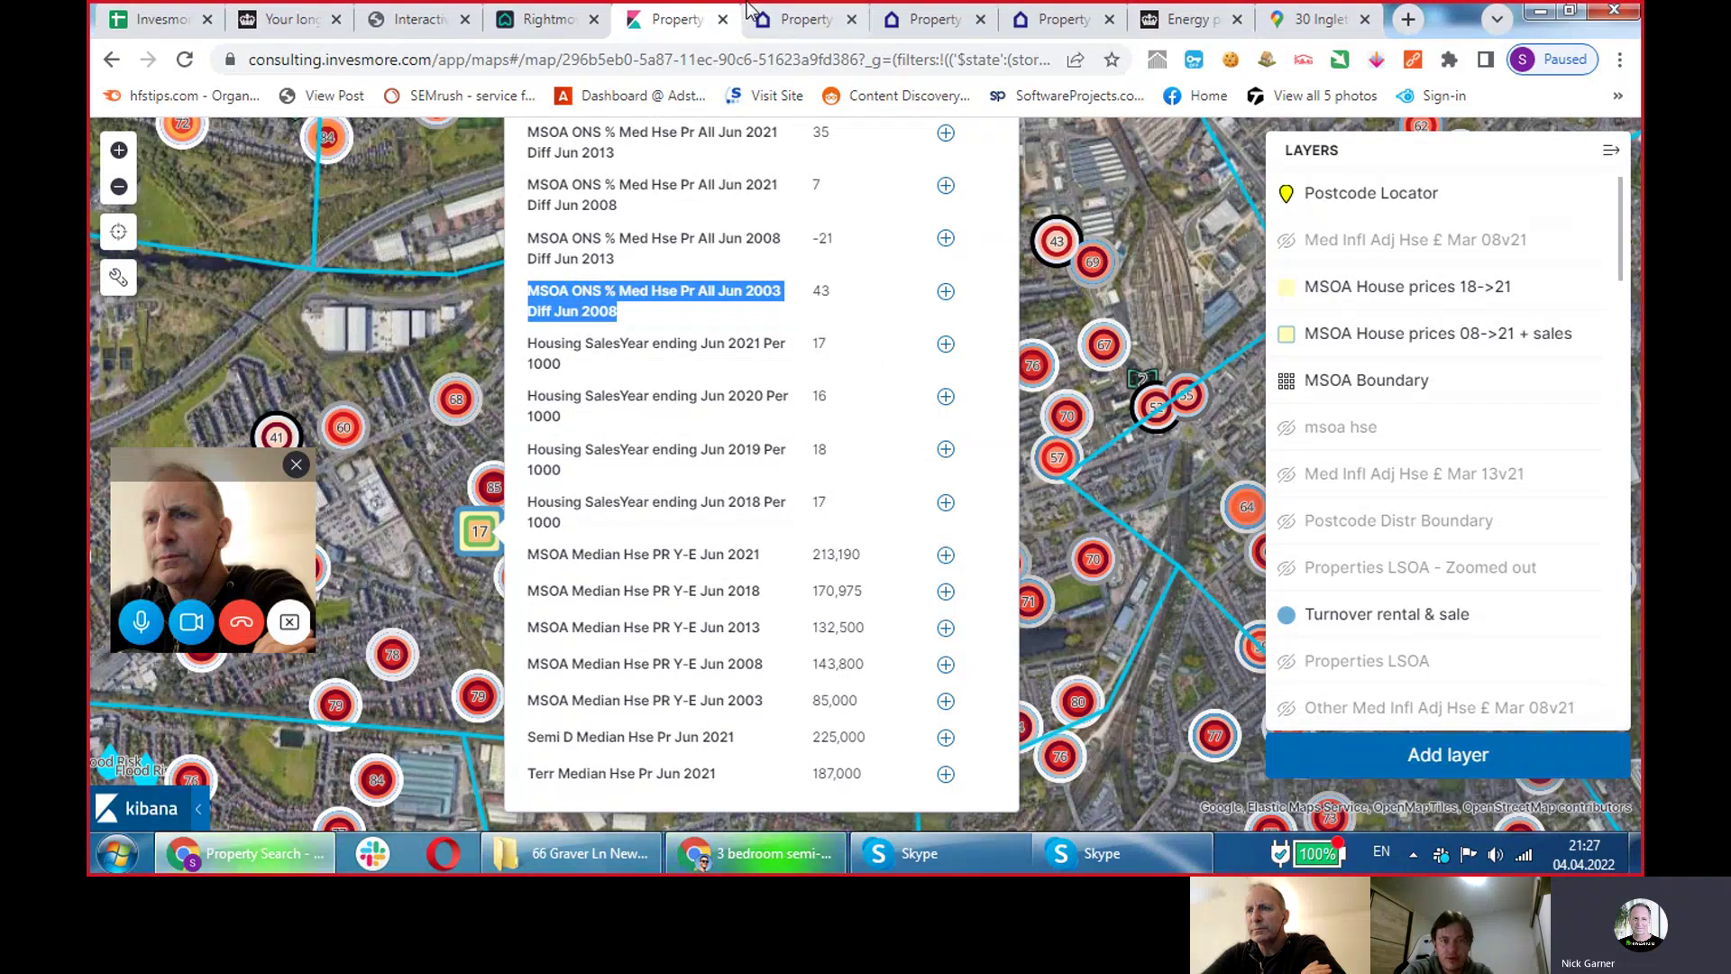
left_click(1190, 302)
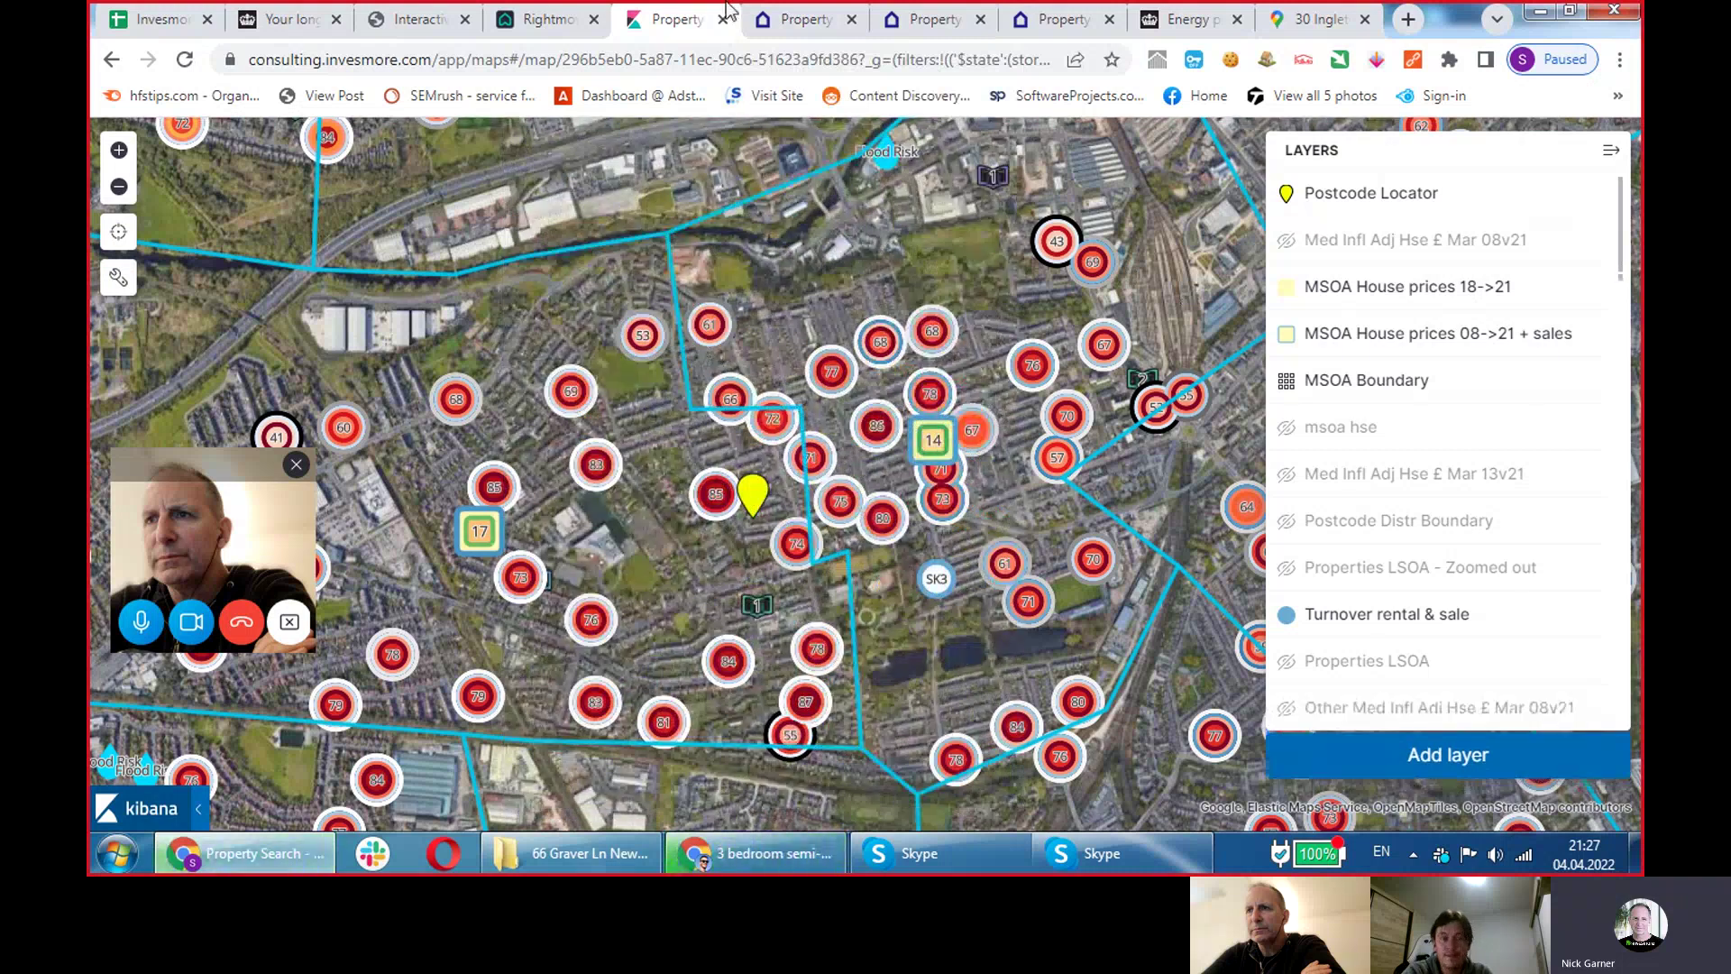
Review the semi-detached rental comparables within 1/2 mile in the Rightmove Plus Best Price Guide.
left_click(541, 19)
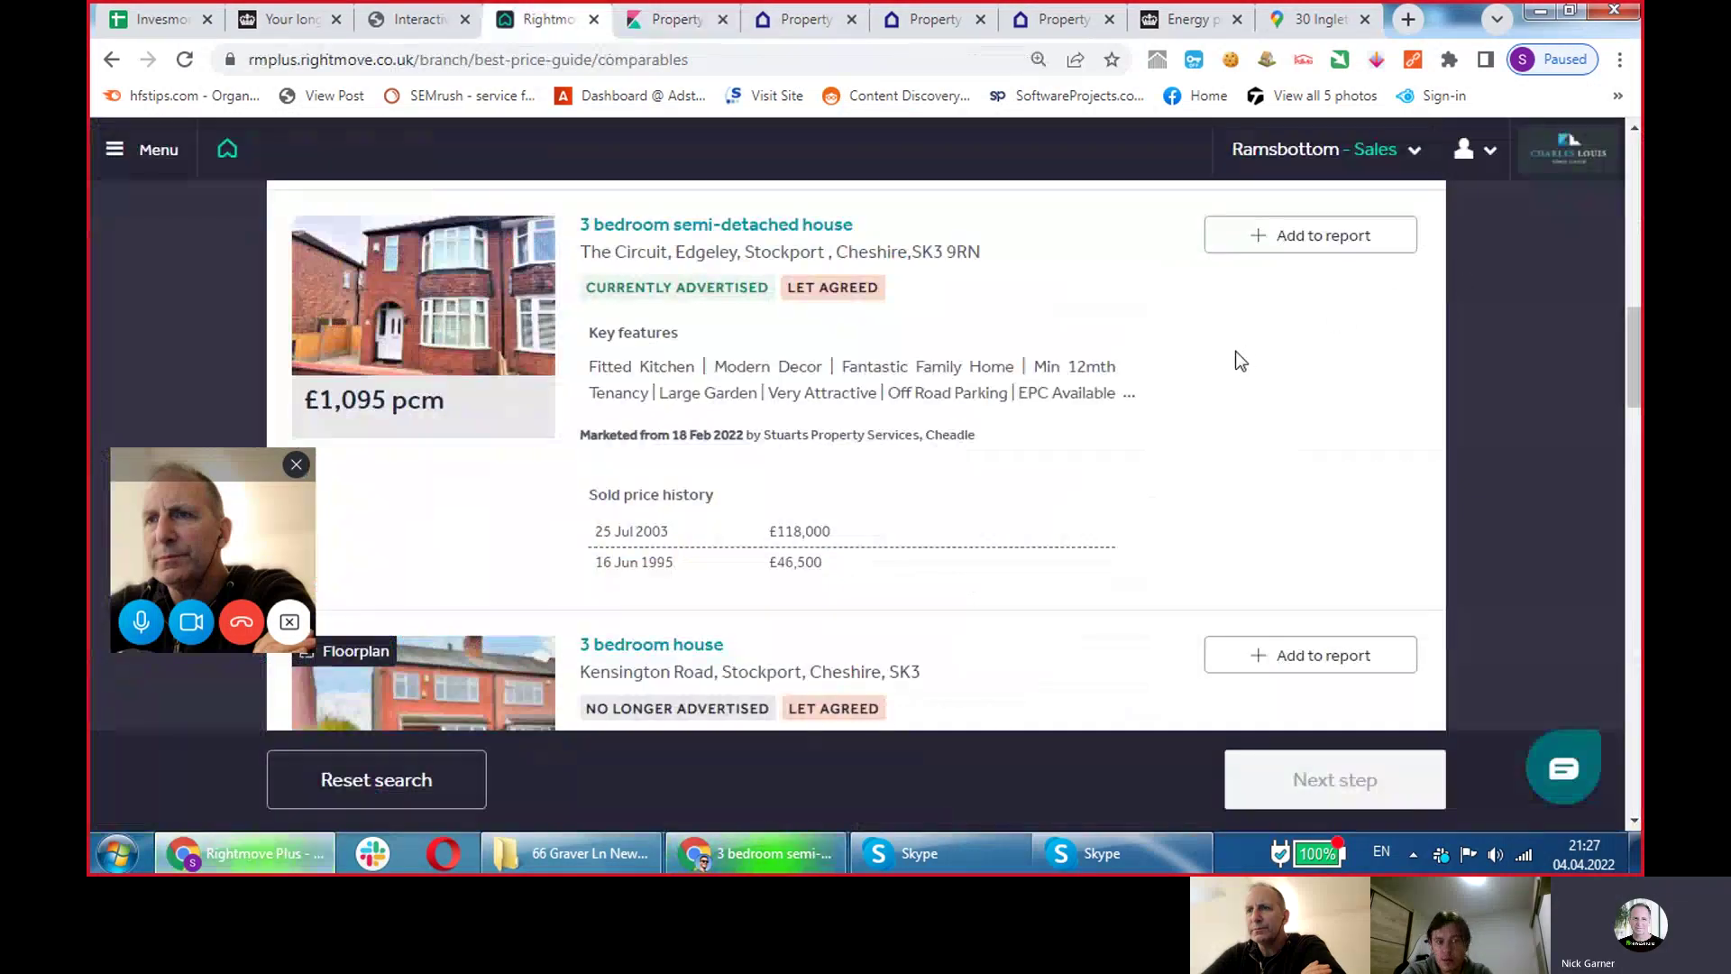
scroll(487, 329, "down", 3)
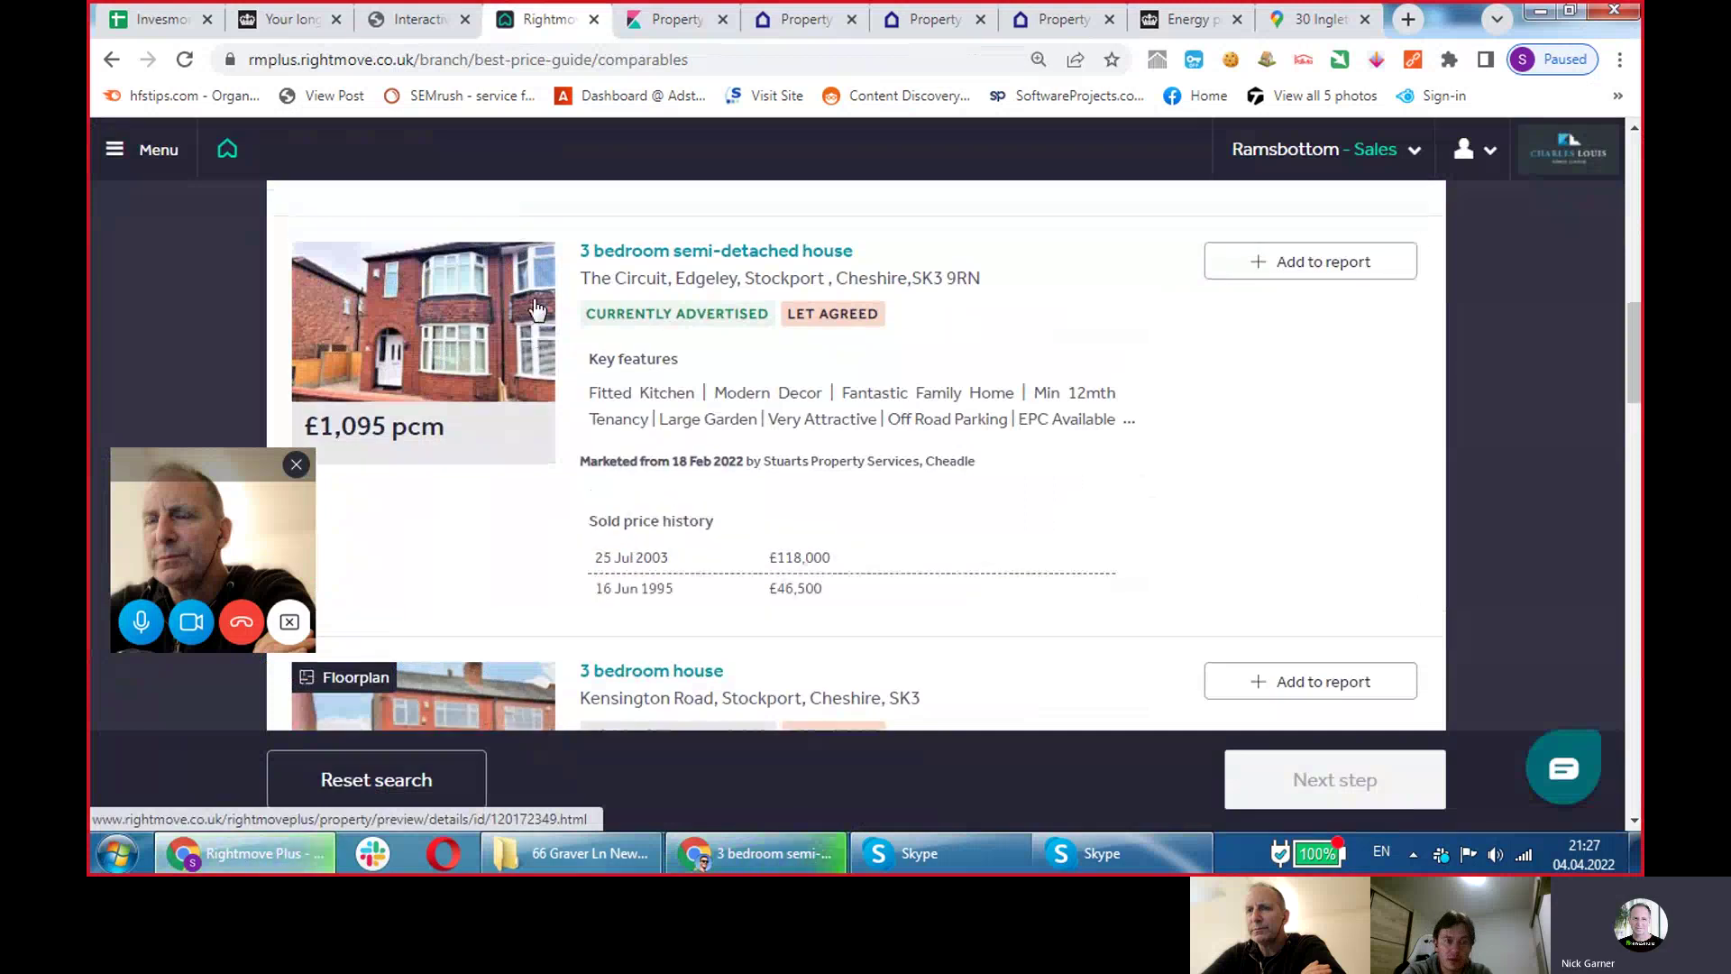
scroll(543, 315, "down", 12)
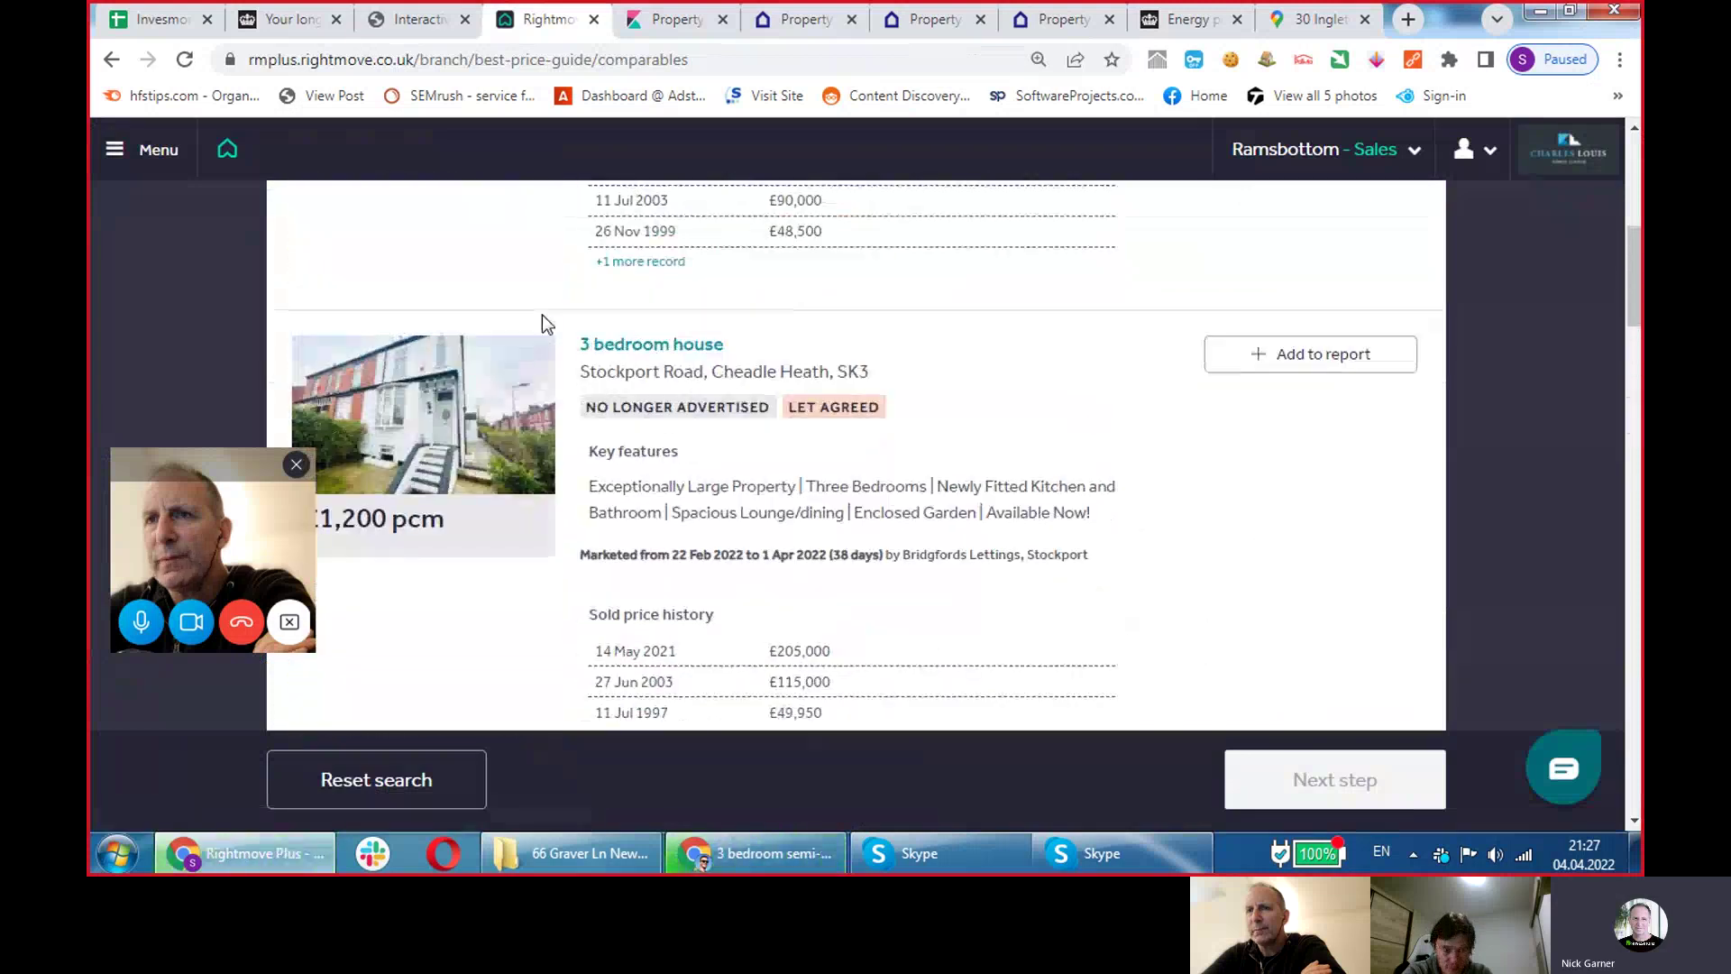
scroll(496, 387, "down", 1)
scroll(544, 370, "up", 6)
scroll(544, 365, "up", 2)
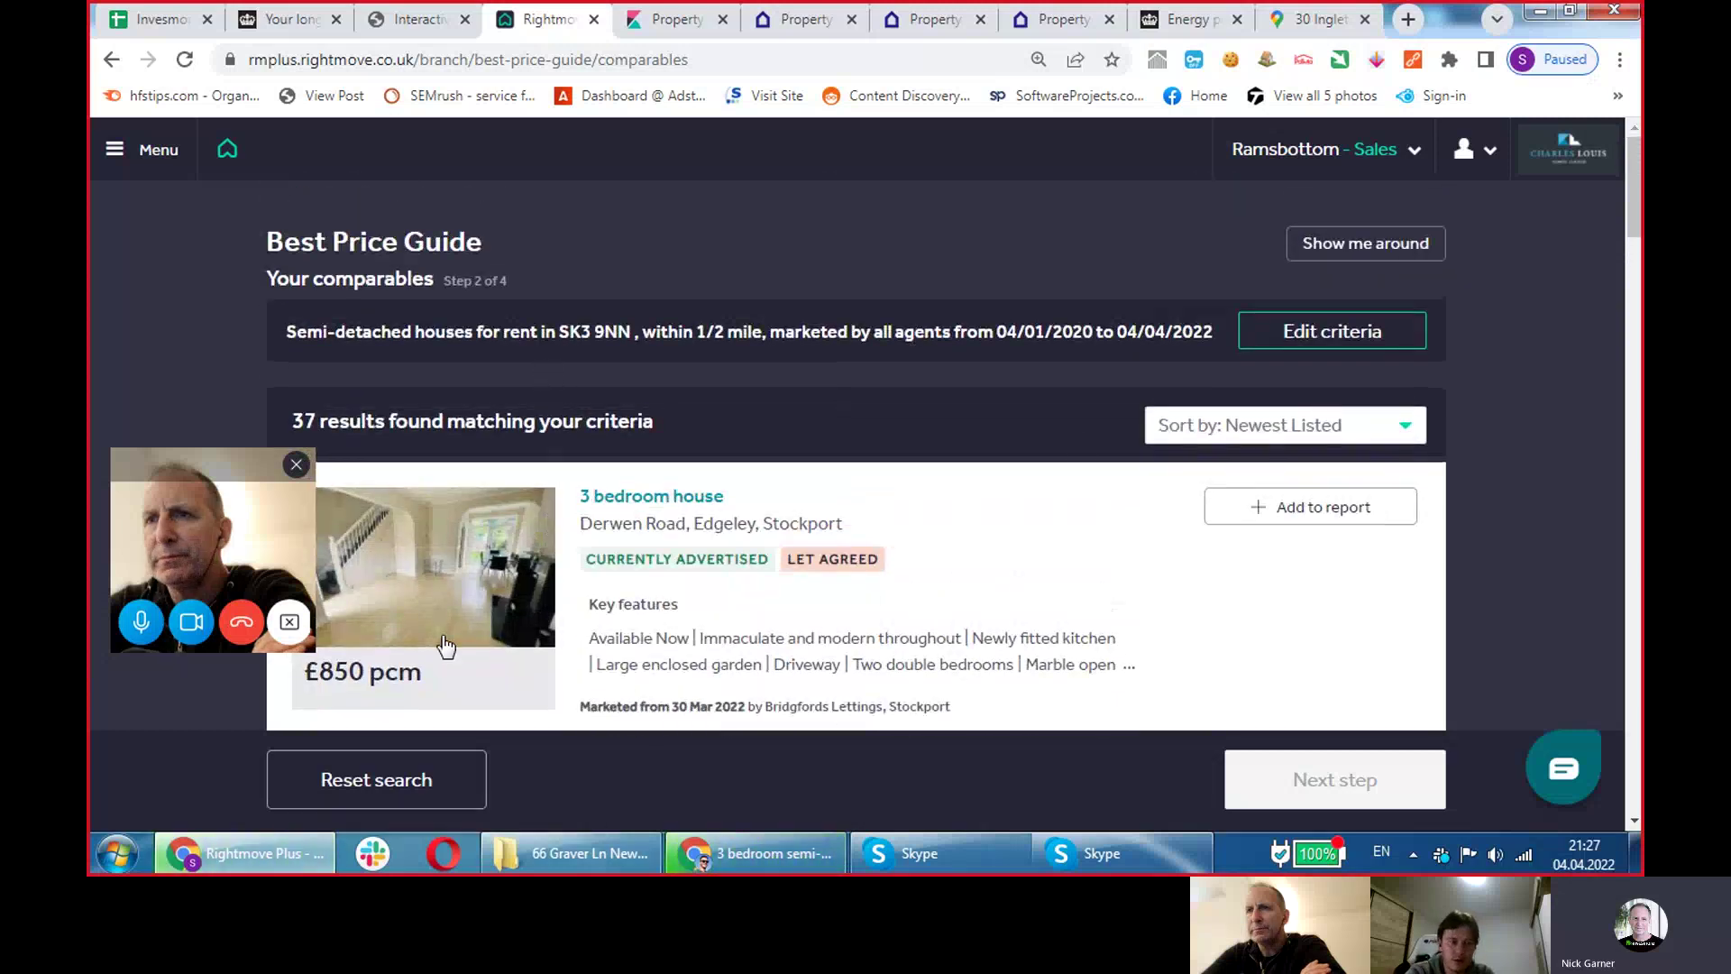
Switch the comparables search to semi-detached houses for sale within 1/2 mile and highlight the results count.
left_click(1241, 372)
left_click(586, 371)
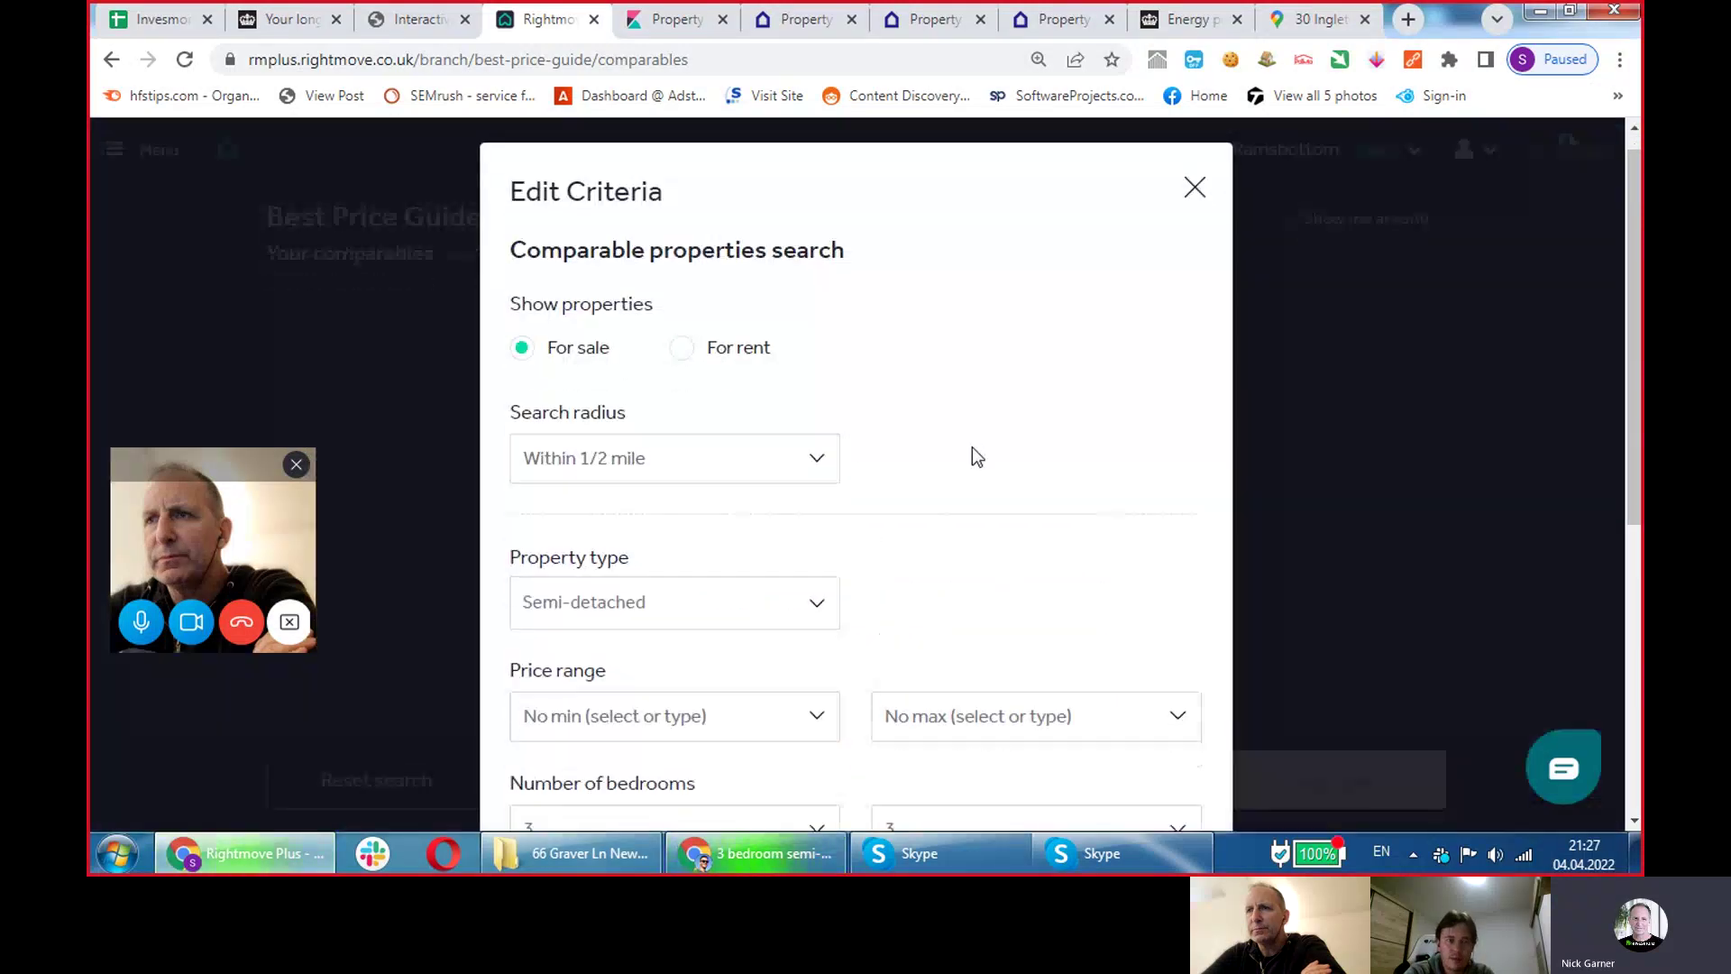
scroll(1036, 586, "down", 6)
left_click(1089, 776)
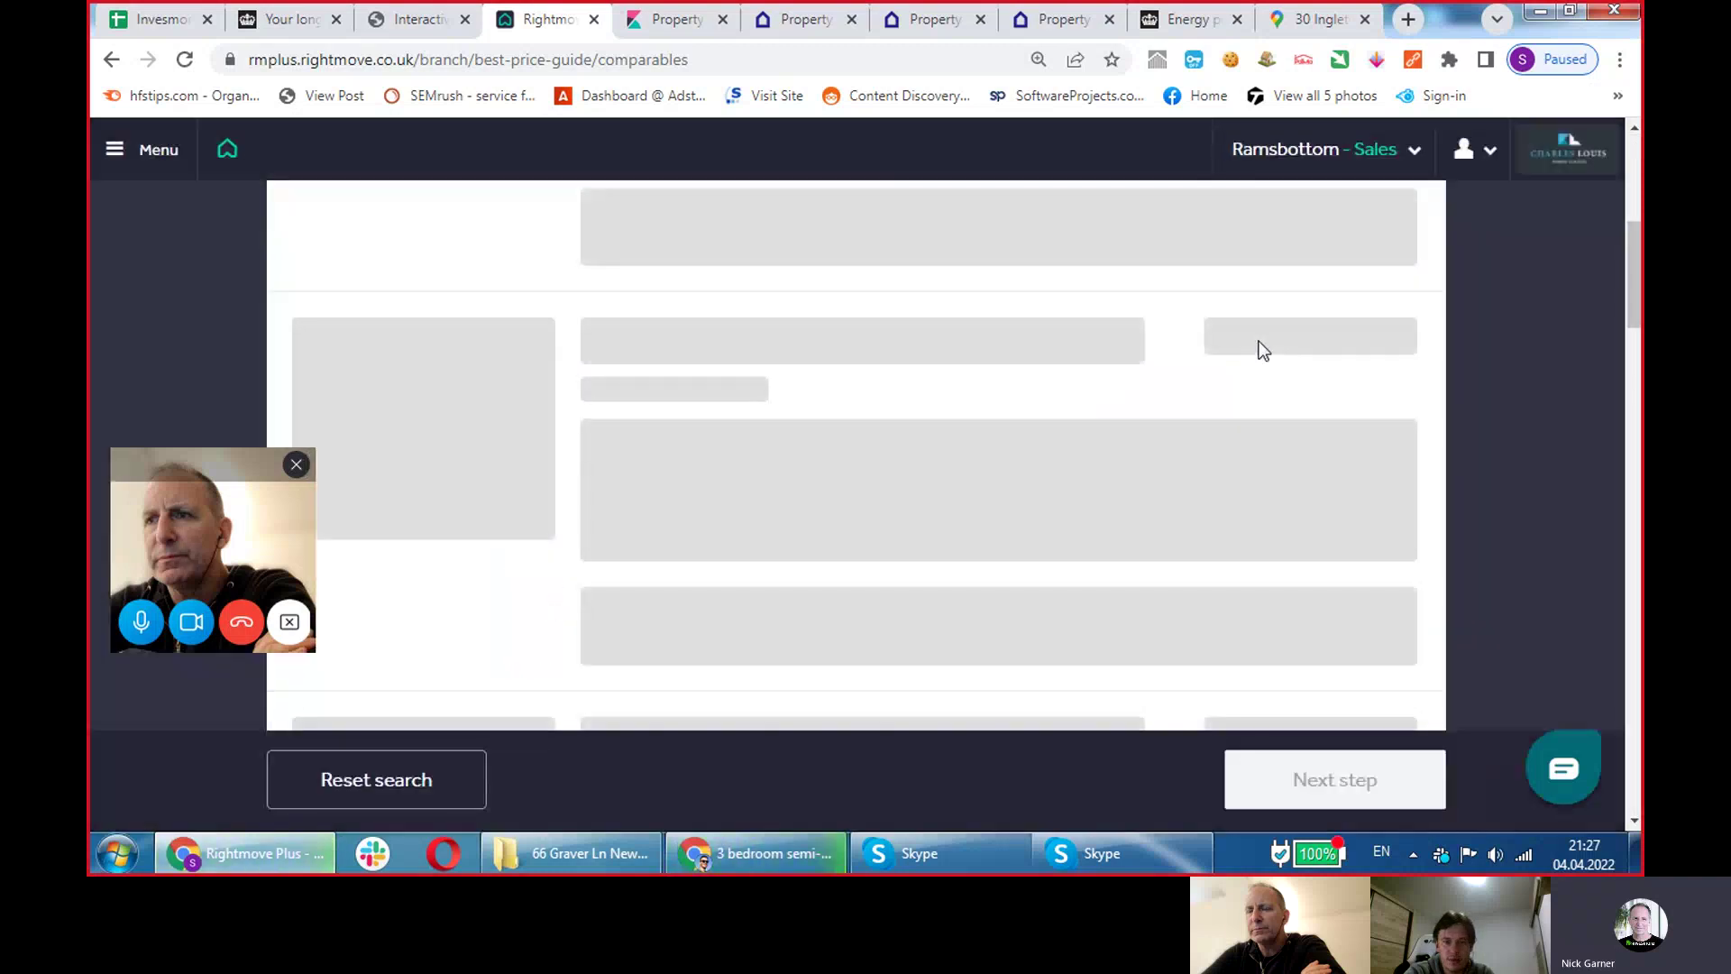
triple_click(1300, 406)
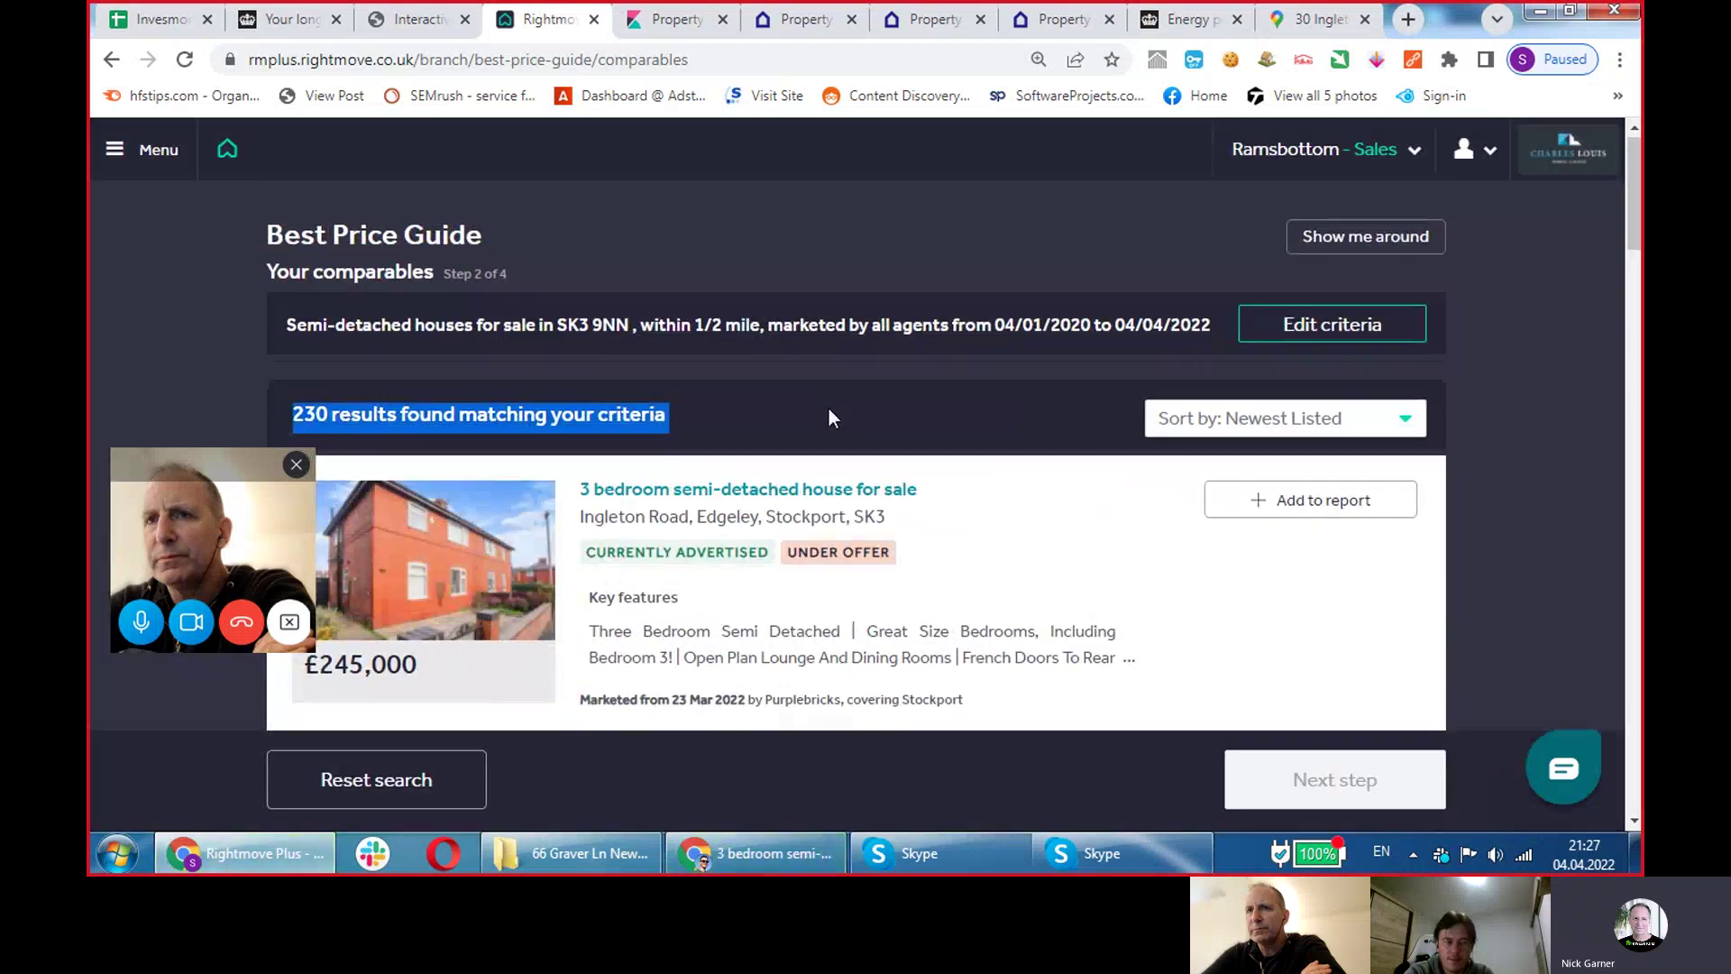
Move the floating call window off the listings and examine asking prices and sold histories on the first page of sale comparables.
scroll(829, 409, "down", 6)
scroll(429, 323, "up", 2)
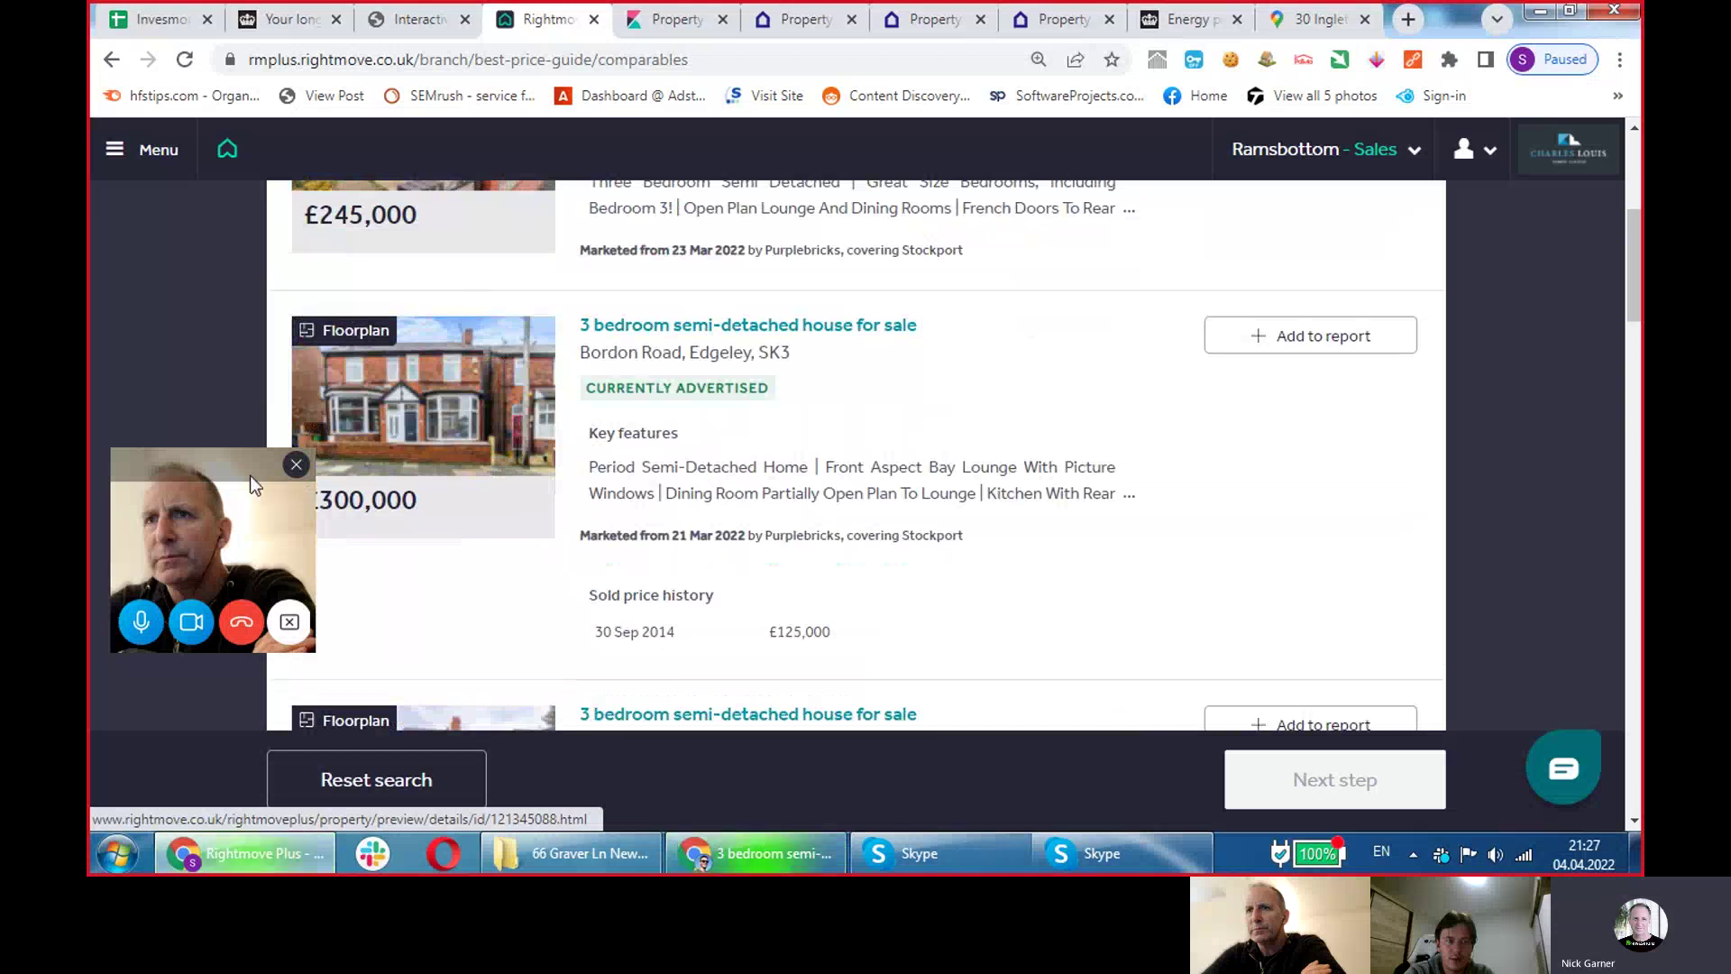
left_click_drag(251, 474, 1492, 285)
scroll(278, 372, "down", 7)
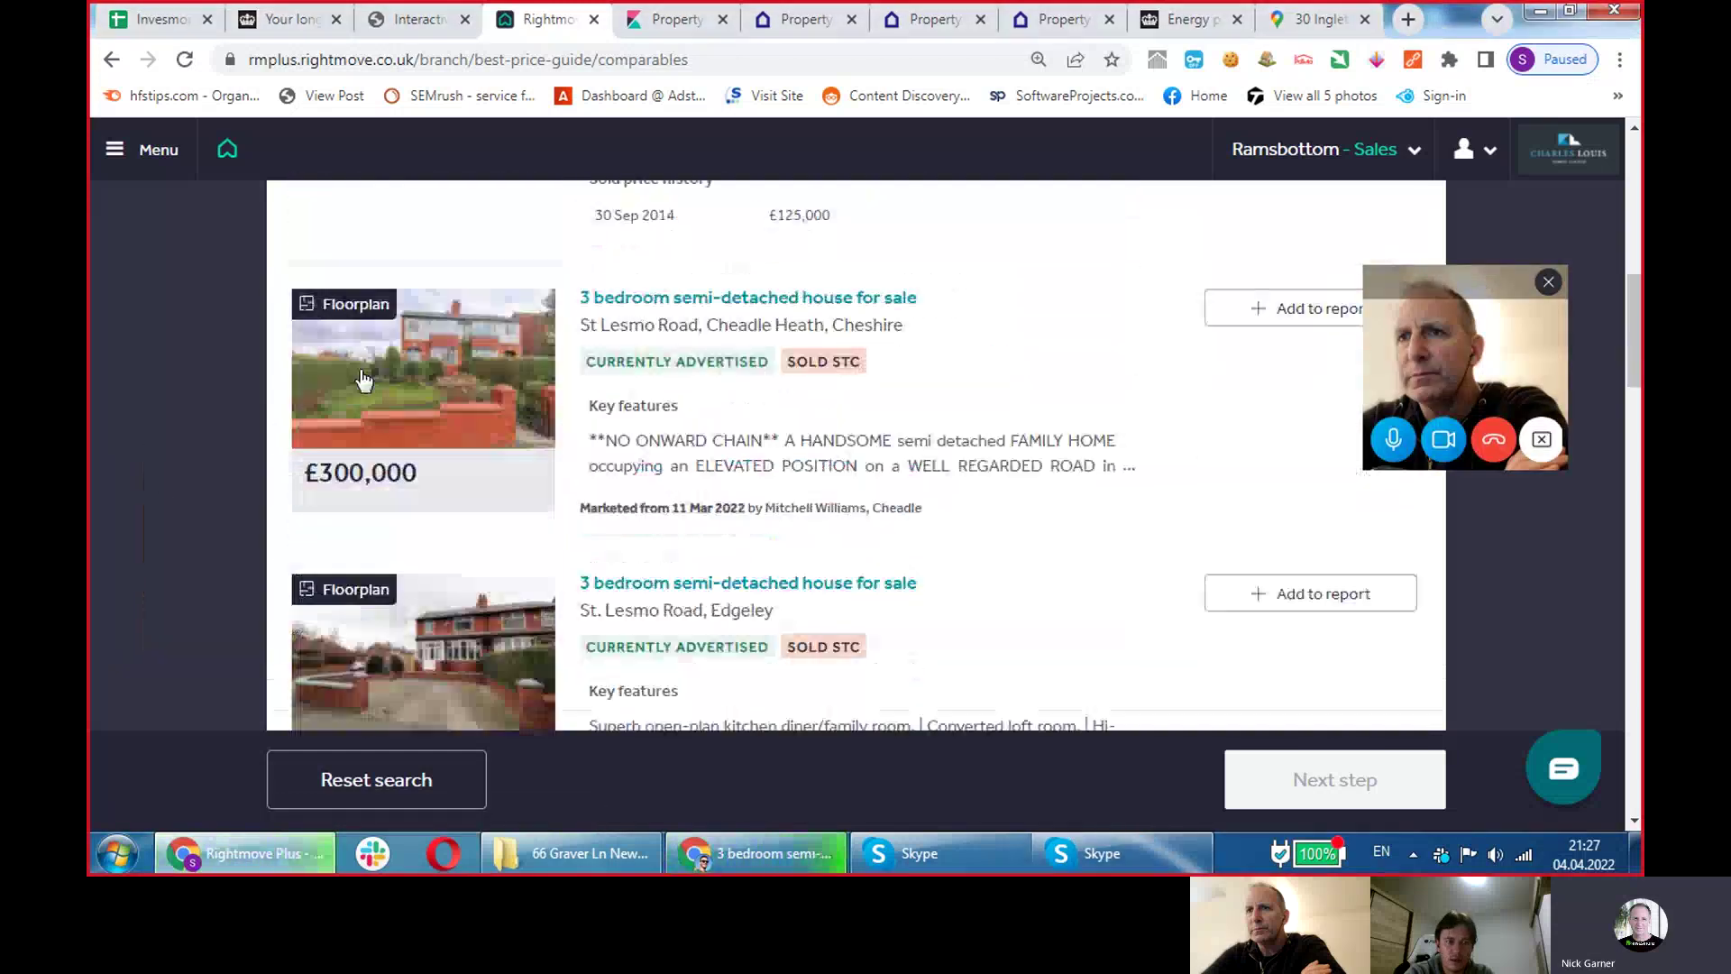
scroll(460, 333, "down", 2)
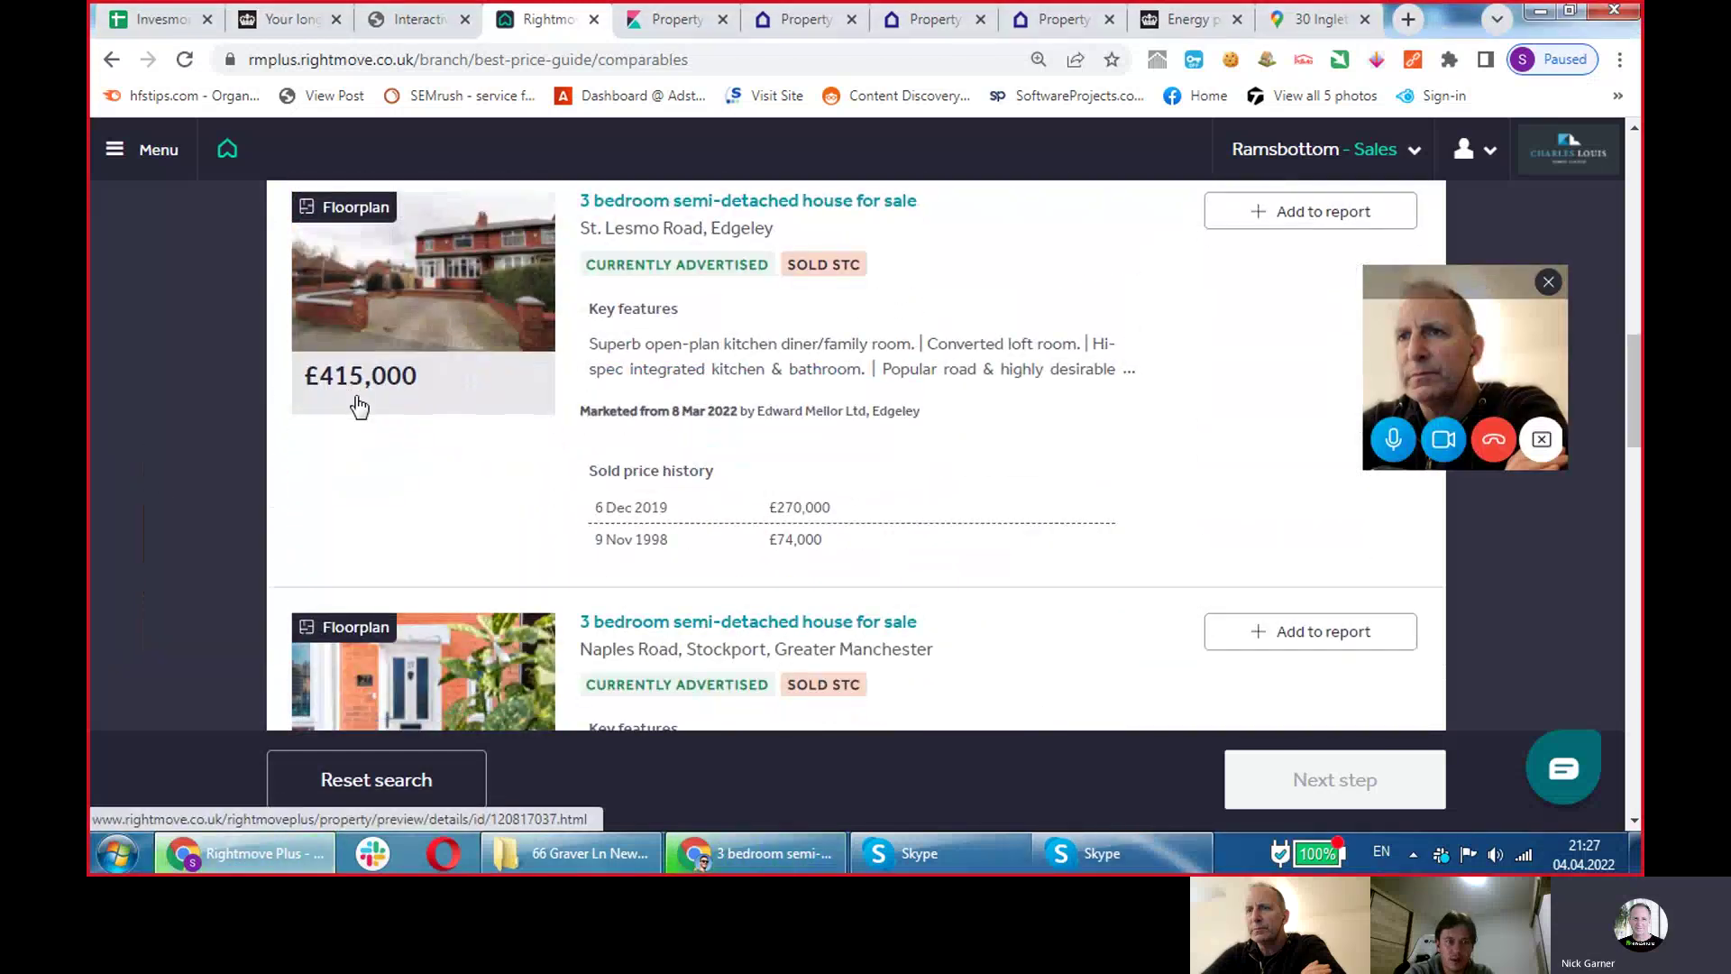
scroll(447, 372, "down", 9)
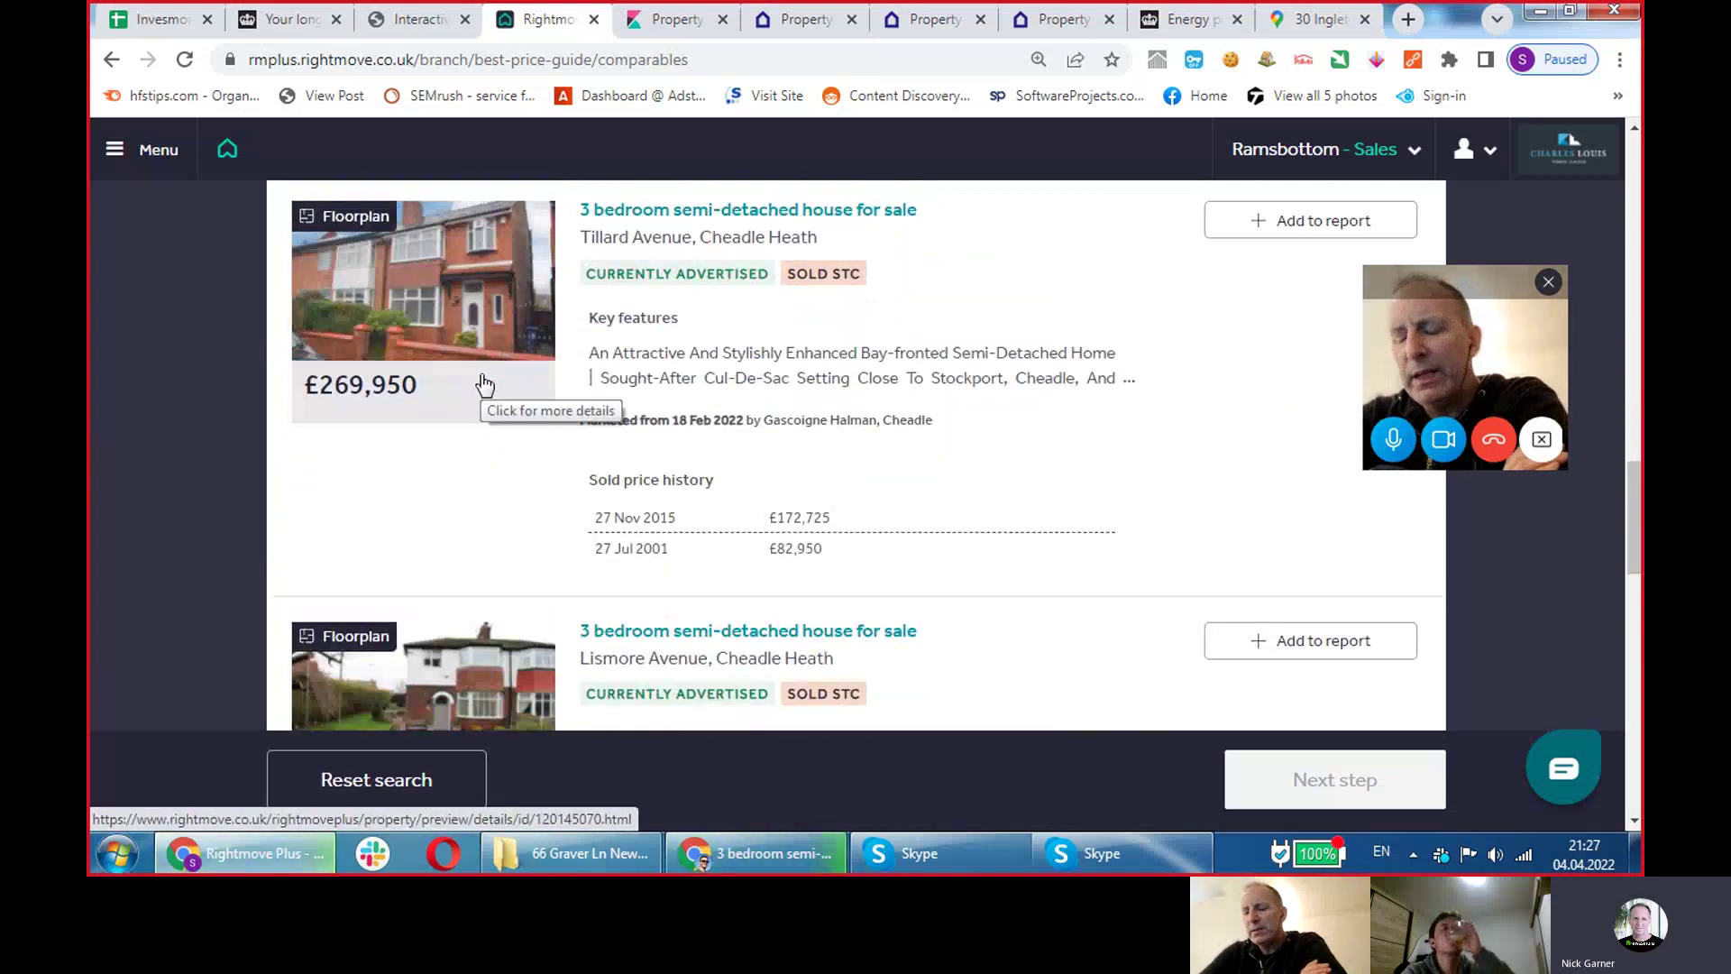
scroll(485, 385, "down", 8)
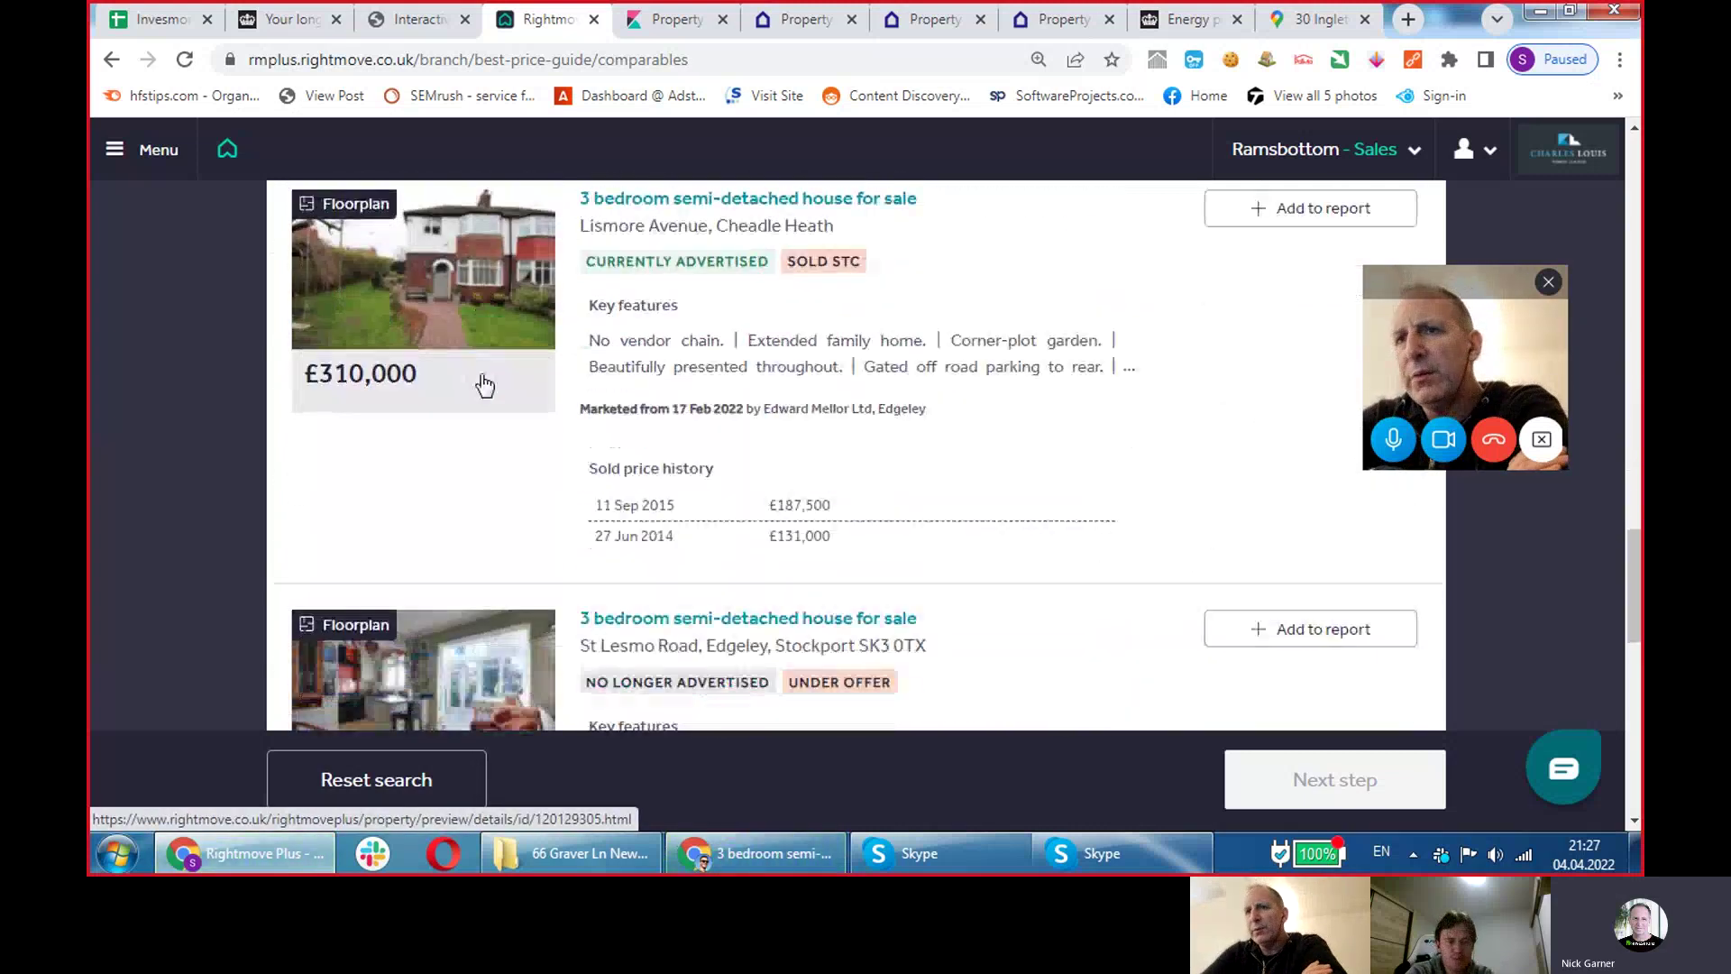
scroll(484, 385, "down", 8)
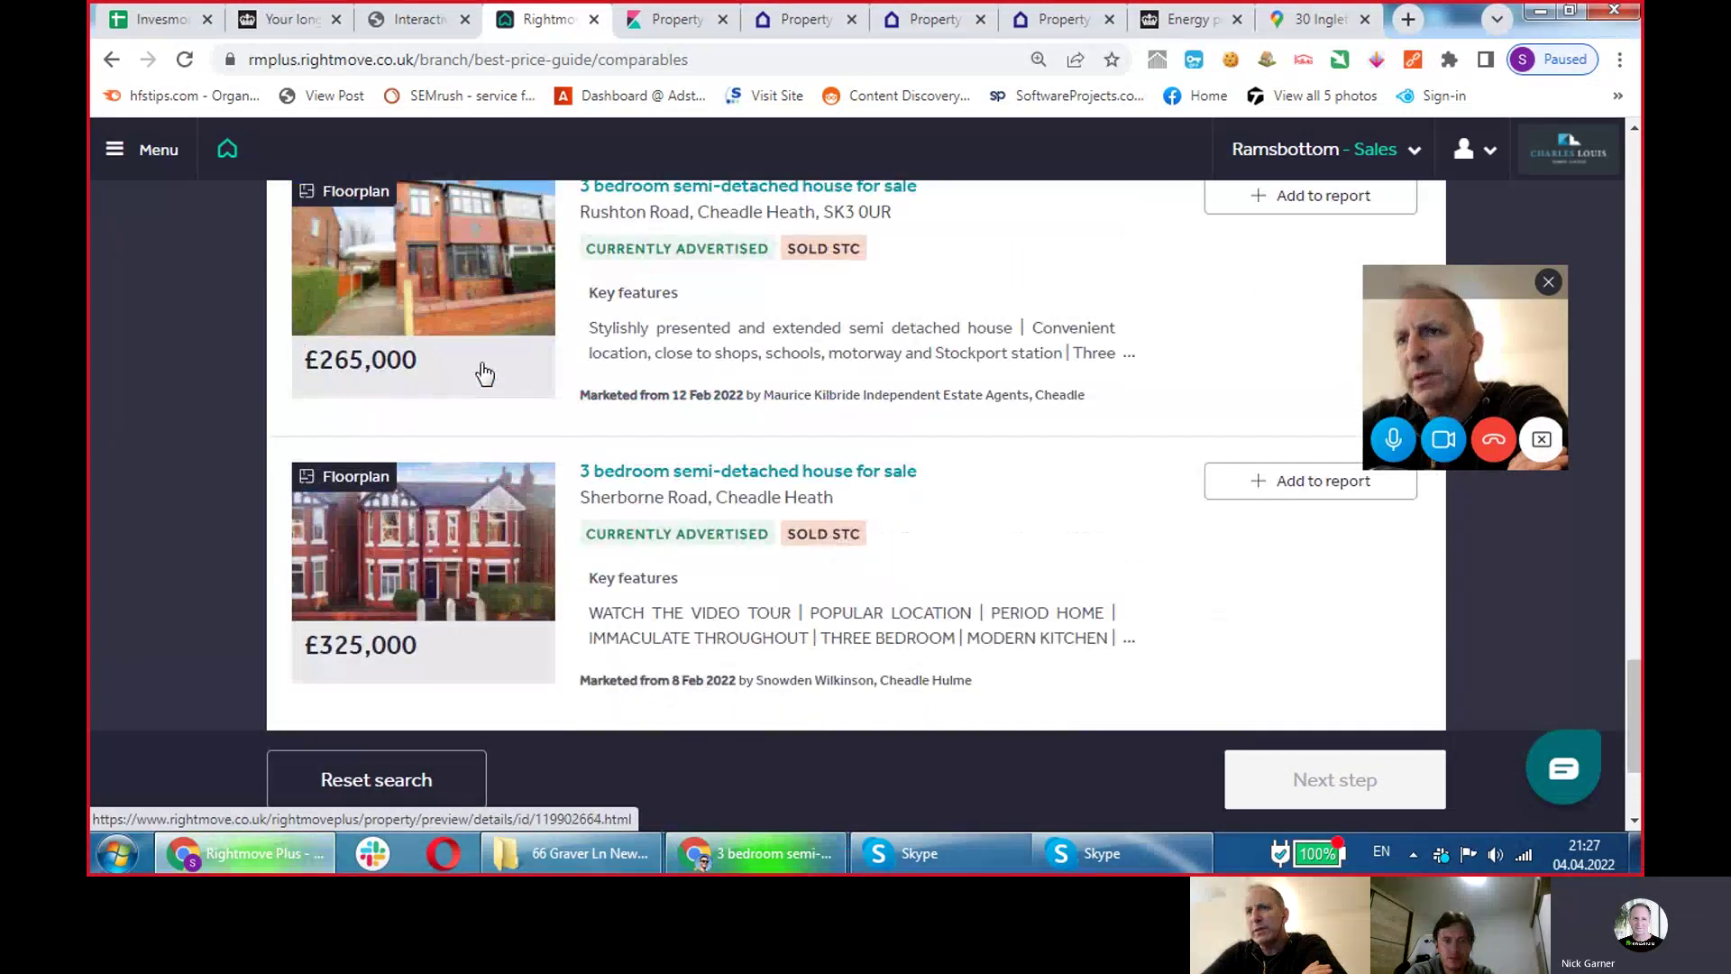
scroll(484, 373, "down", 3)
Go to the second page of sale comparables and check the asking prices, sale status and sold price histories.
left_click(1277, 681)
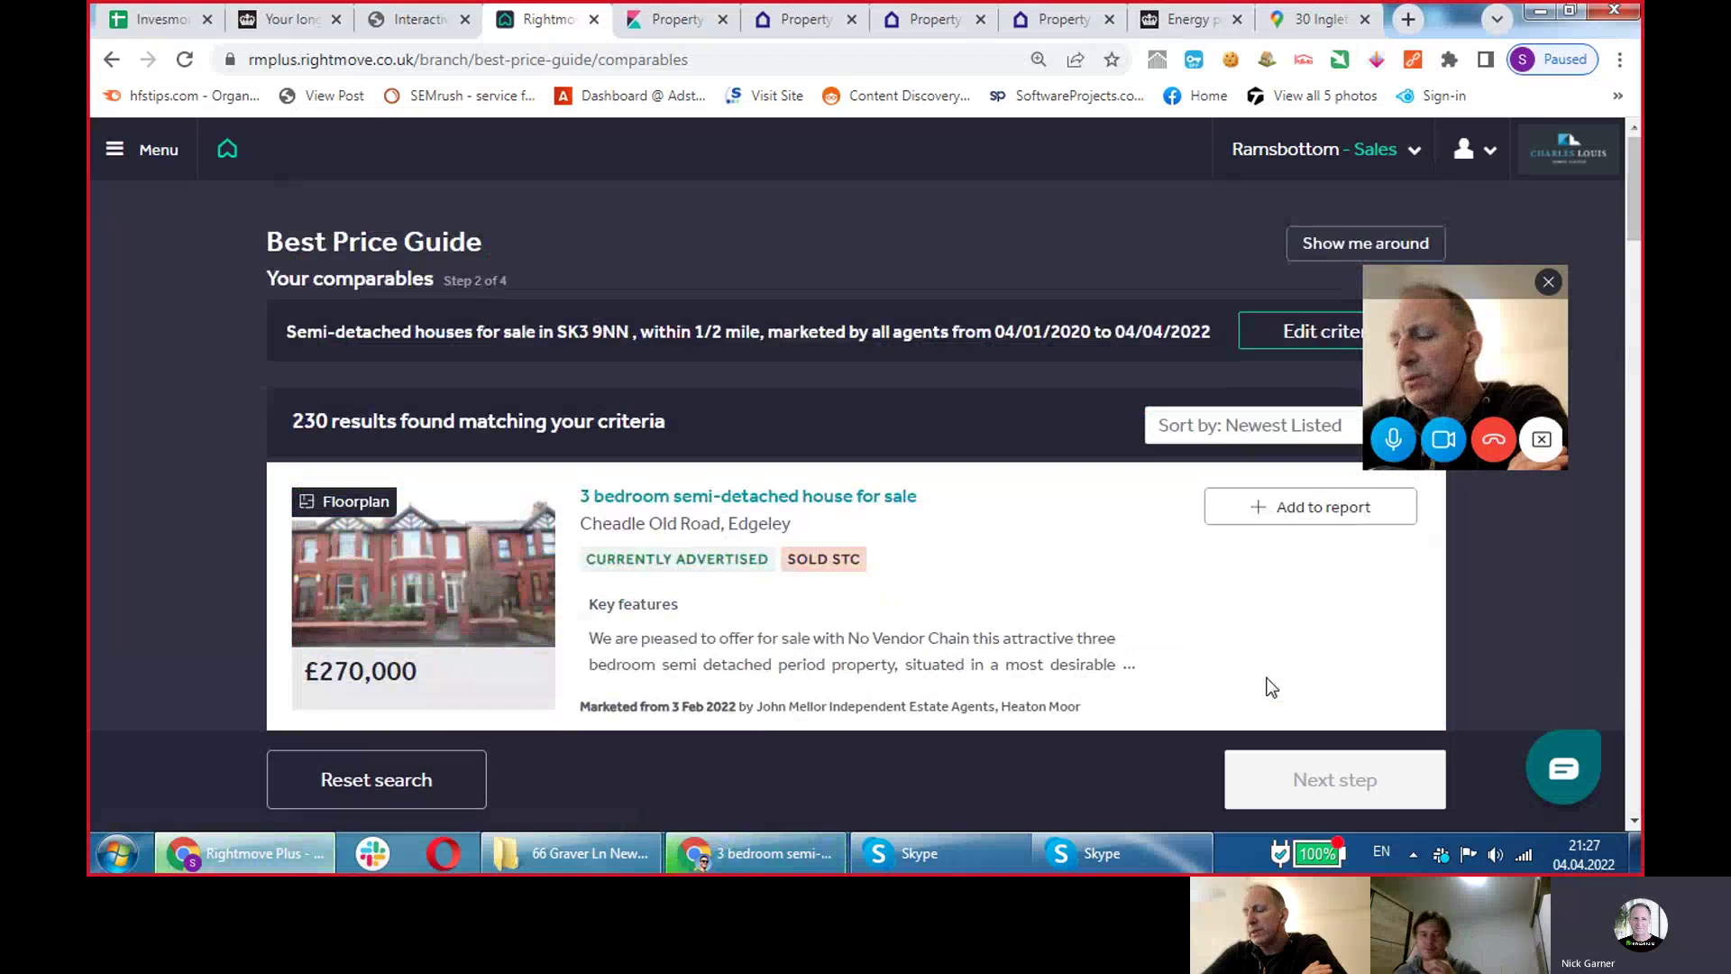
scroll(1259, 622, "down", 11)
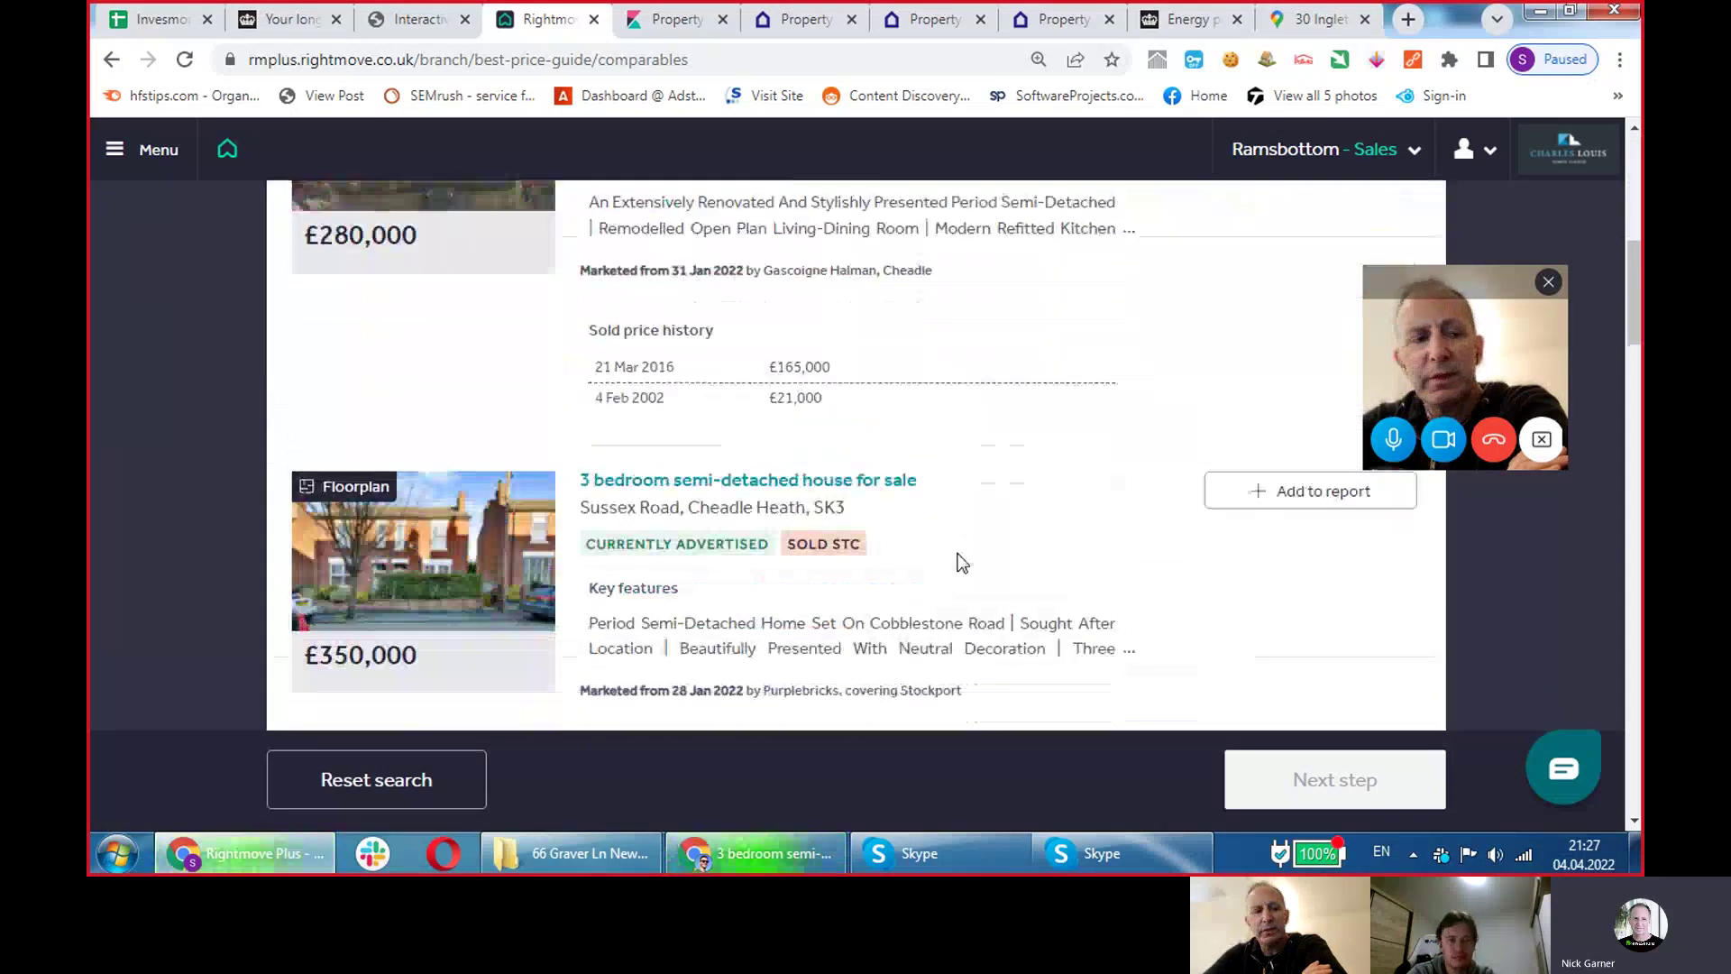
scroll(961, 561, "down", 10)
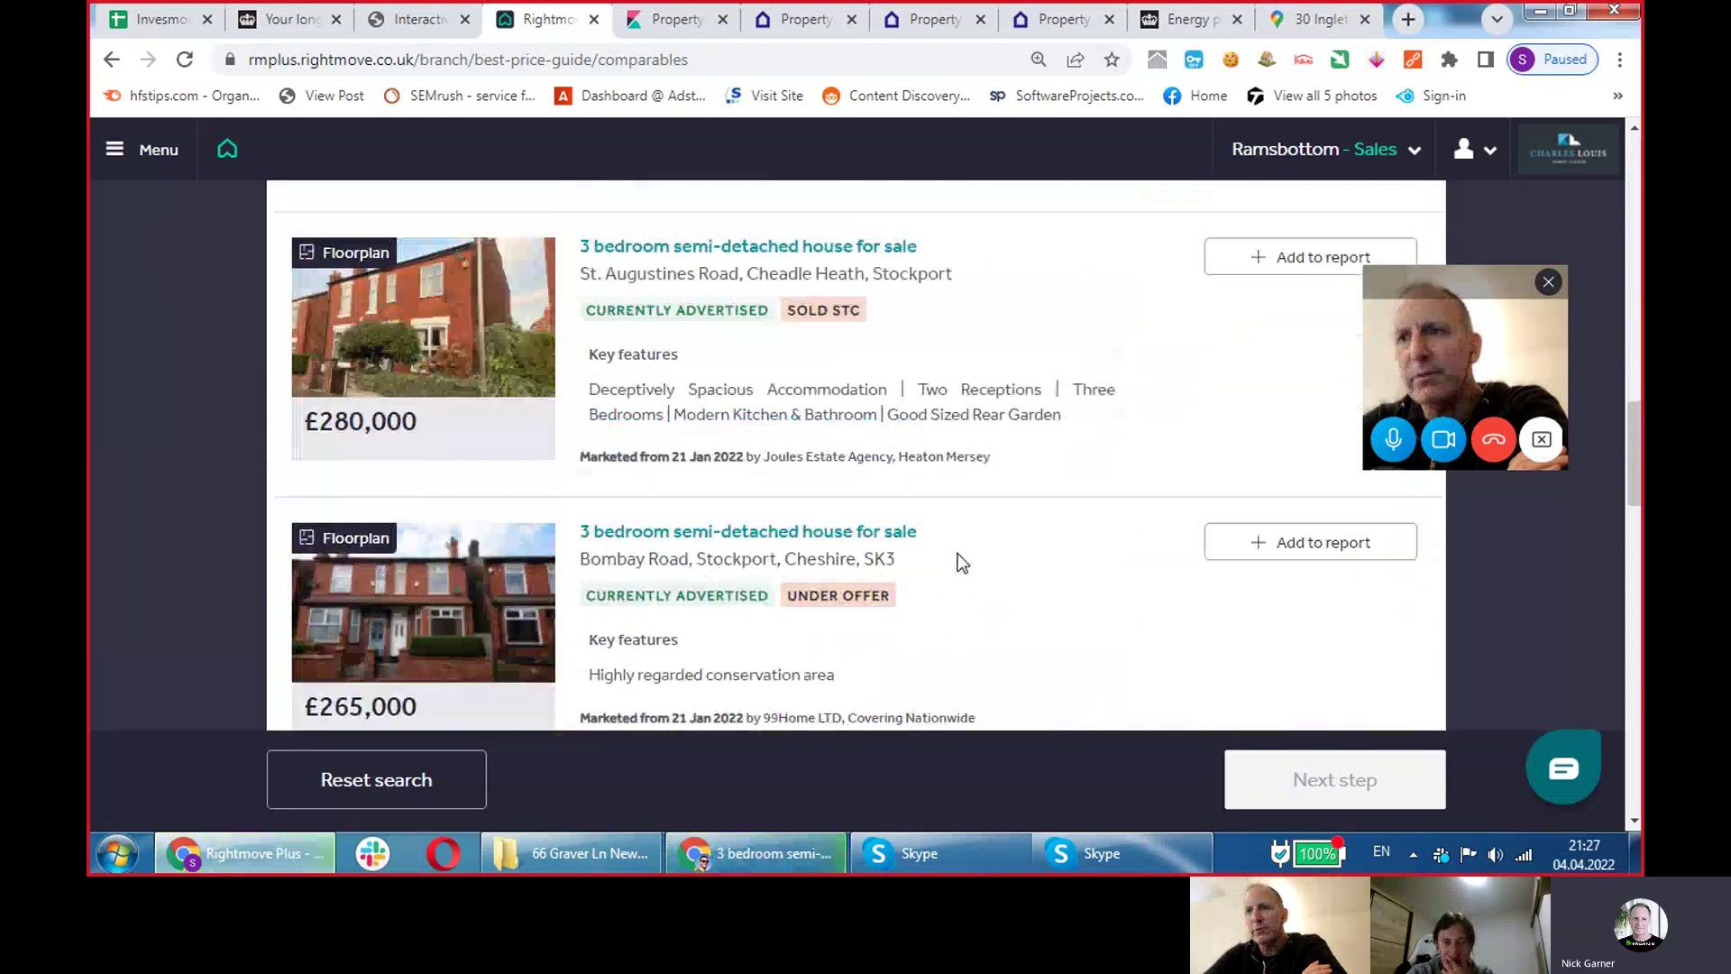
scroll(555, 427, "down", 5)
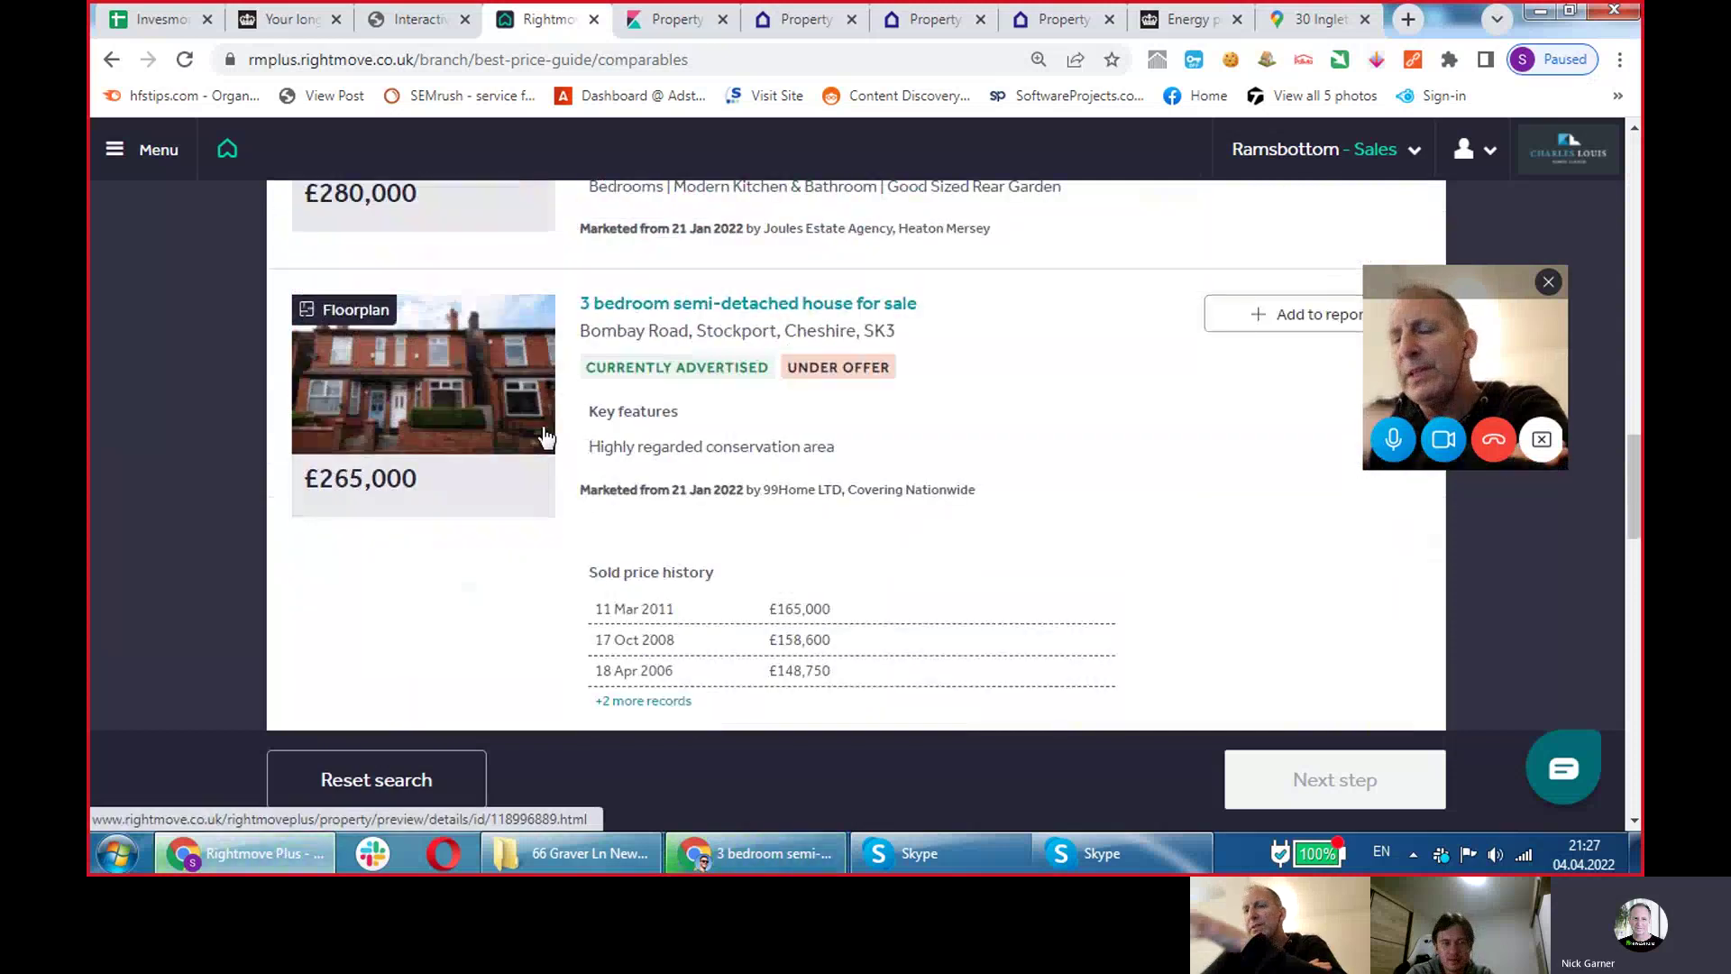
scroll(543, 428, "up", 1)
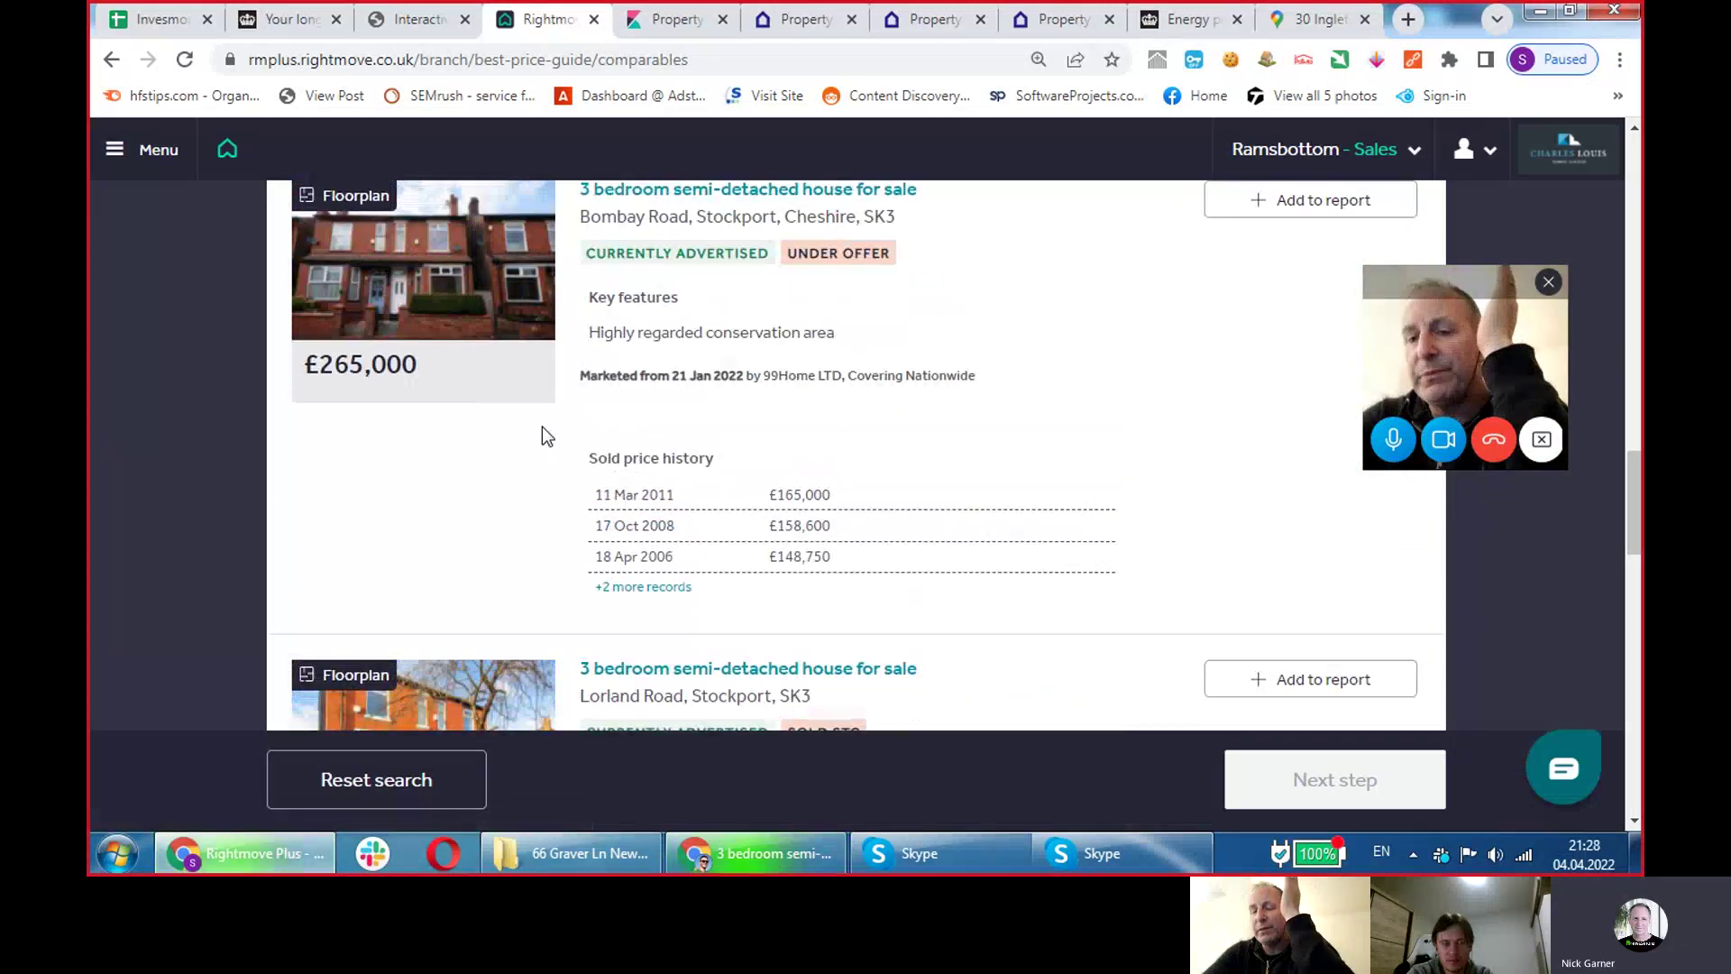
scroll(542, 425, "down", 2)
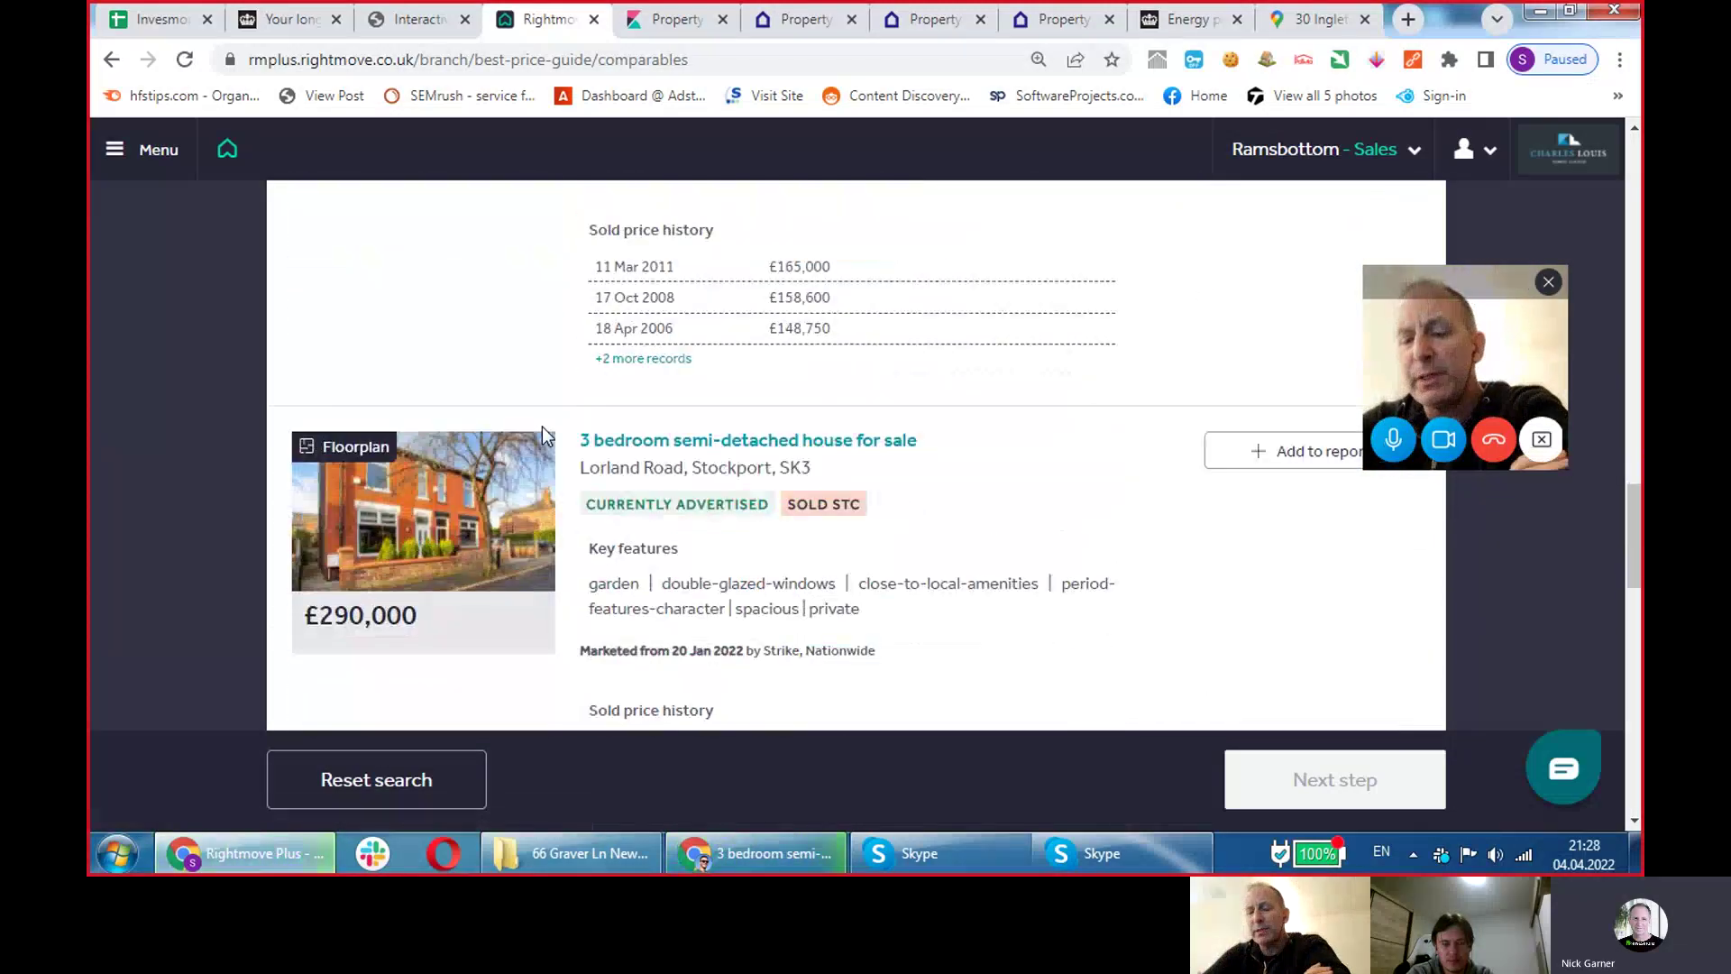
Open the Windows Calculator.
left_click(127, 847)
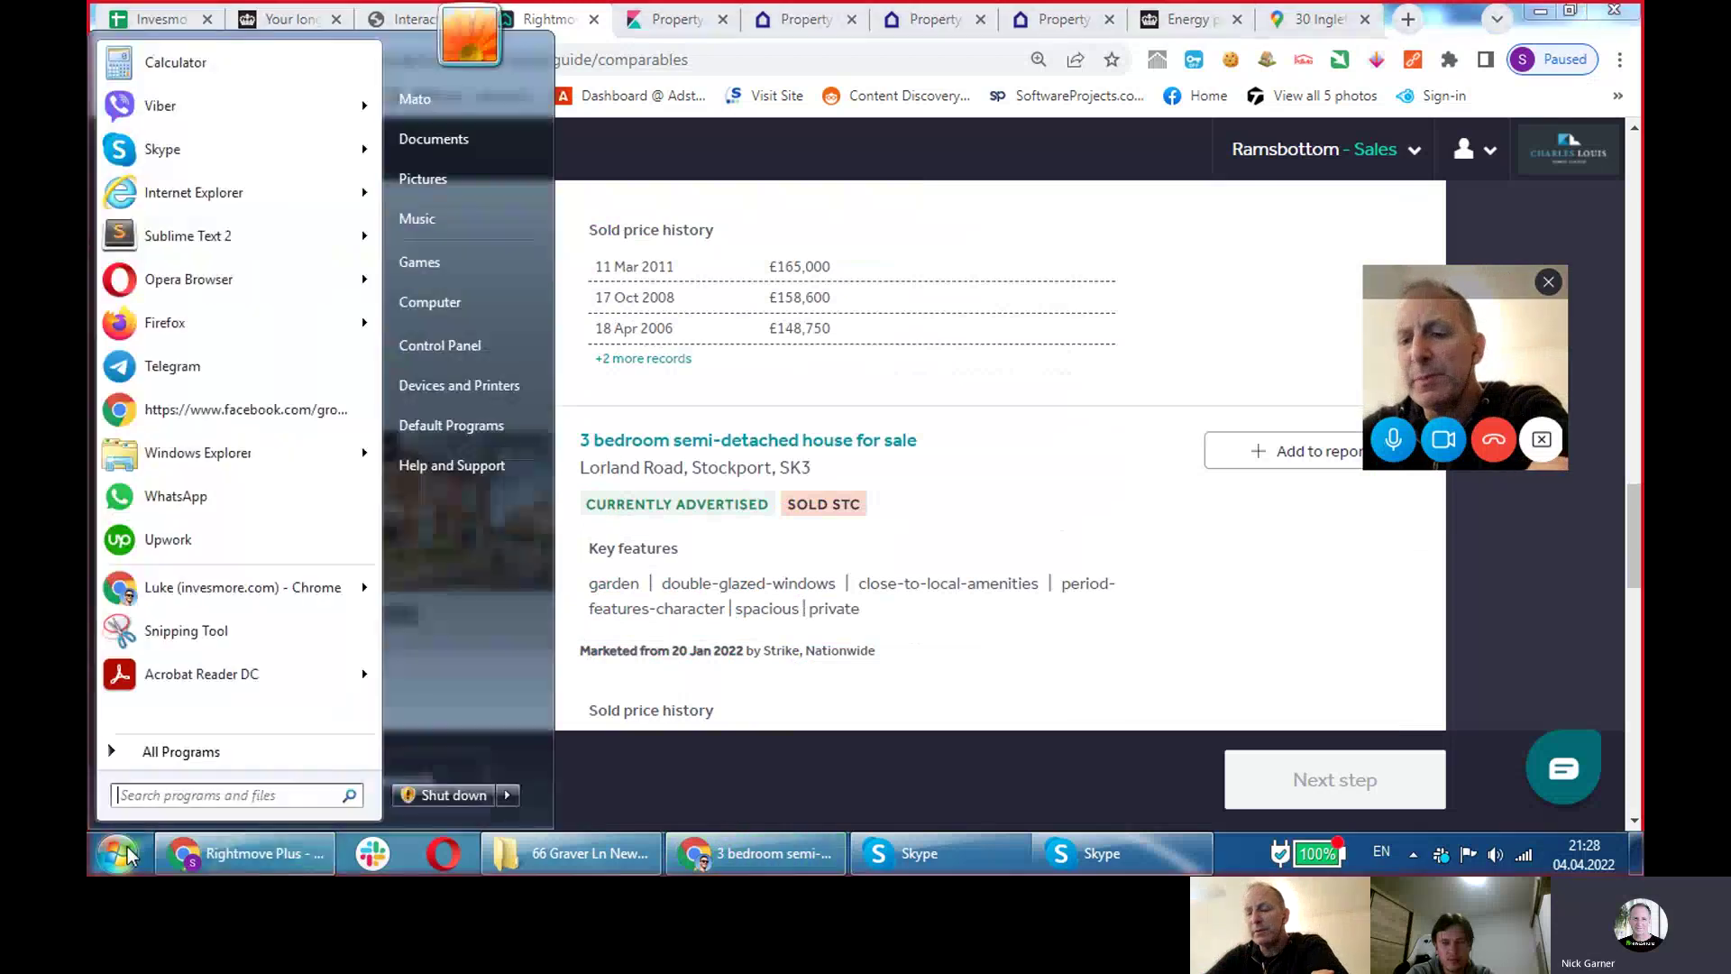
type("ca")
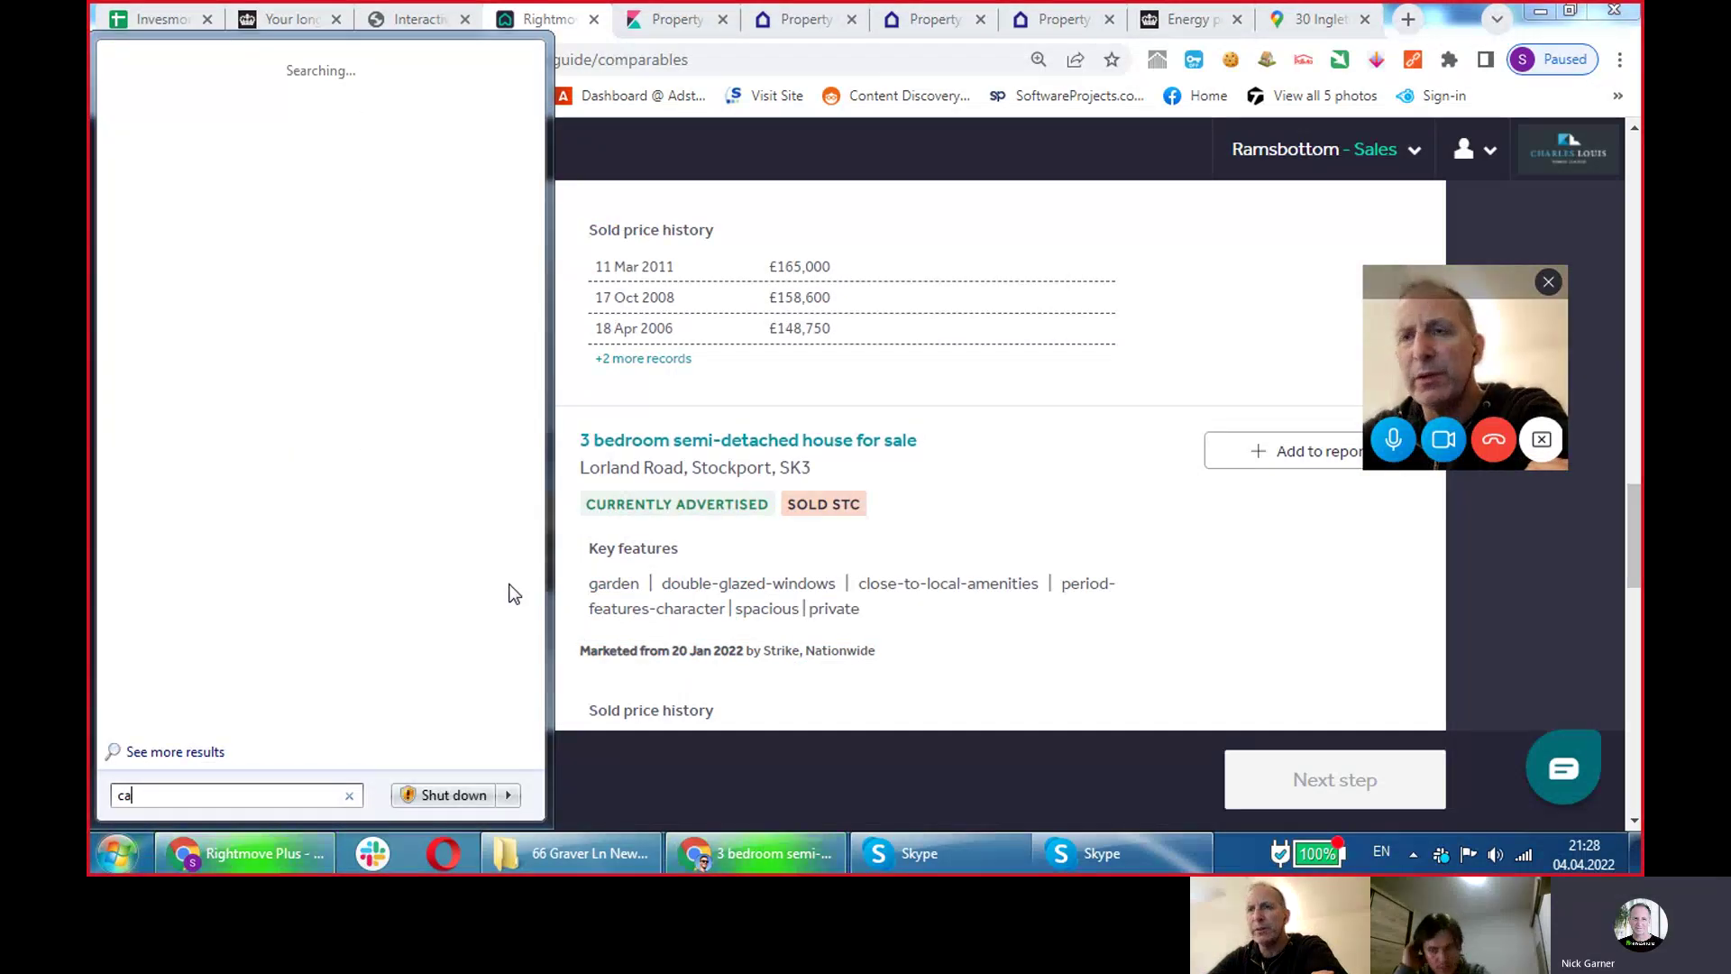
key("Return")
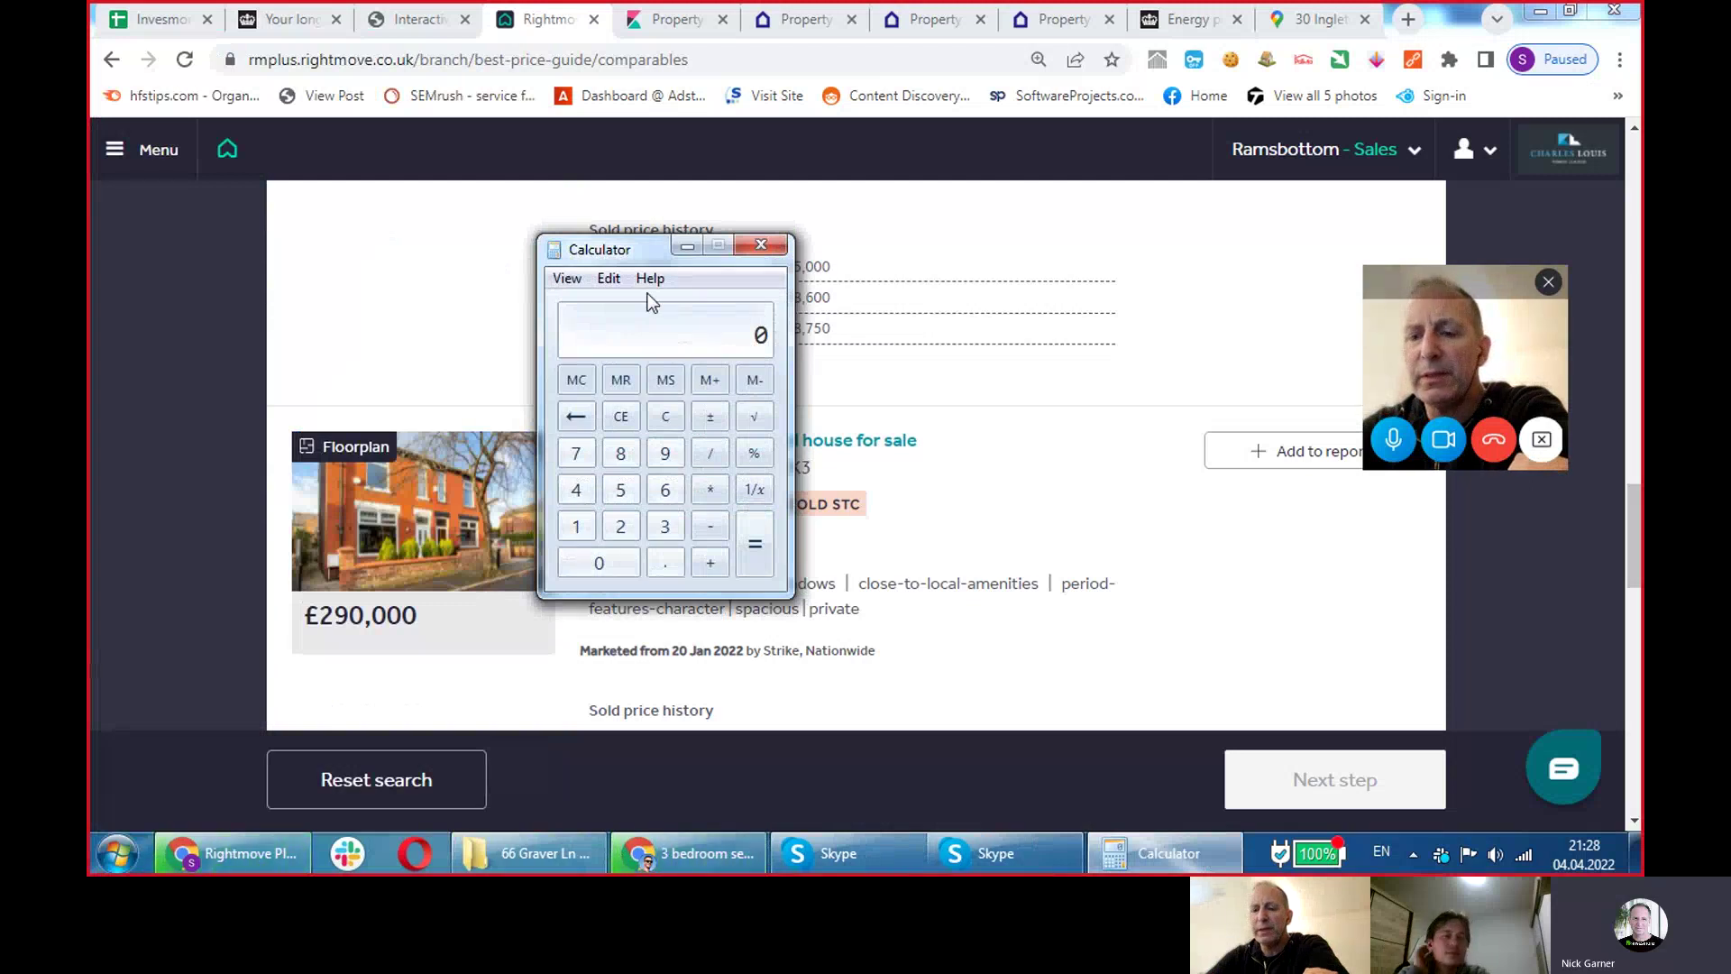
Return to the Best Price Guide and examine the third page of sale comparables for asking and past sold prices.
left_click(1268, 606)
scroll(1267, 606, "down", 6)
scroll(1285, 600, "down", 10)
left_click(1345, 671)
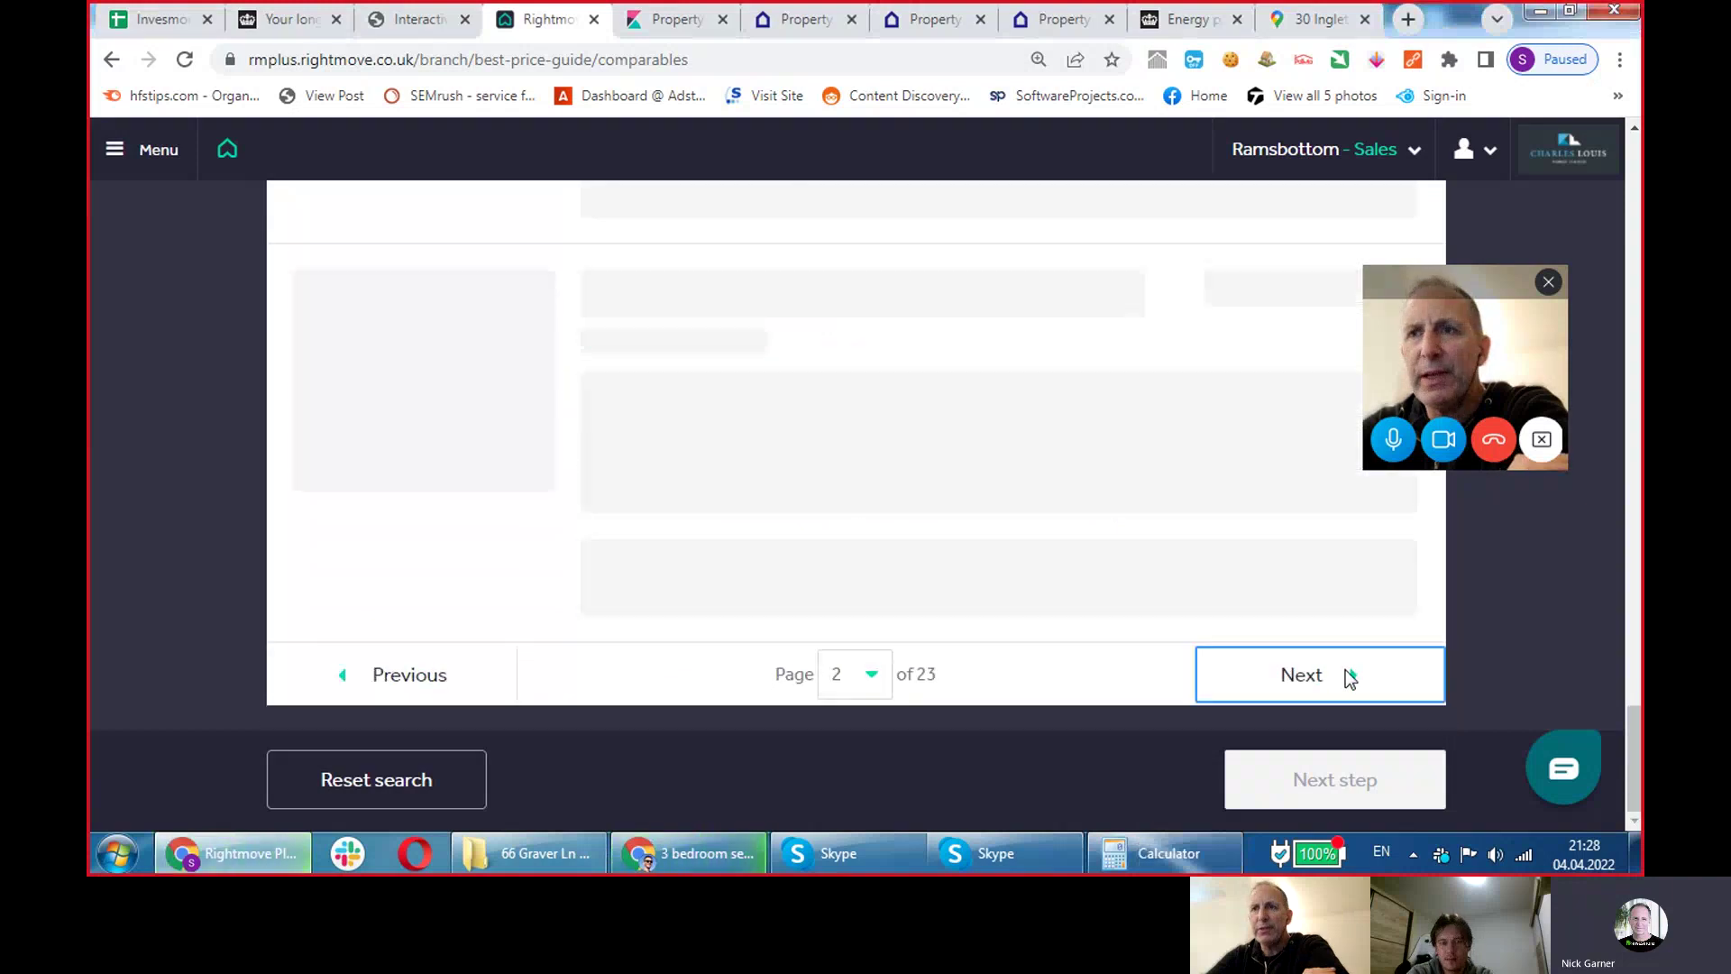
scroll(1121, 641, "up", 6)
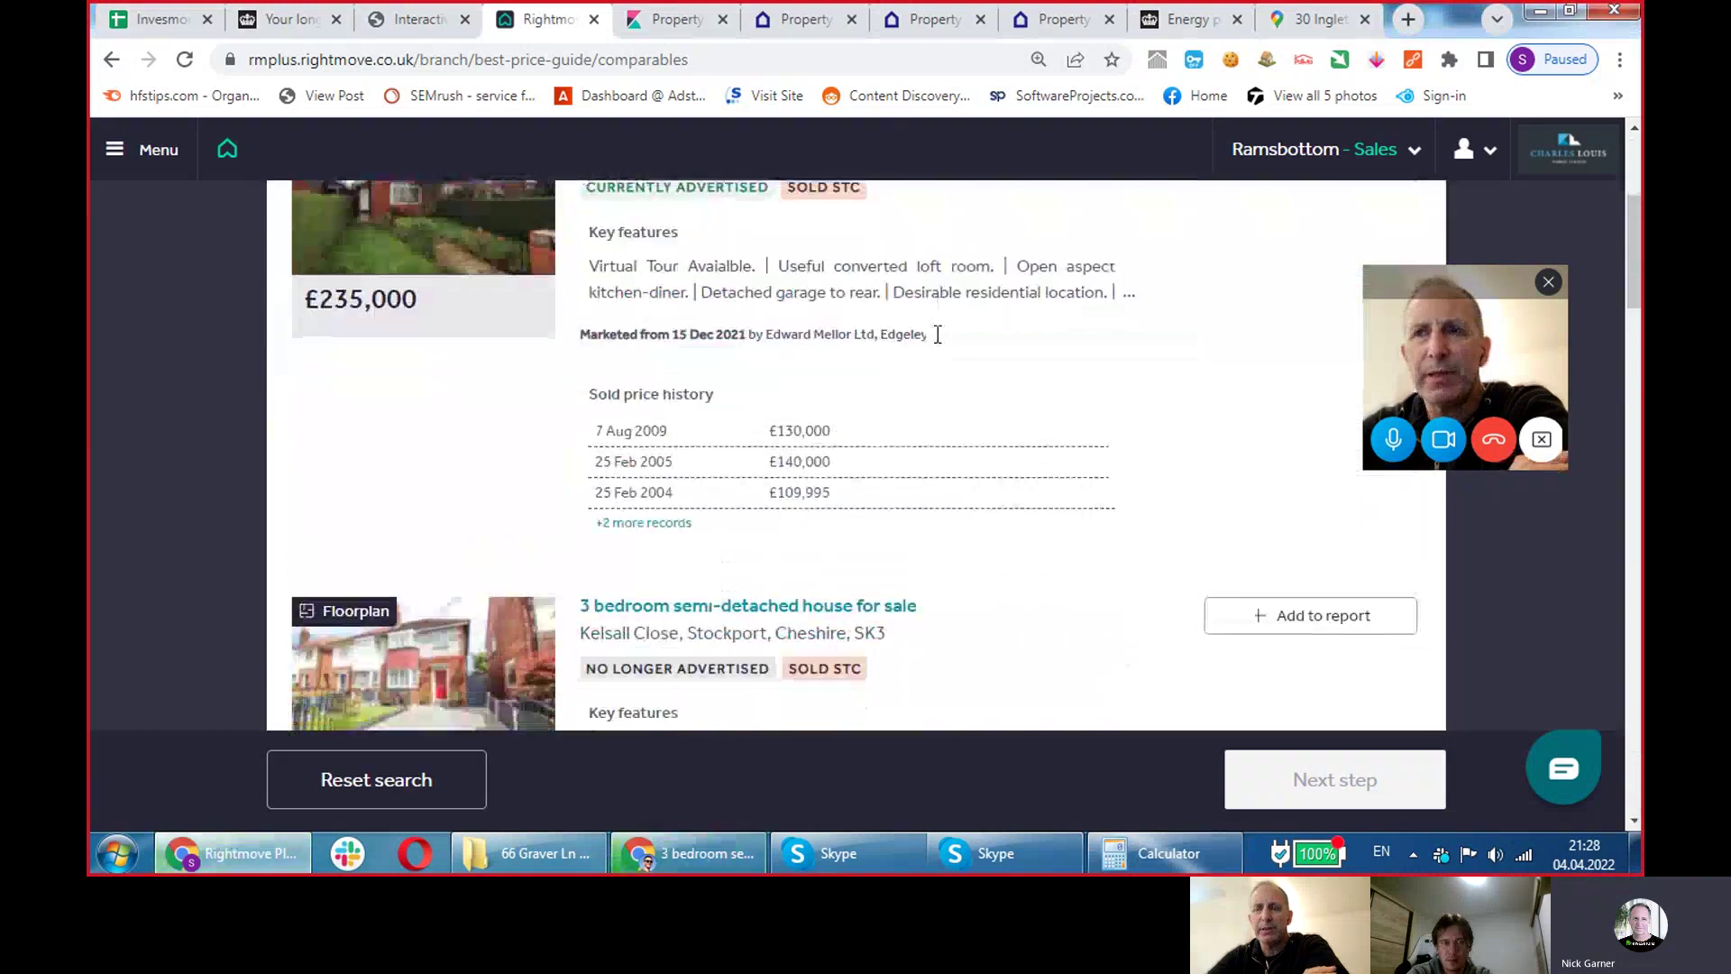
scroll(937, 334, "down", 4)
scroll(938, 339, "down", 8)
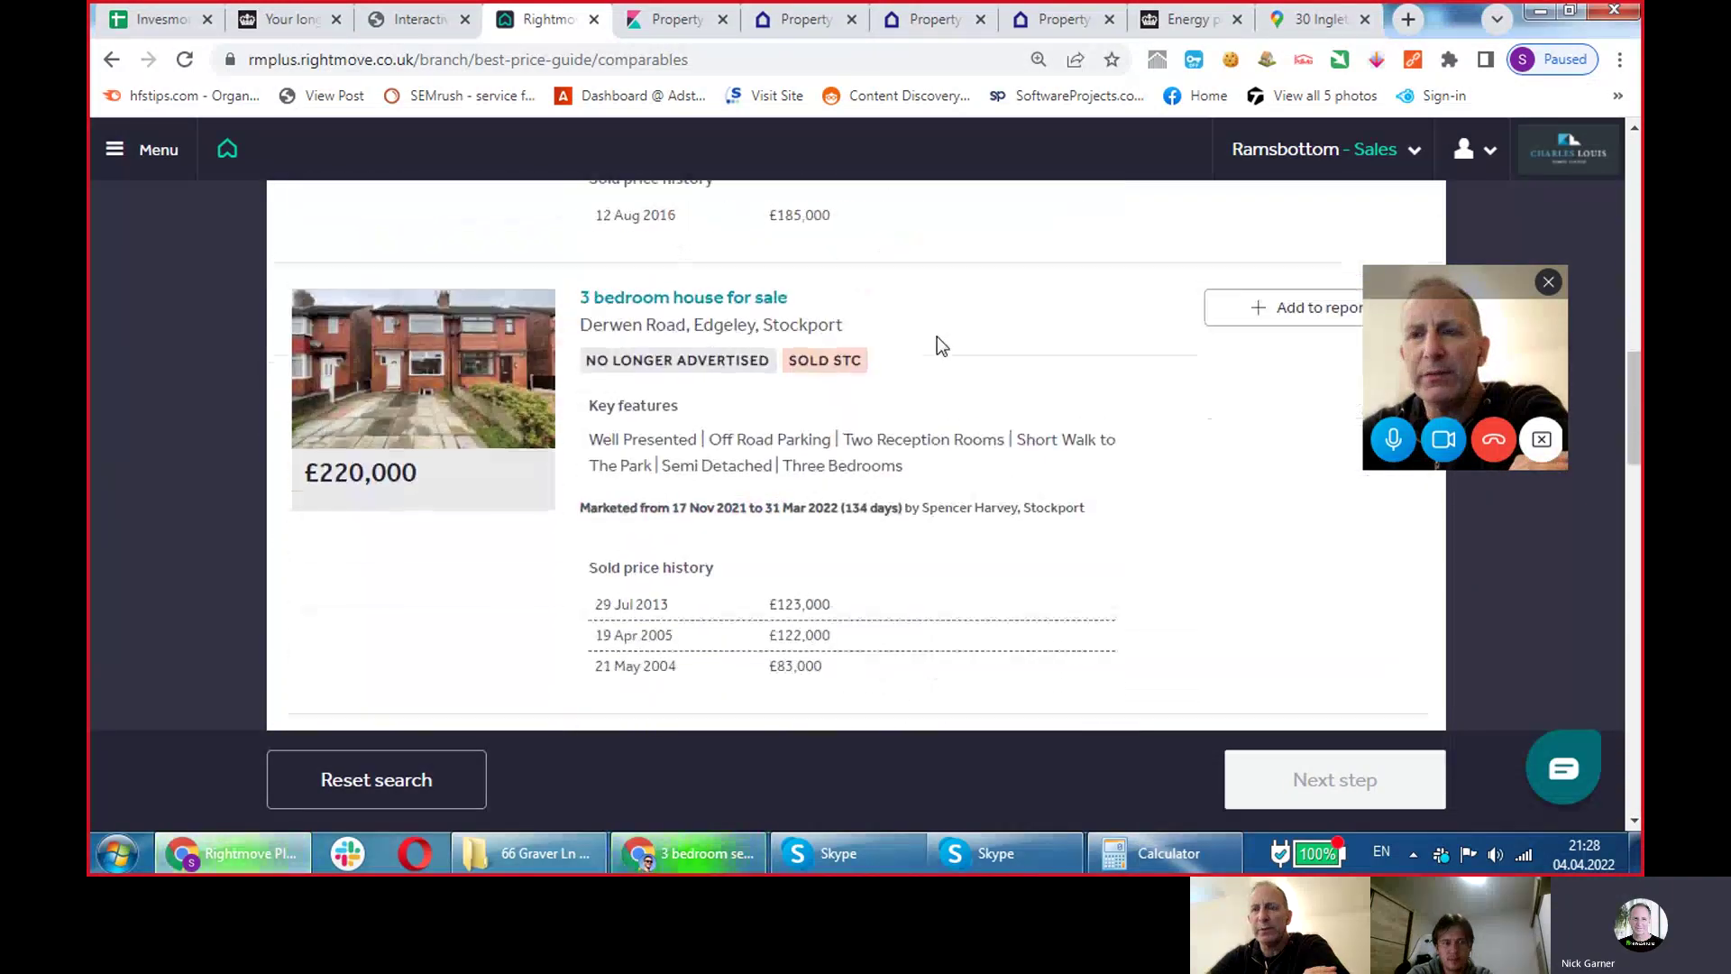
scroll(938, 337, "down", 10)
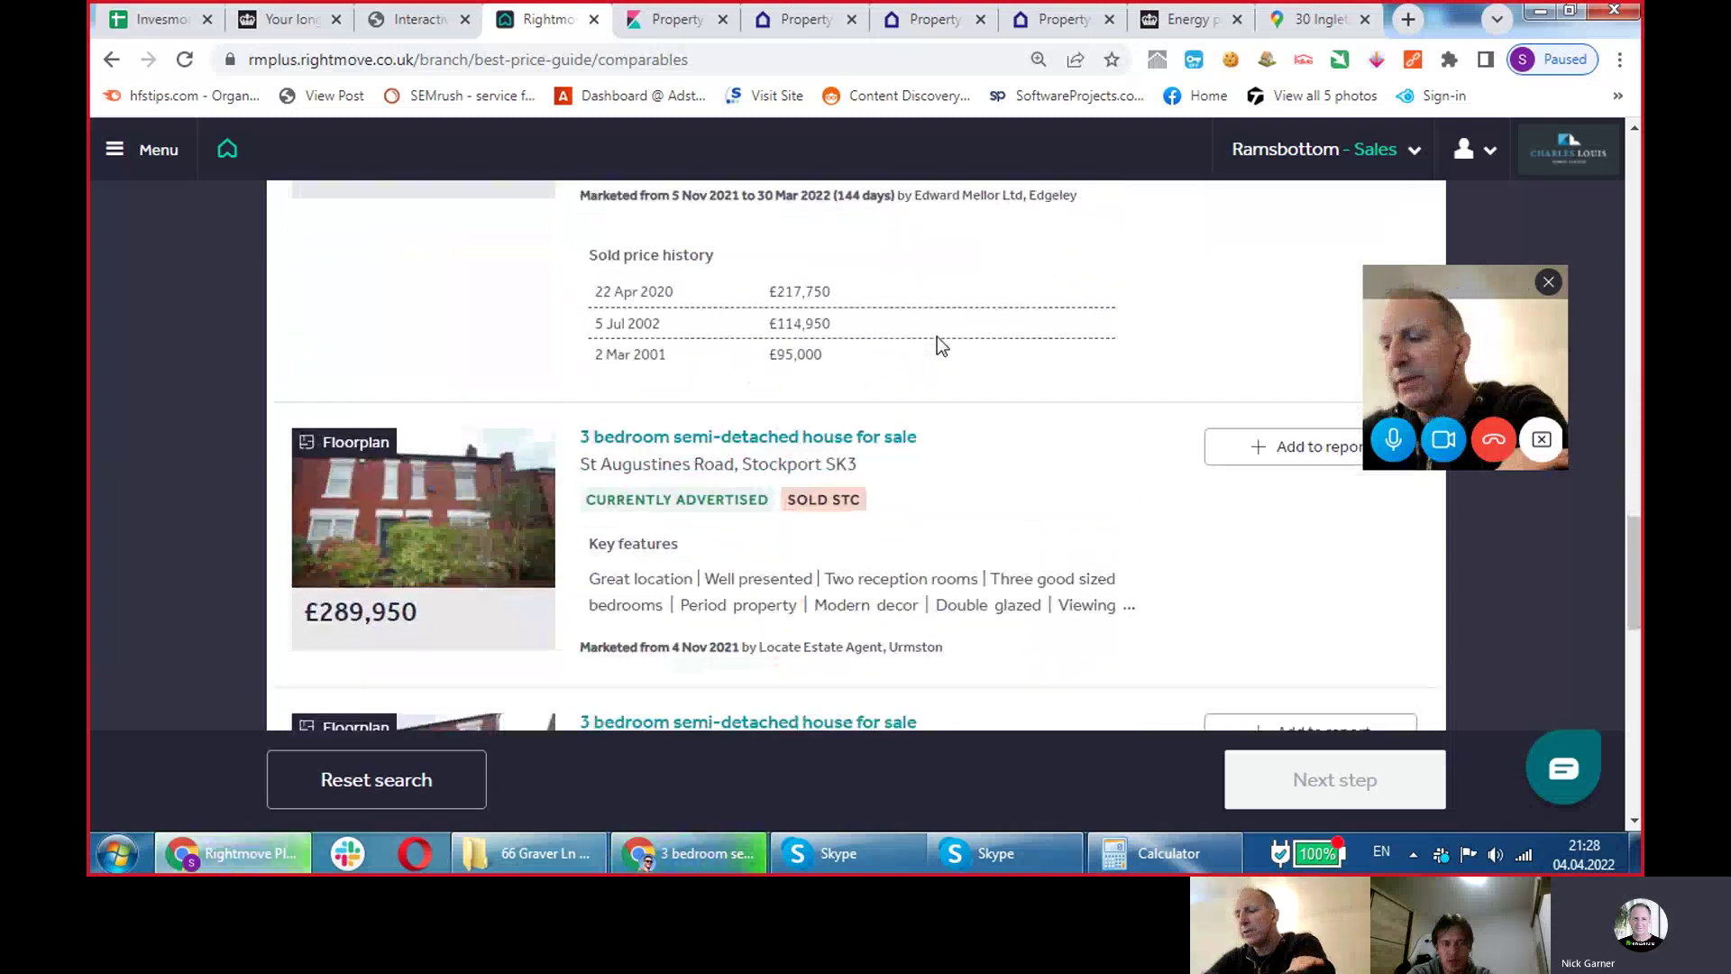
scroll(1127, 360, "up", 3)
scroll(1295, 404, "up", 10)
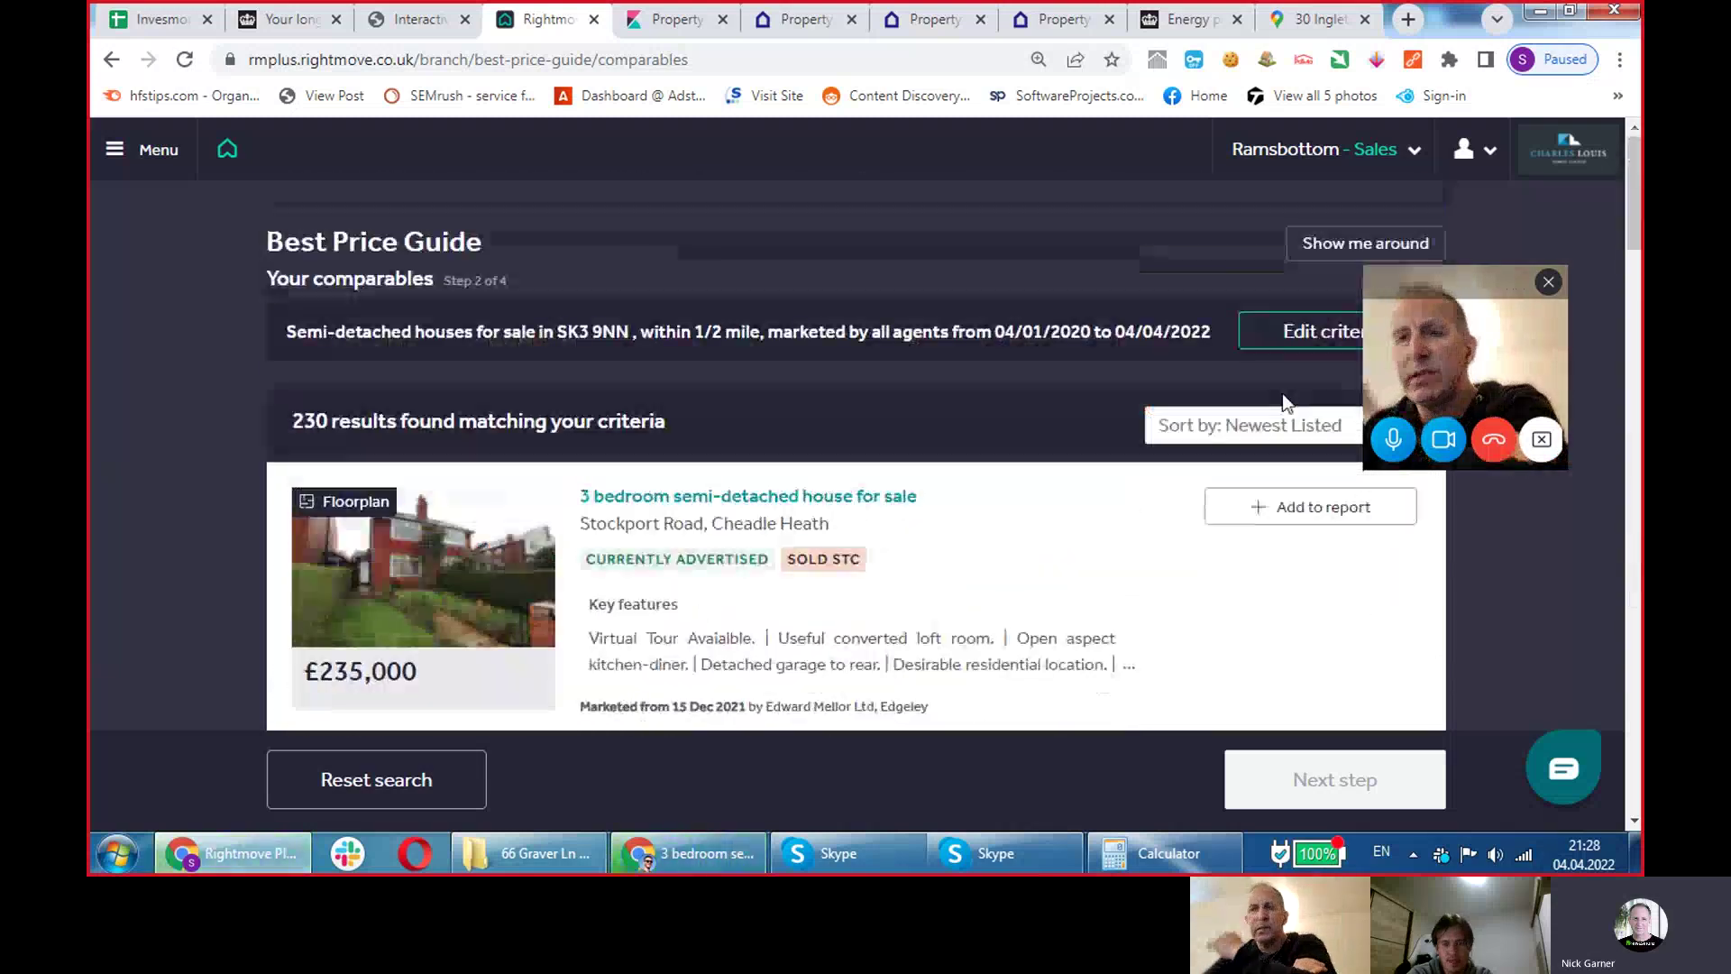
Narrow the sale comparables search radius to within 0.25 mile and rerun the search.
left_click(1300, 347)
left_click(744, 490)
left_click(648, 575)
scroll(1148, 726, "down", 5)
scroll(1140, 766, "down", 2)
left_click(1143, 758)
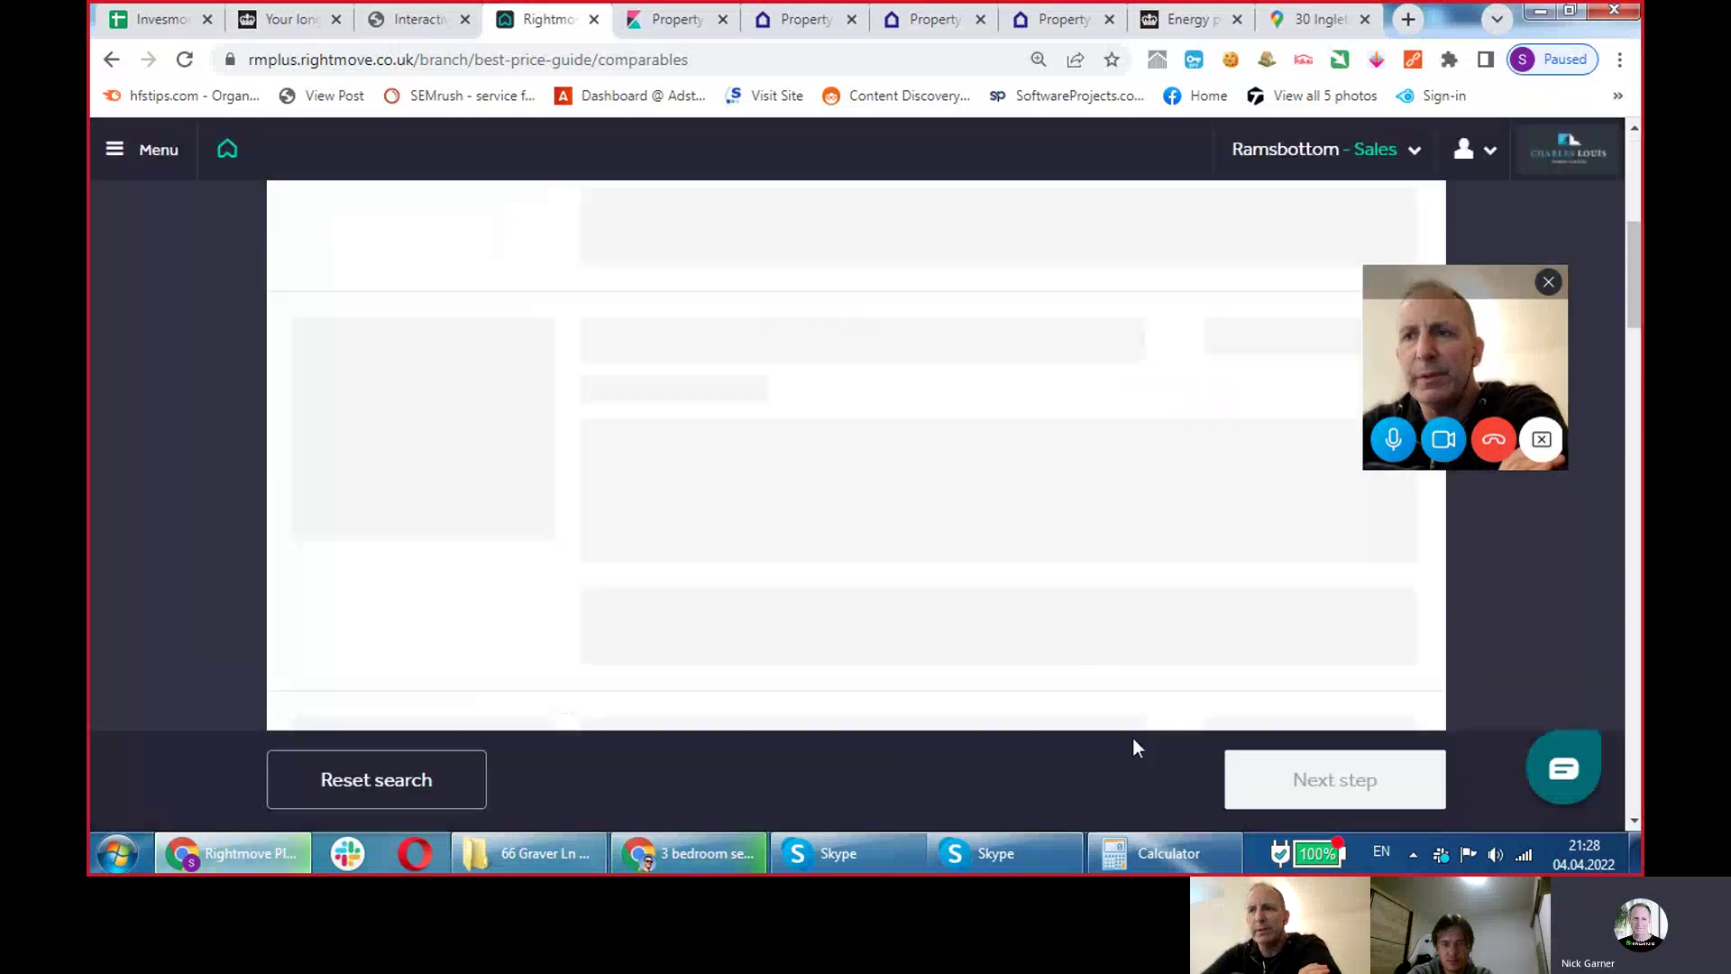
Review the asking prices and sold histories of the sale comparables within 0.25 mile, continuing to the second results page.
scroll(908, 426, "down", 9)
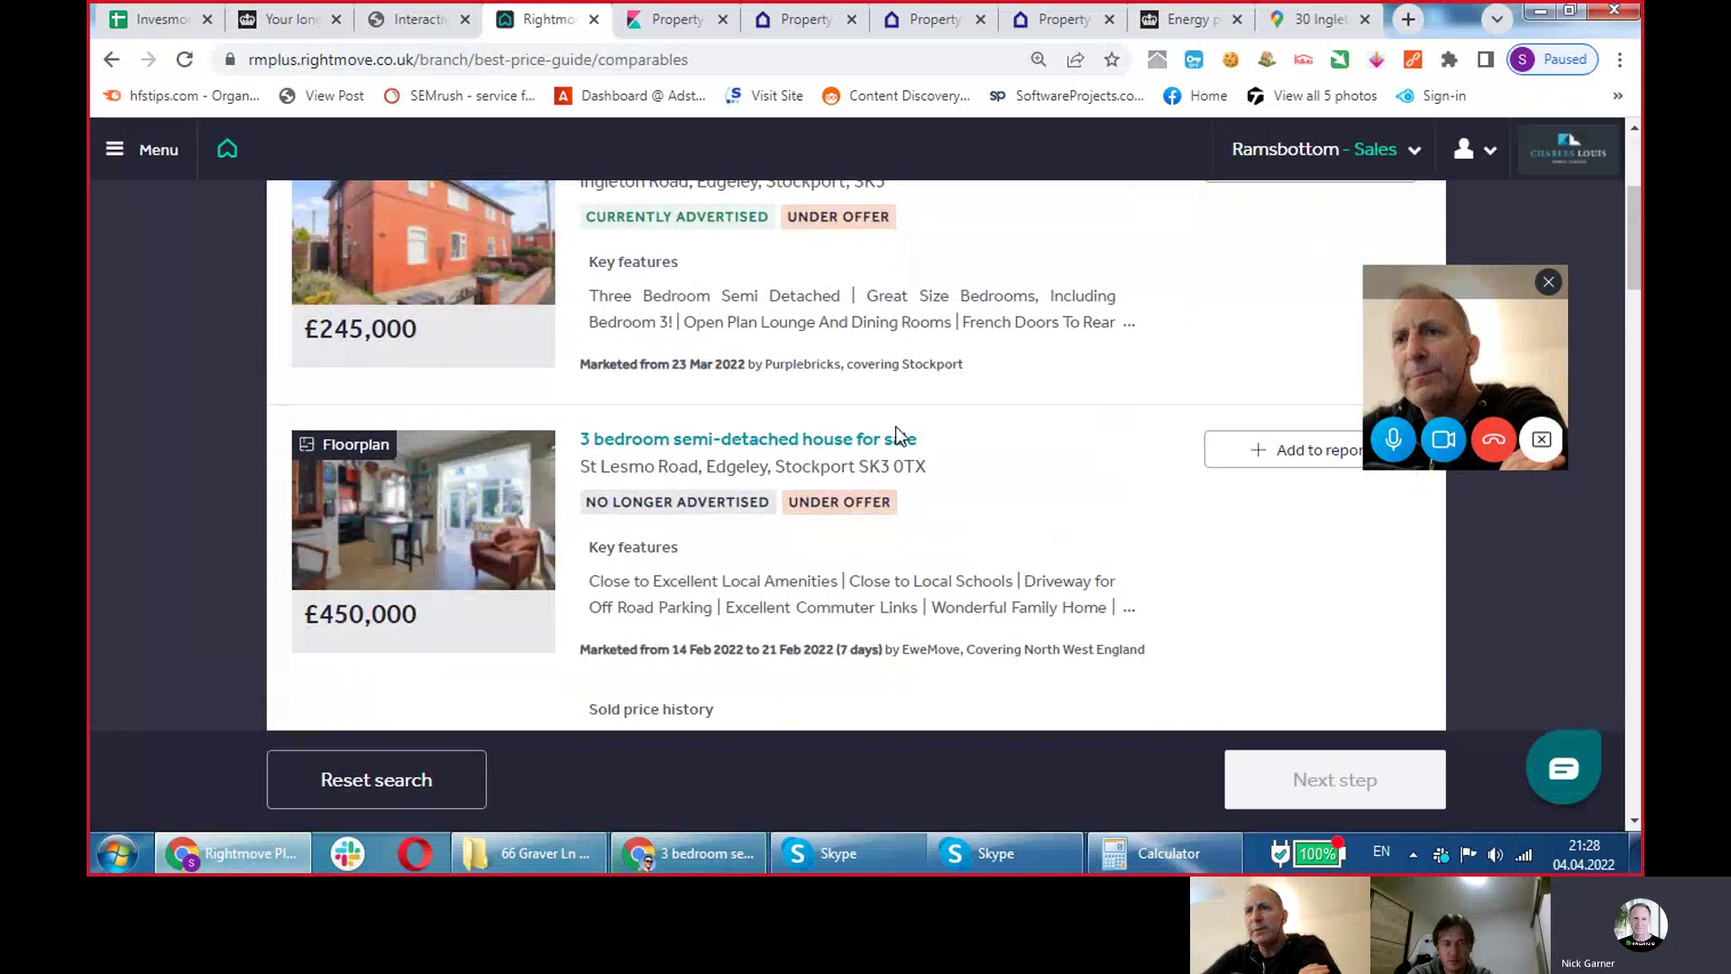
scroll(929, 390, "down", 7)
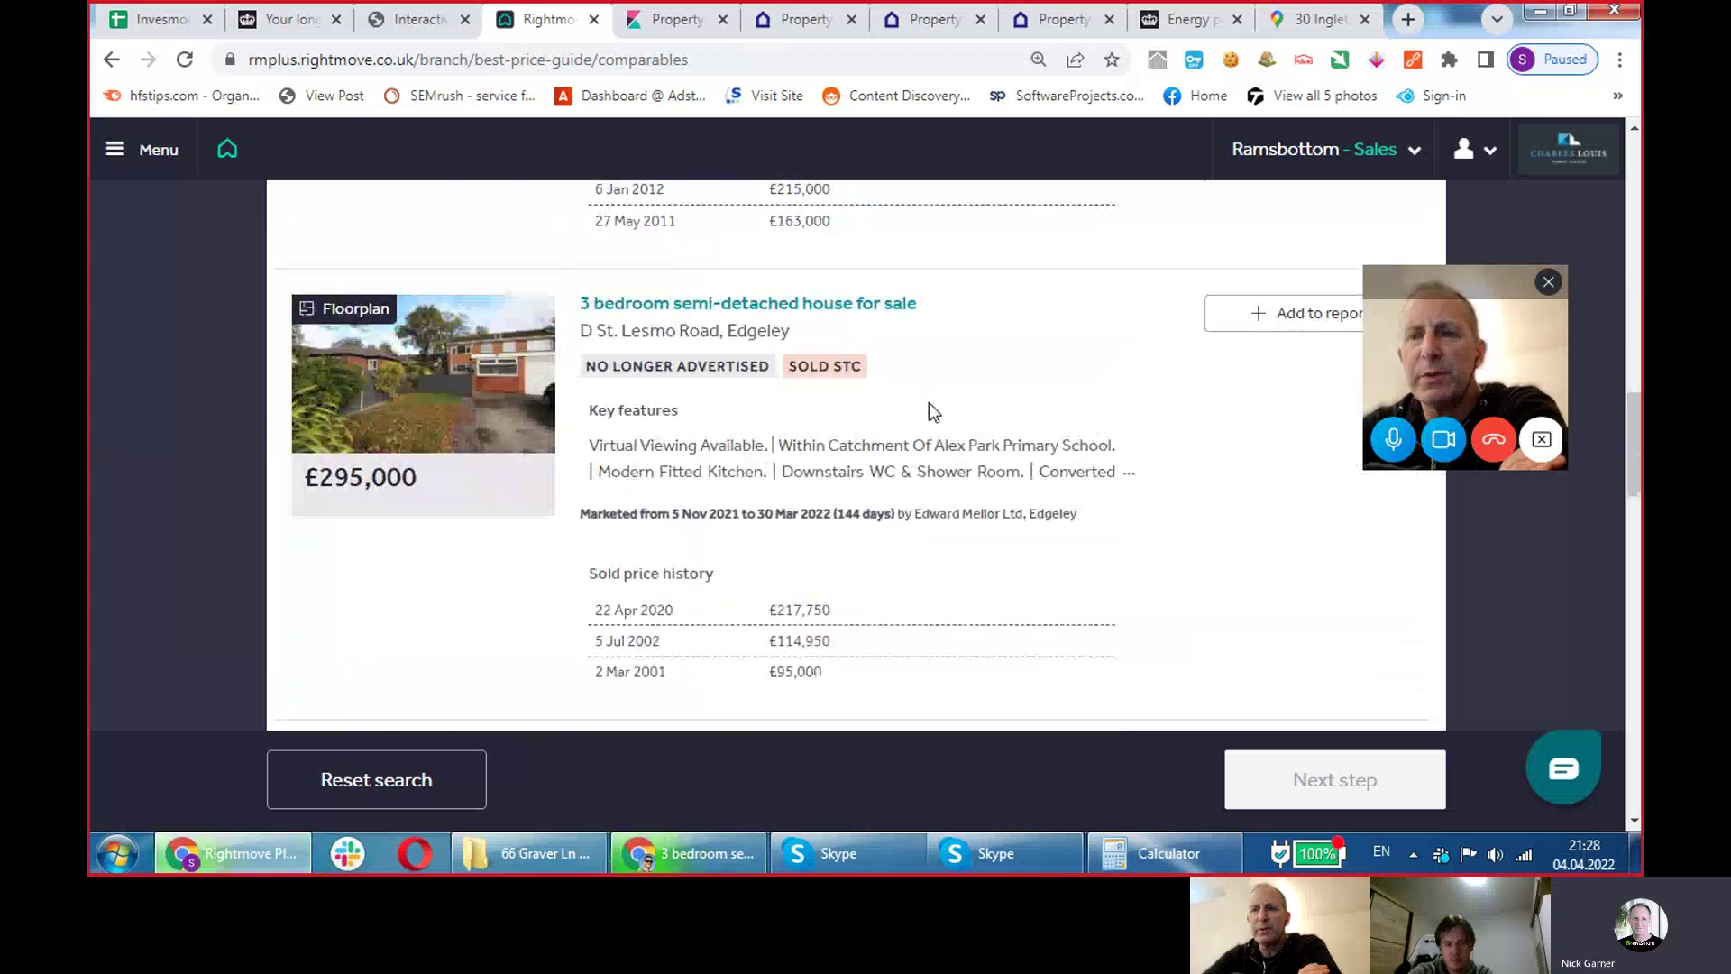
scroll(929, 351, "down", 11)
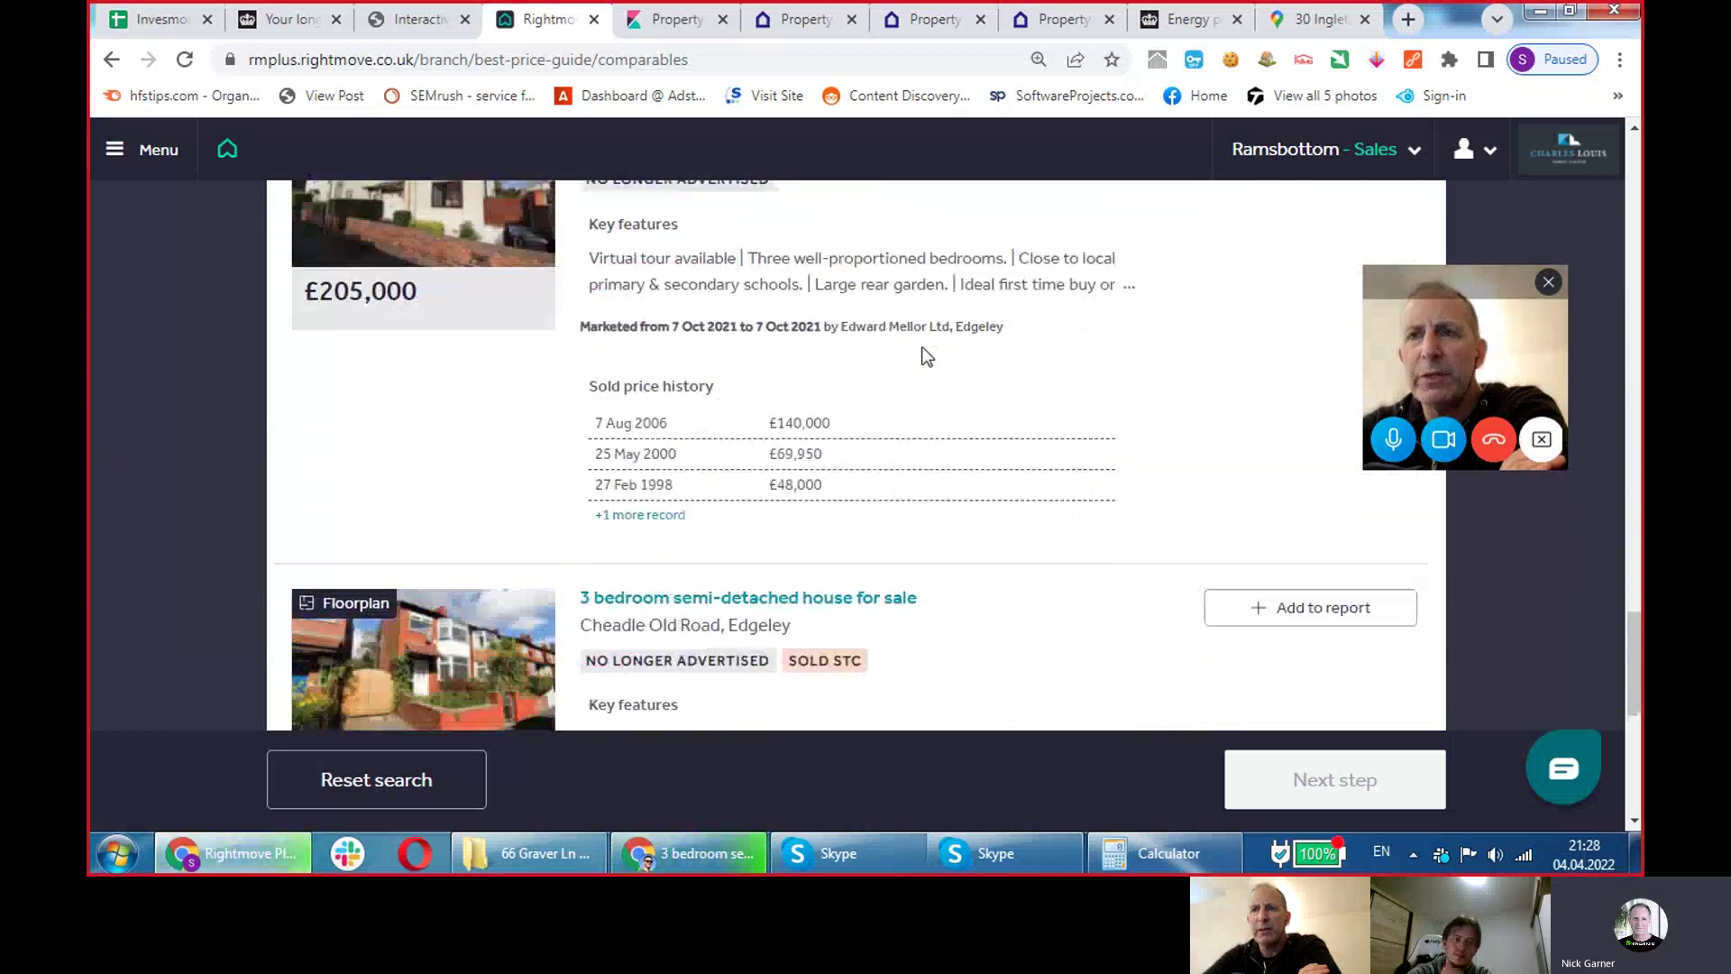
scroll(919, 356, "up", 3)
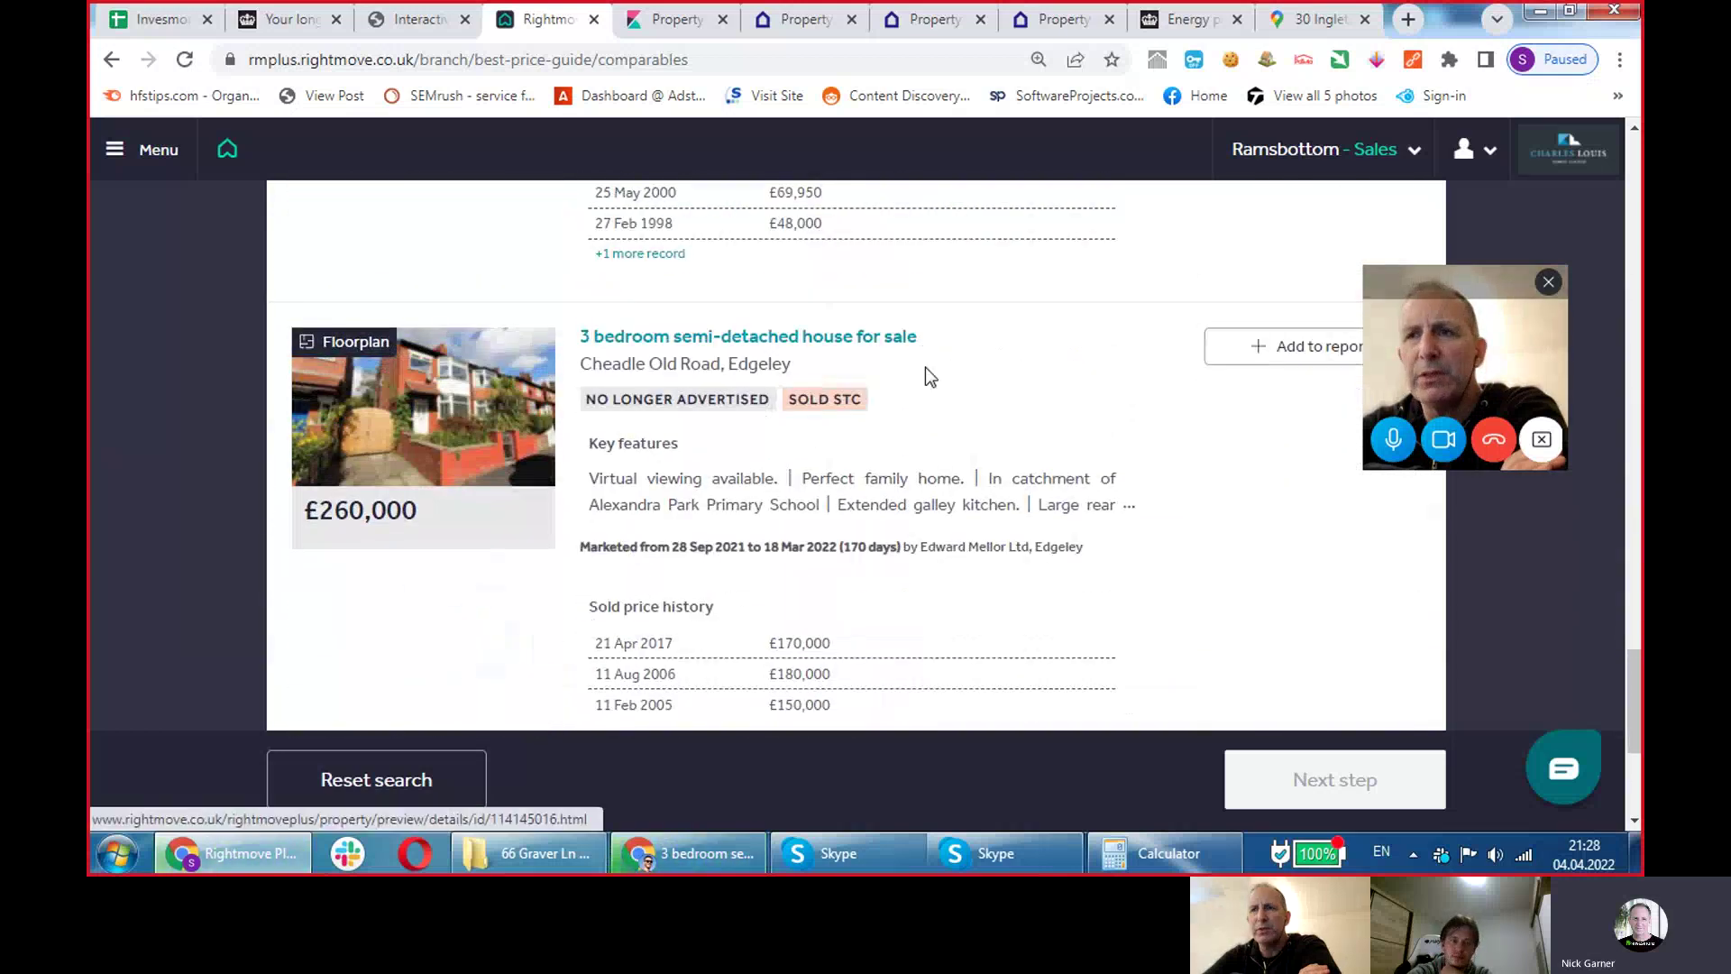
scroll(944, 393, "down", 5)
scroll(945, 394, "down", 1)
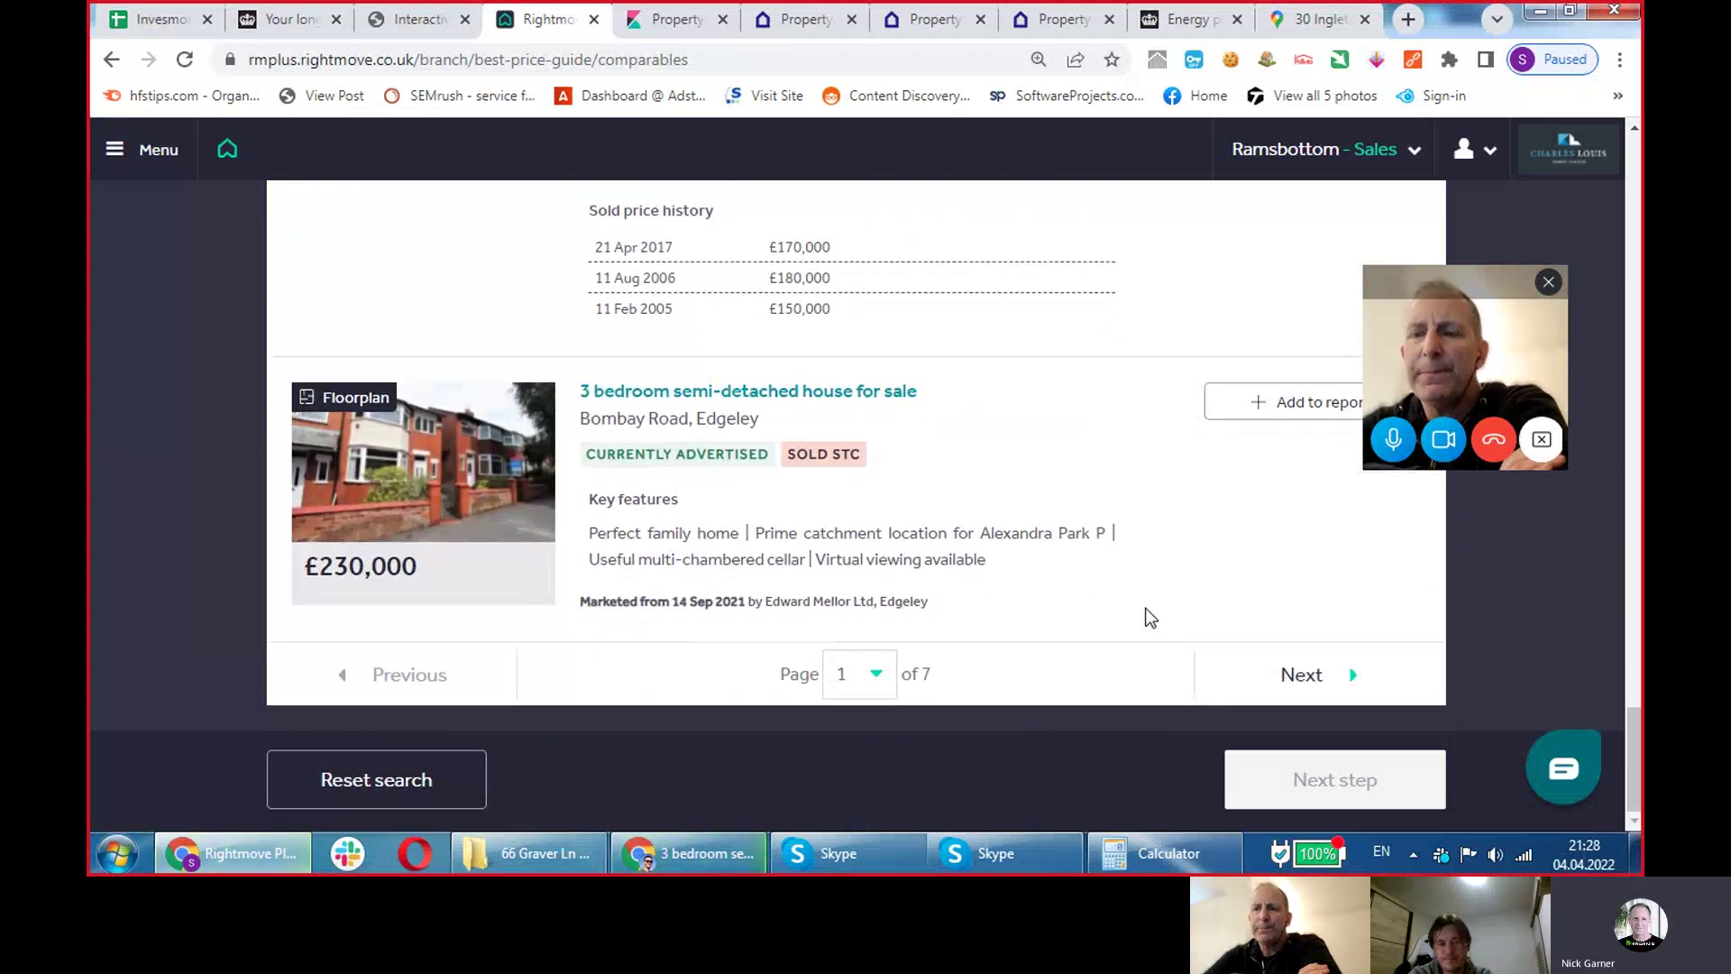
left_click(1347, 680)
scroll(1351, 692, "up", 10)
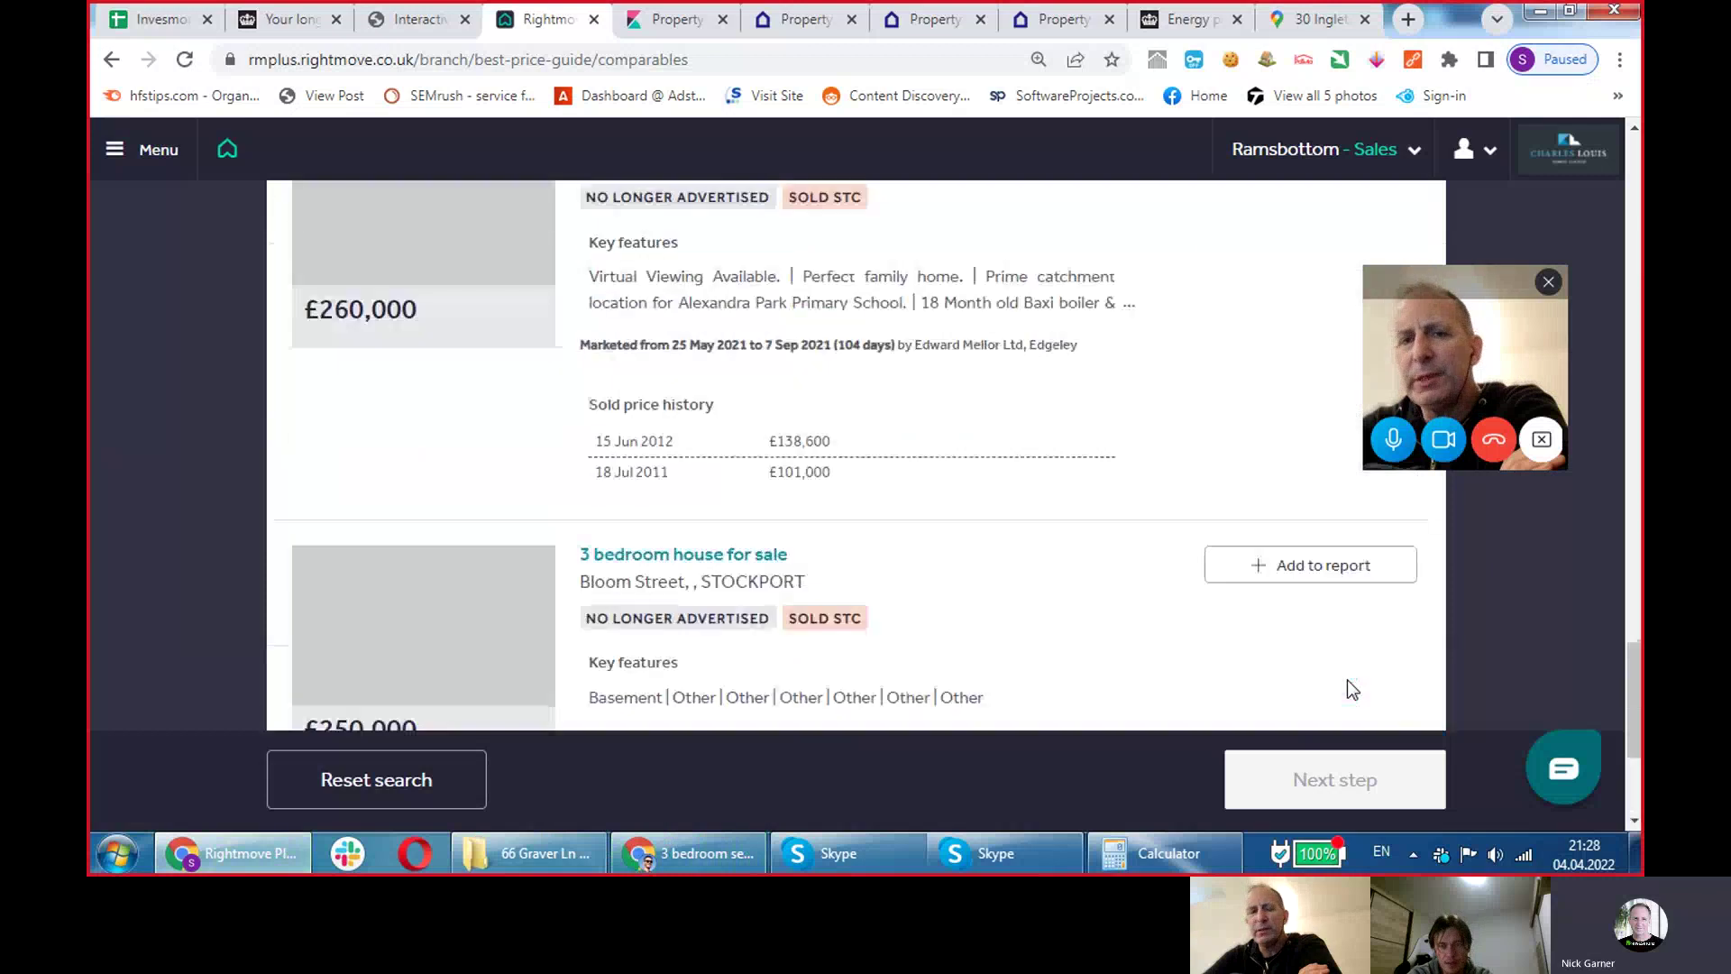
scroll(1351, 692, "up", 6)
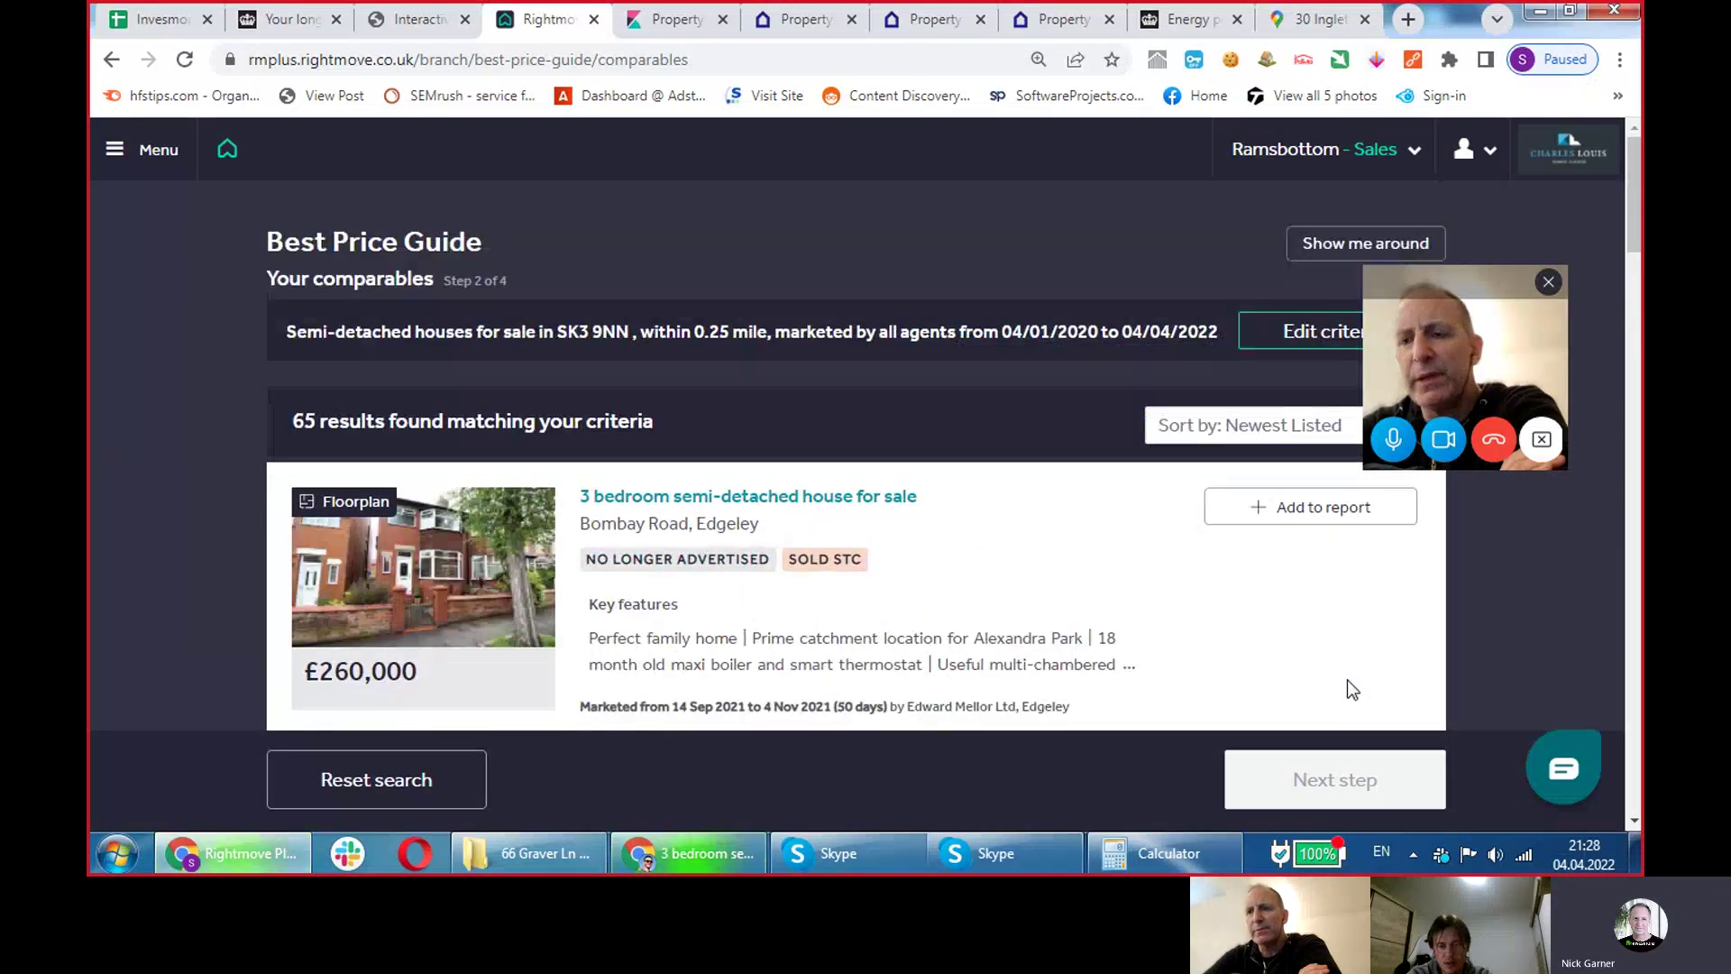
Bring Calculator back up and multiply the monthly rent of 1100 by 12 to get the annual rent.
left_click(1145, 855)
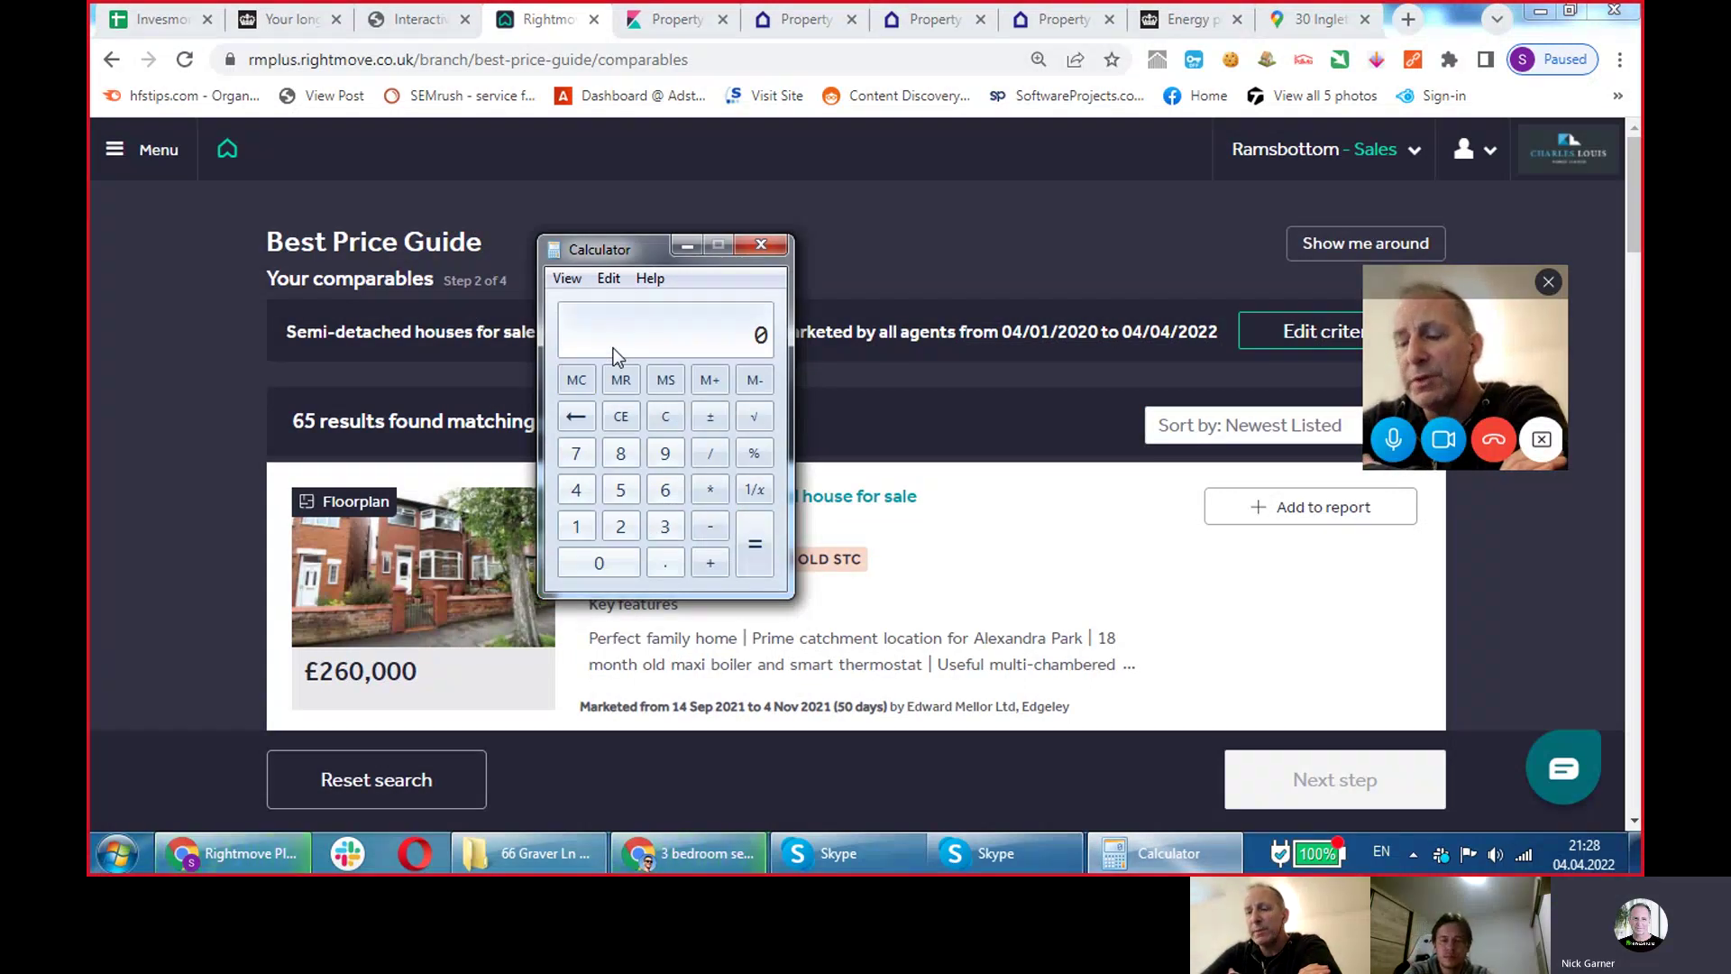
key("1")
key("asterisk")
key("1")
key("2")
key("slash")
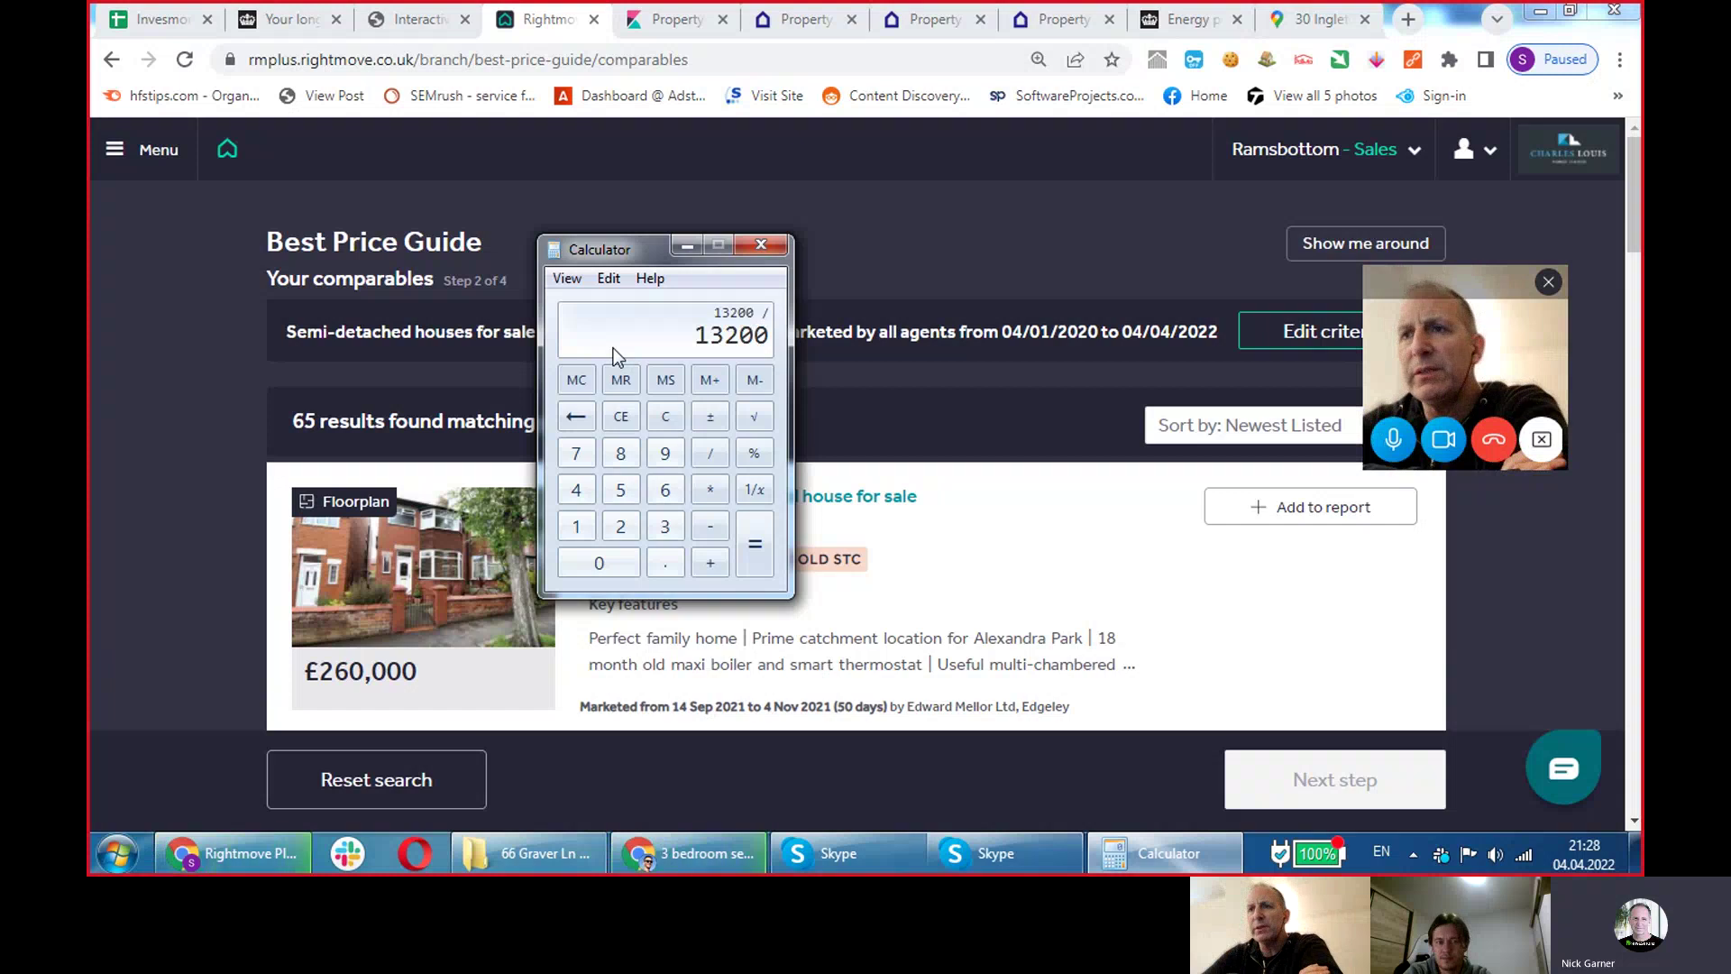
Divide the annual rent (1100 × 12) by 2700 to get the percentage yield, clear the result and close Calculator.
key("1")
key("1")
key("0")
key("0")
key("asterisk")
key("1")
key("2")
key("Return")
key("slash")
key("2")
key("7")
key("0")
key("0")
key("Return")
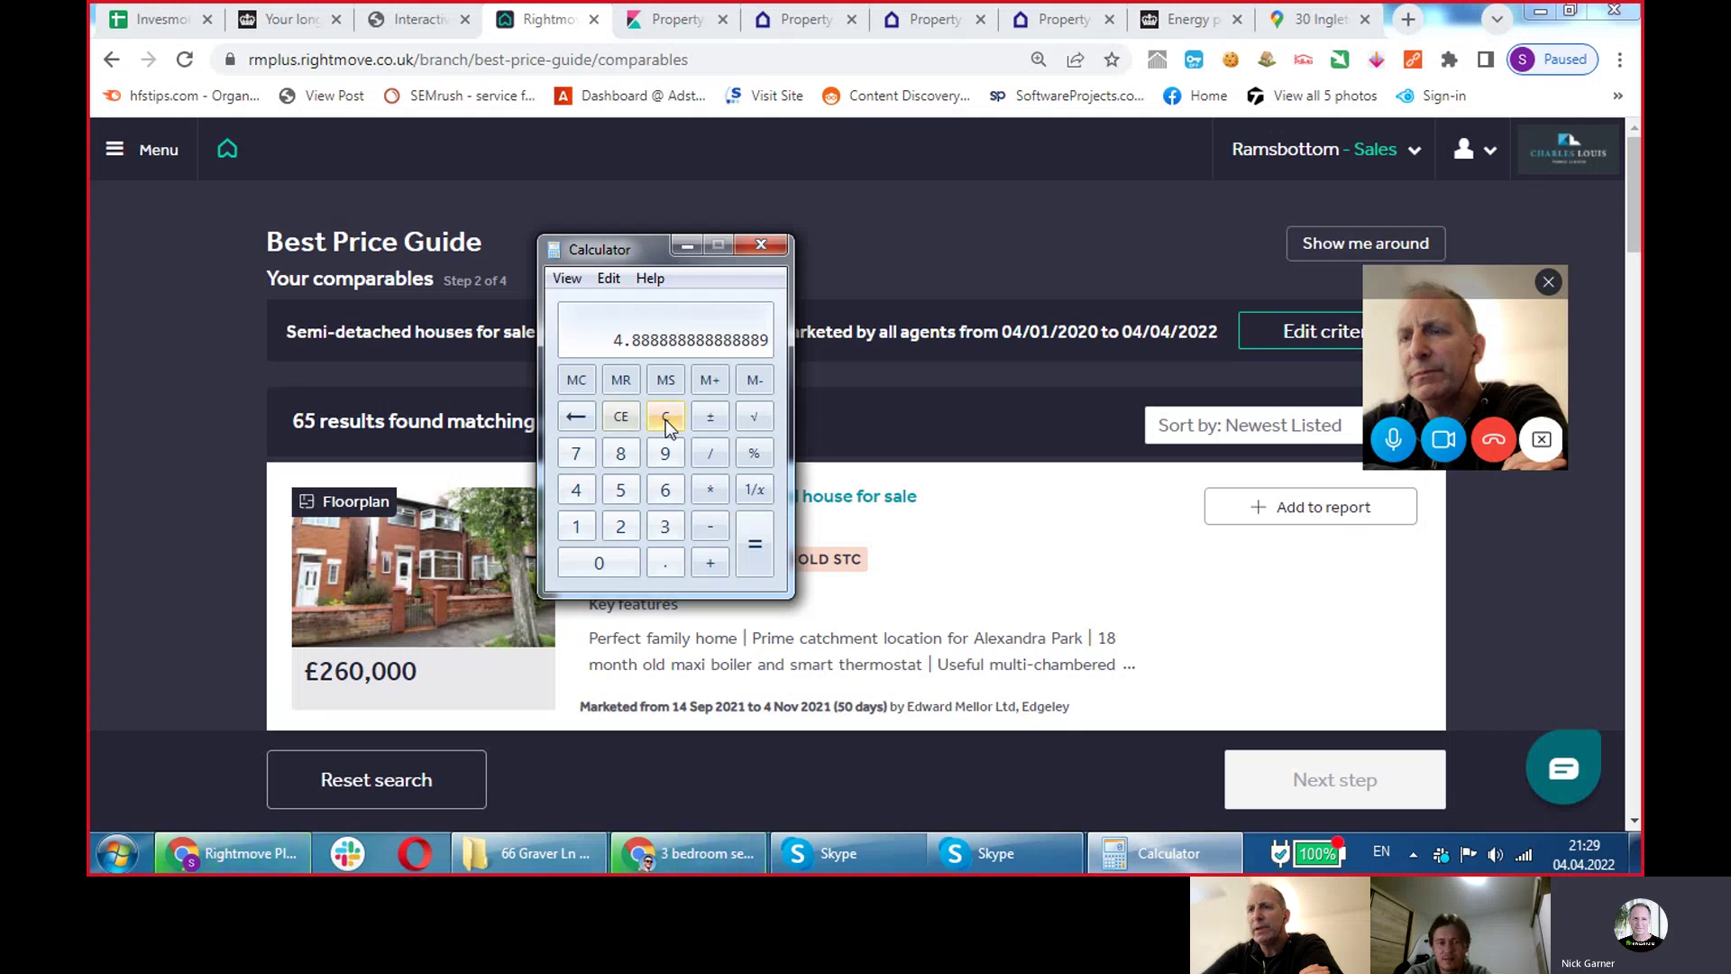
left_click(663, 419)
left_click(763, 245)
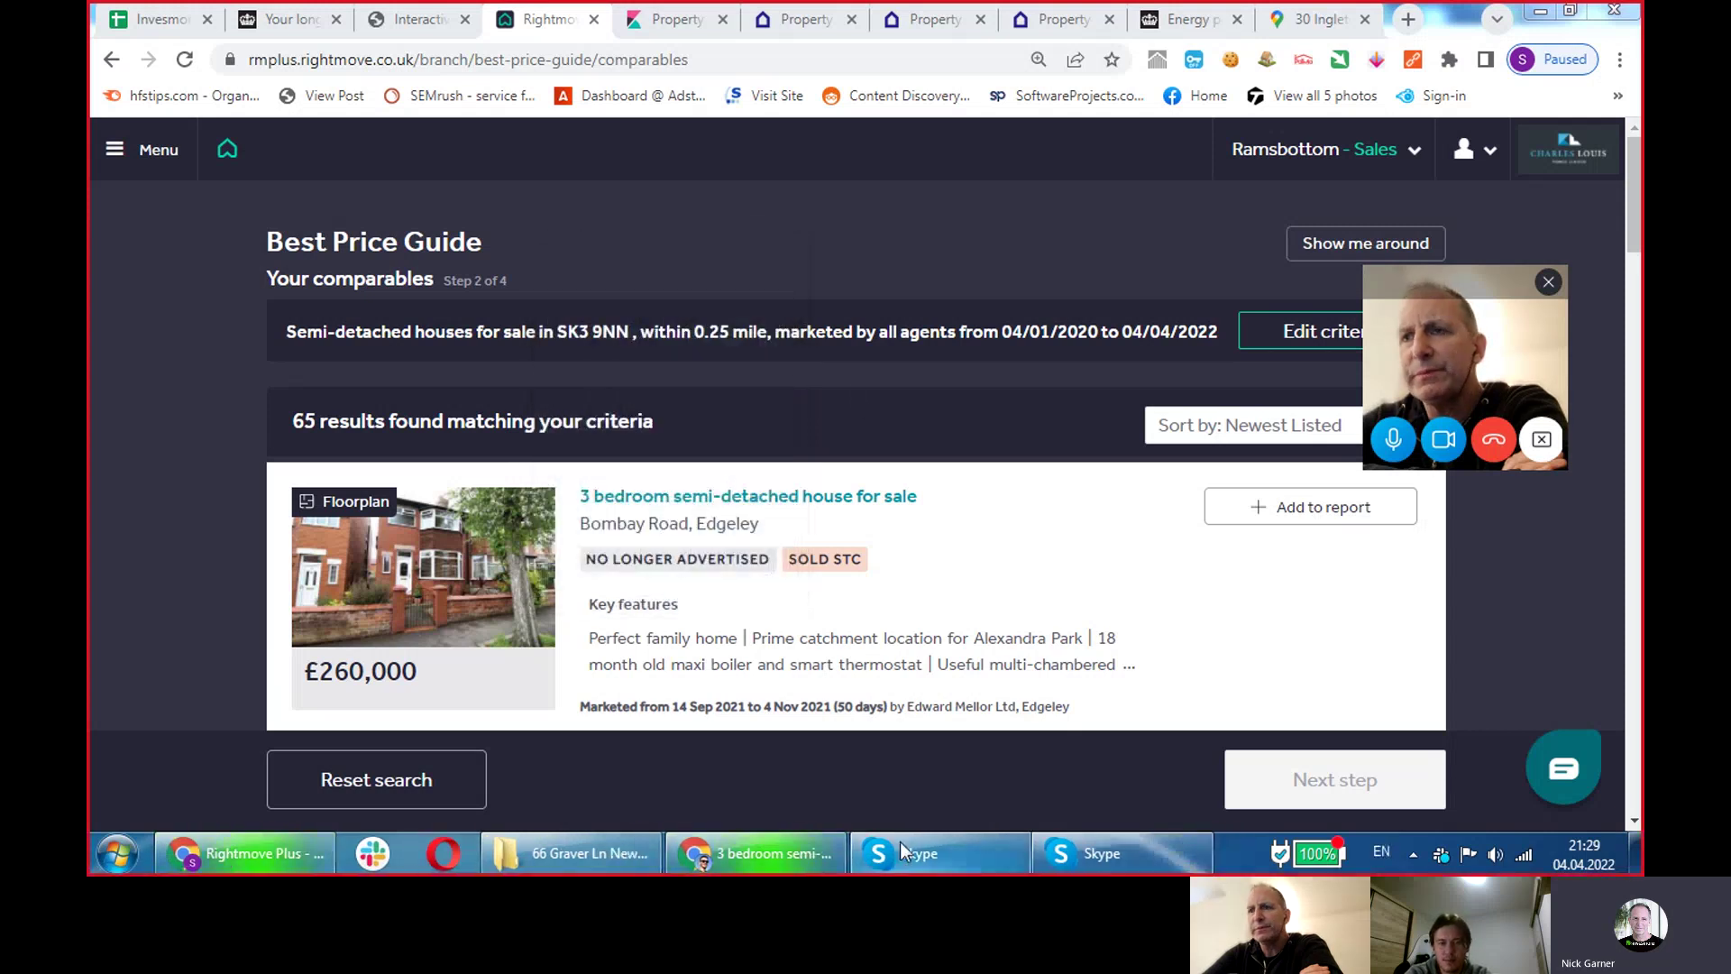
Open Calculator and place it over the sale comparables page.
left_click(115, 853)
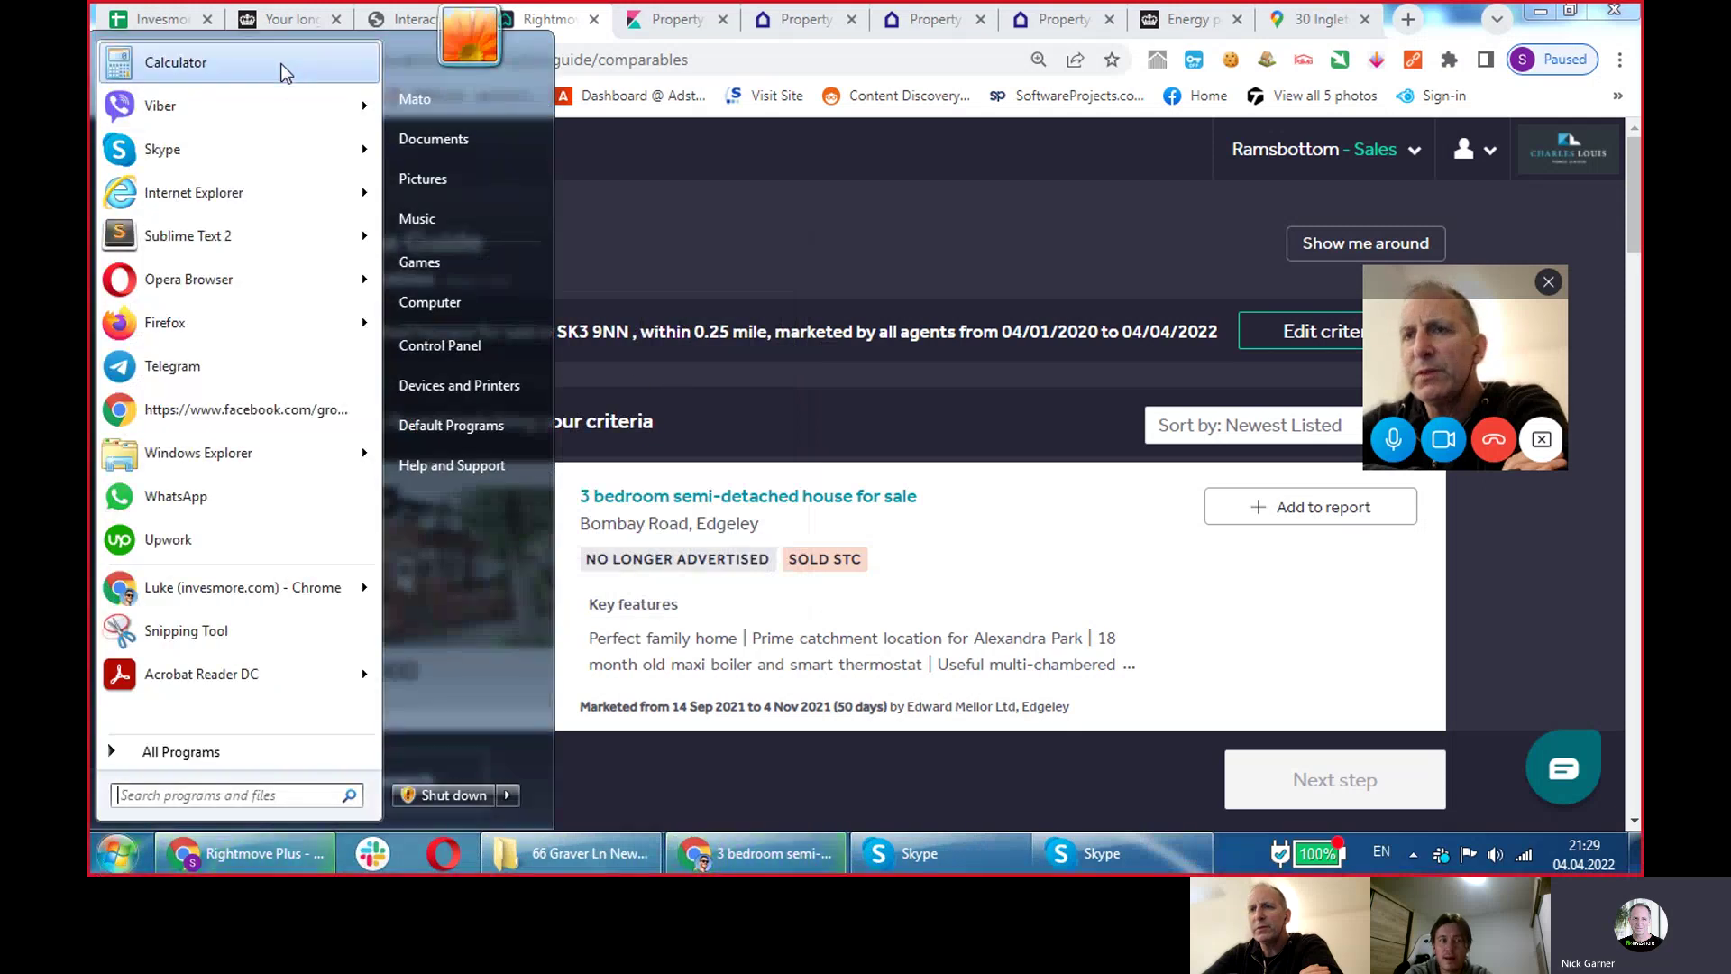
left_click(175, 62)
left_click_drag(622, 261, 741, 307)
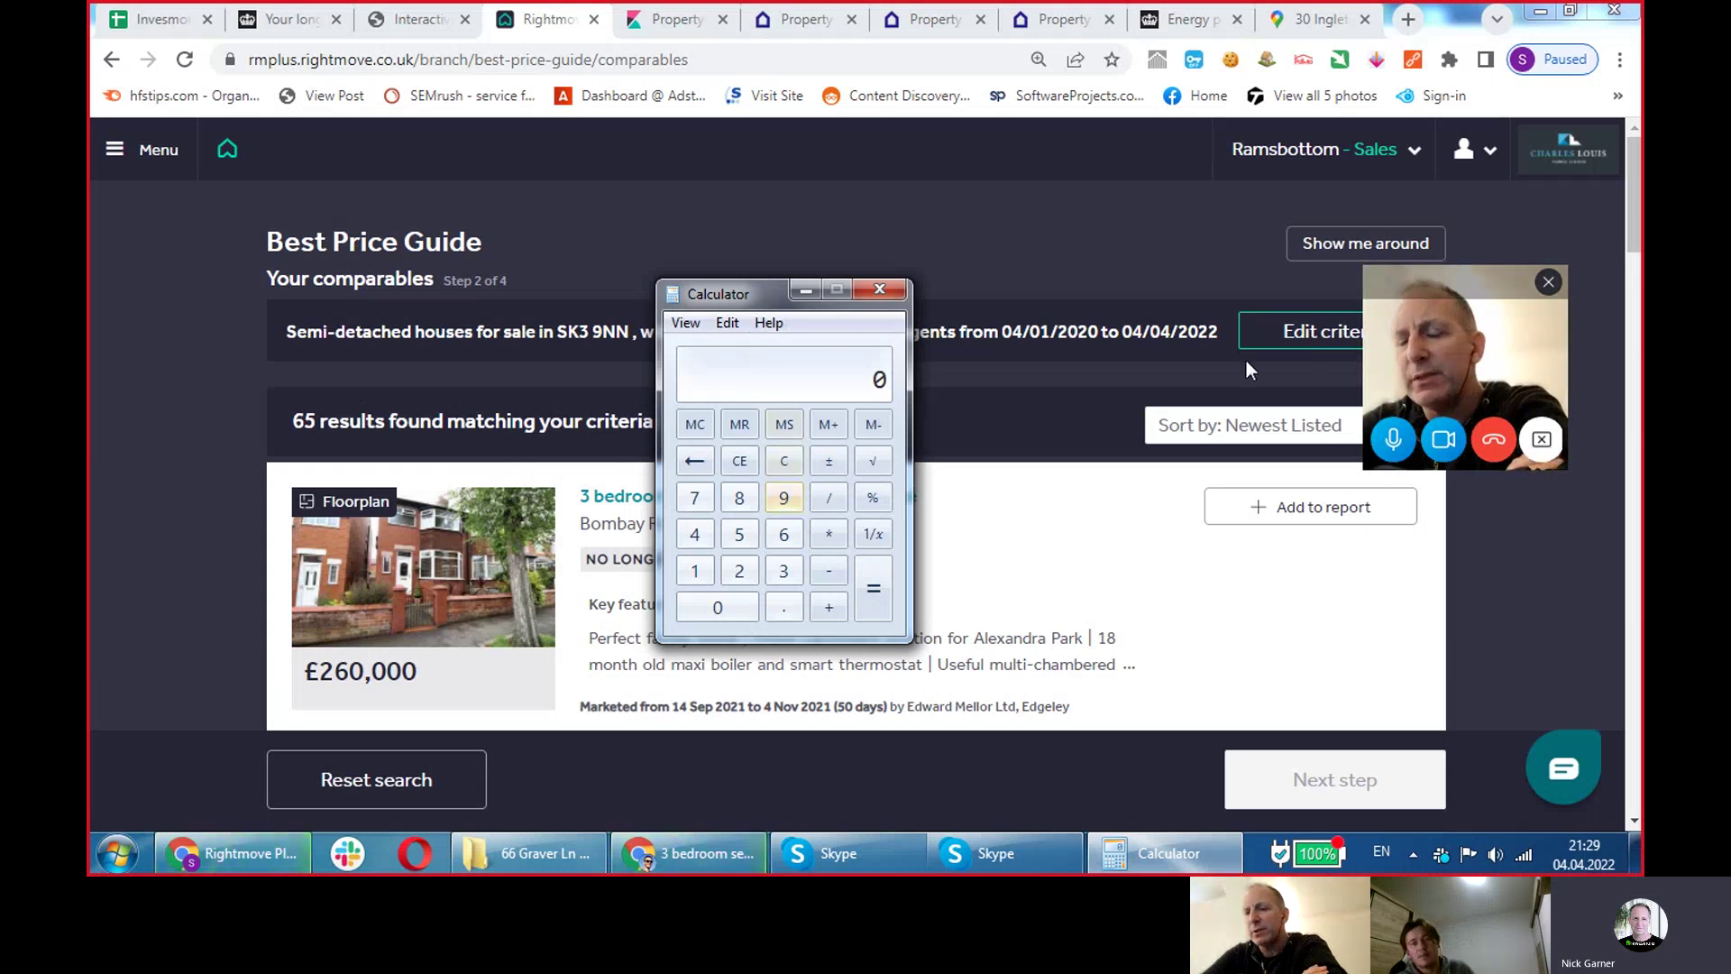
Change the comparables criteria to semi-detached properties for rent within 1/2 mile and rerun the search.
left_click(1300, 331)
left_click(683, 373)
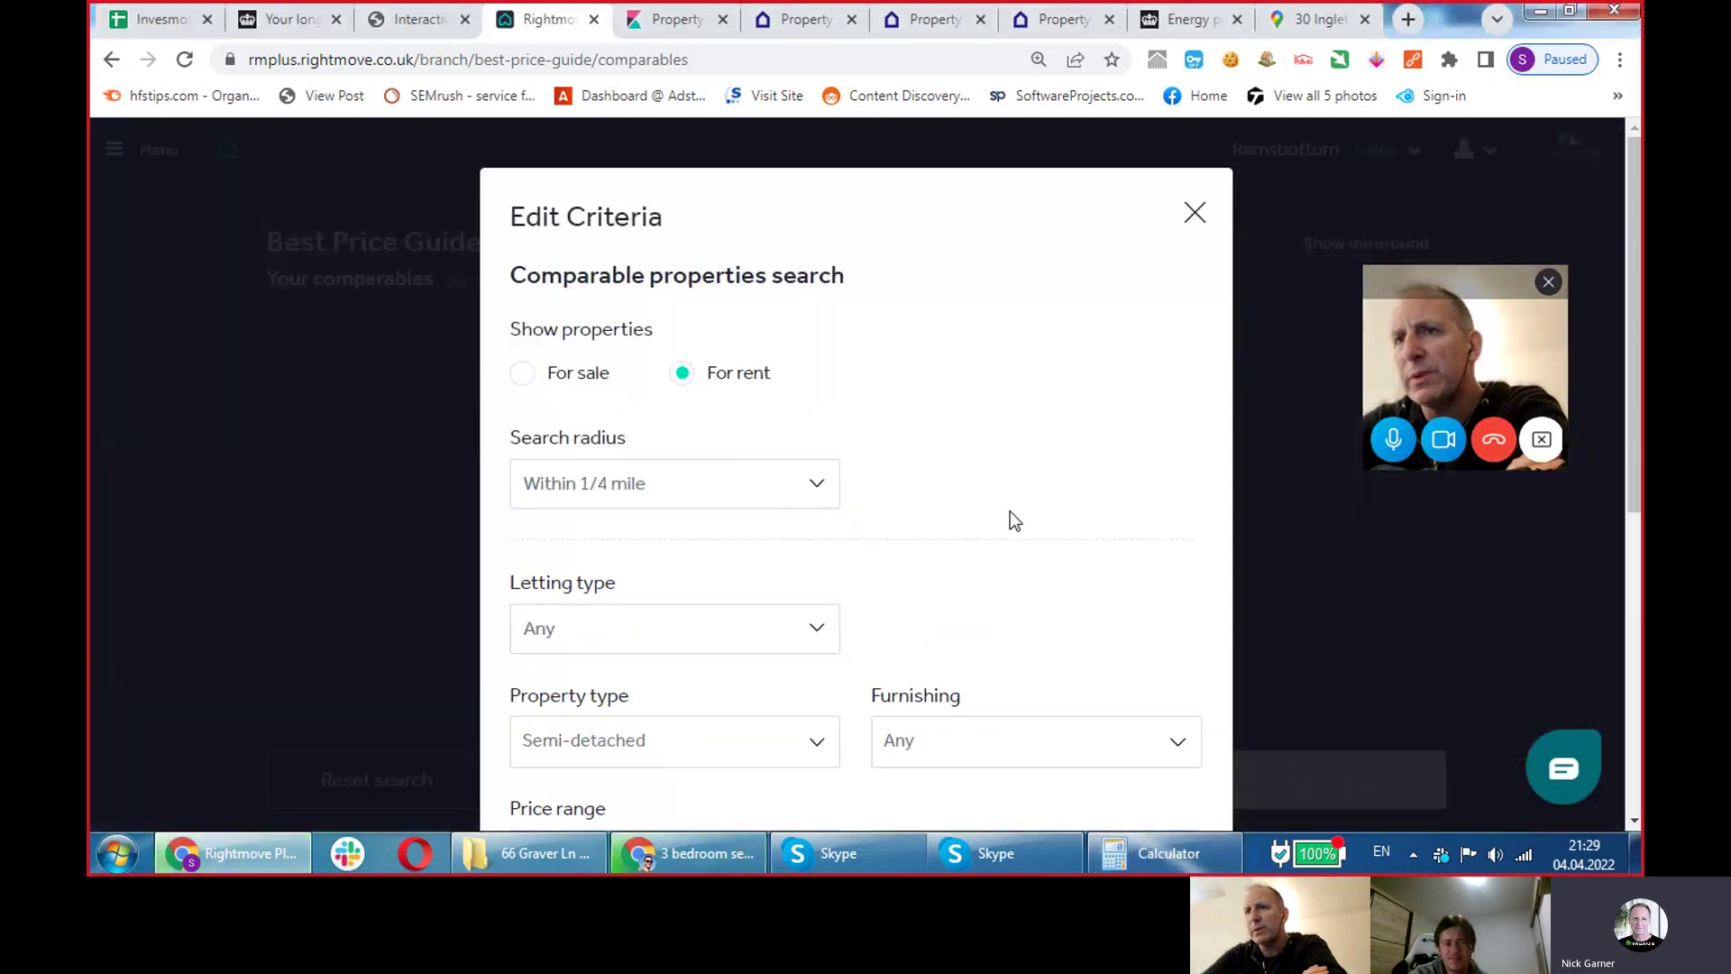
scroll(983, 518, "down", 6)
scroll(800, 379, "up", 4)
left_click(721, 270)
left_click(684, 396)
scroll(1235, 761, "down", 3)
left_click(1235, 761)
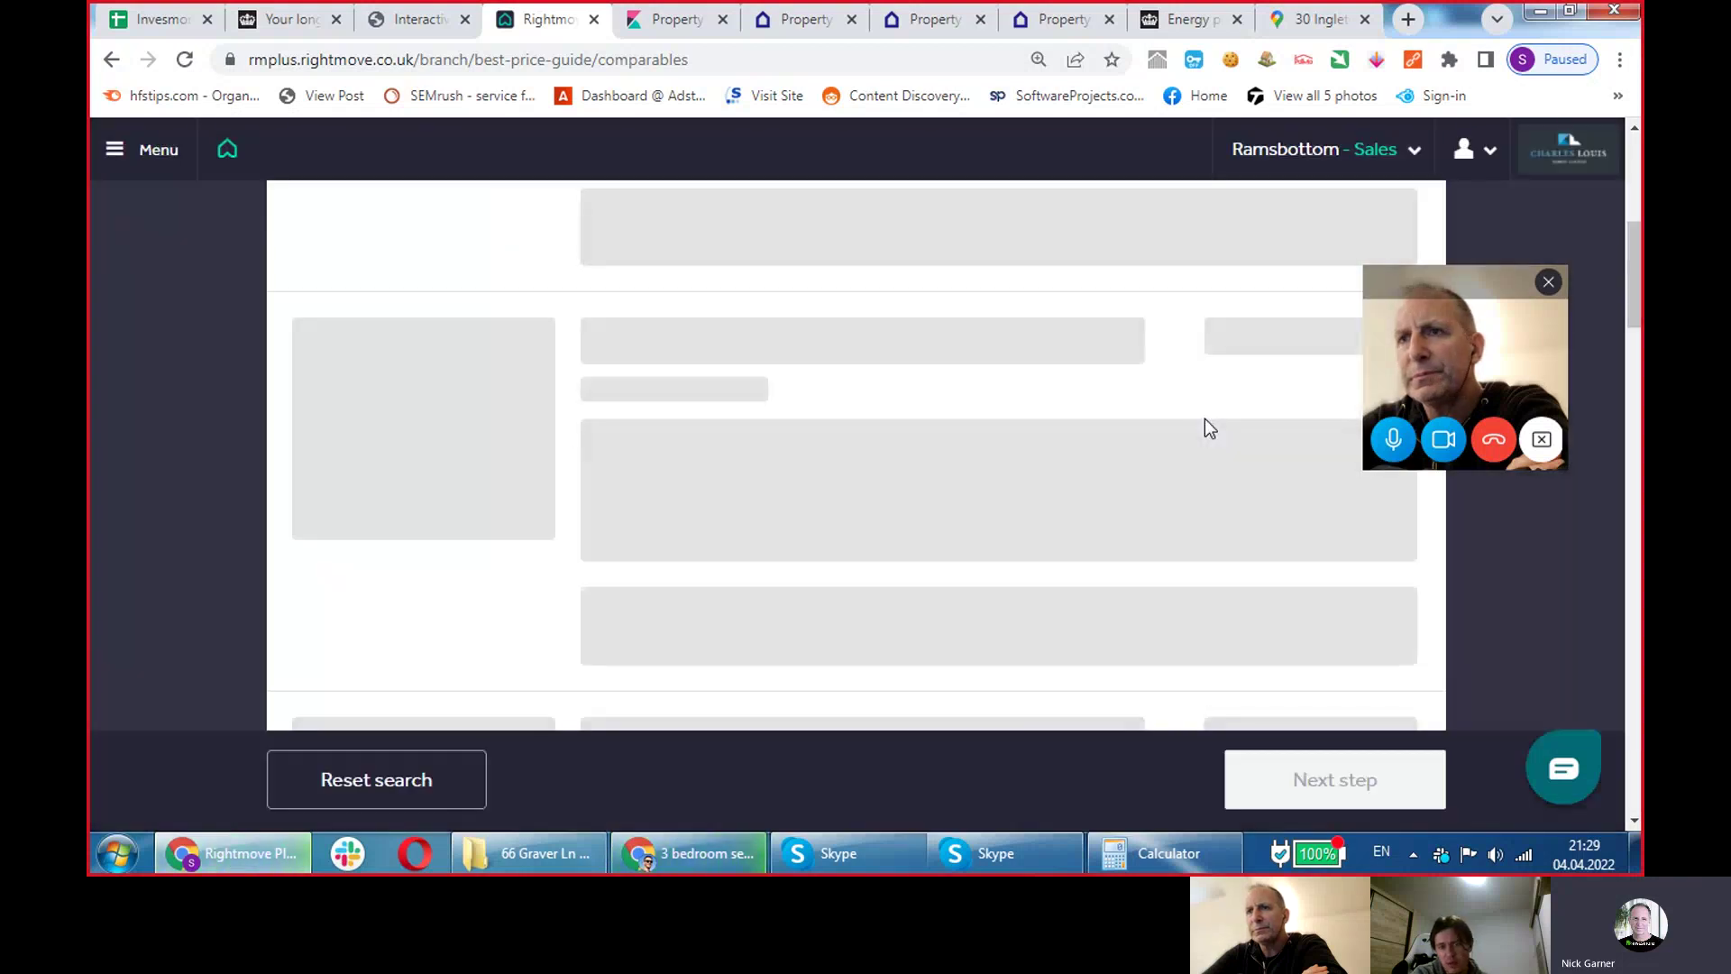
Sort the rental comparables by price from high to low and review the highest monthly rents.
left_click(1257, 435)
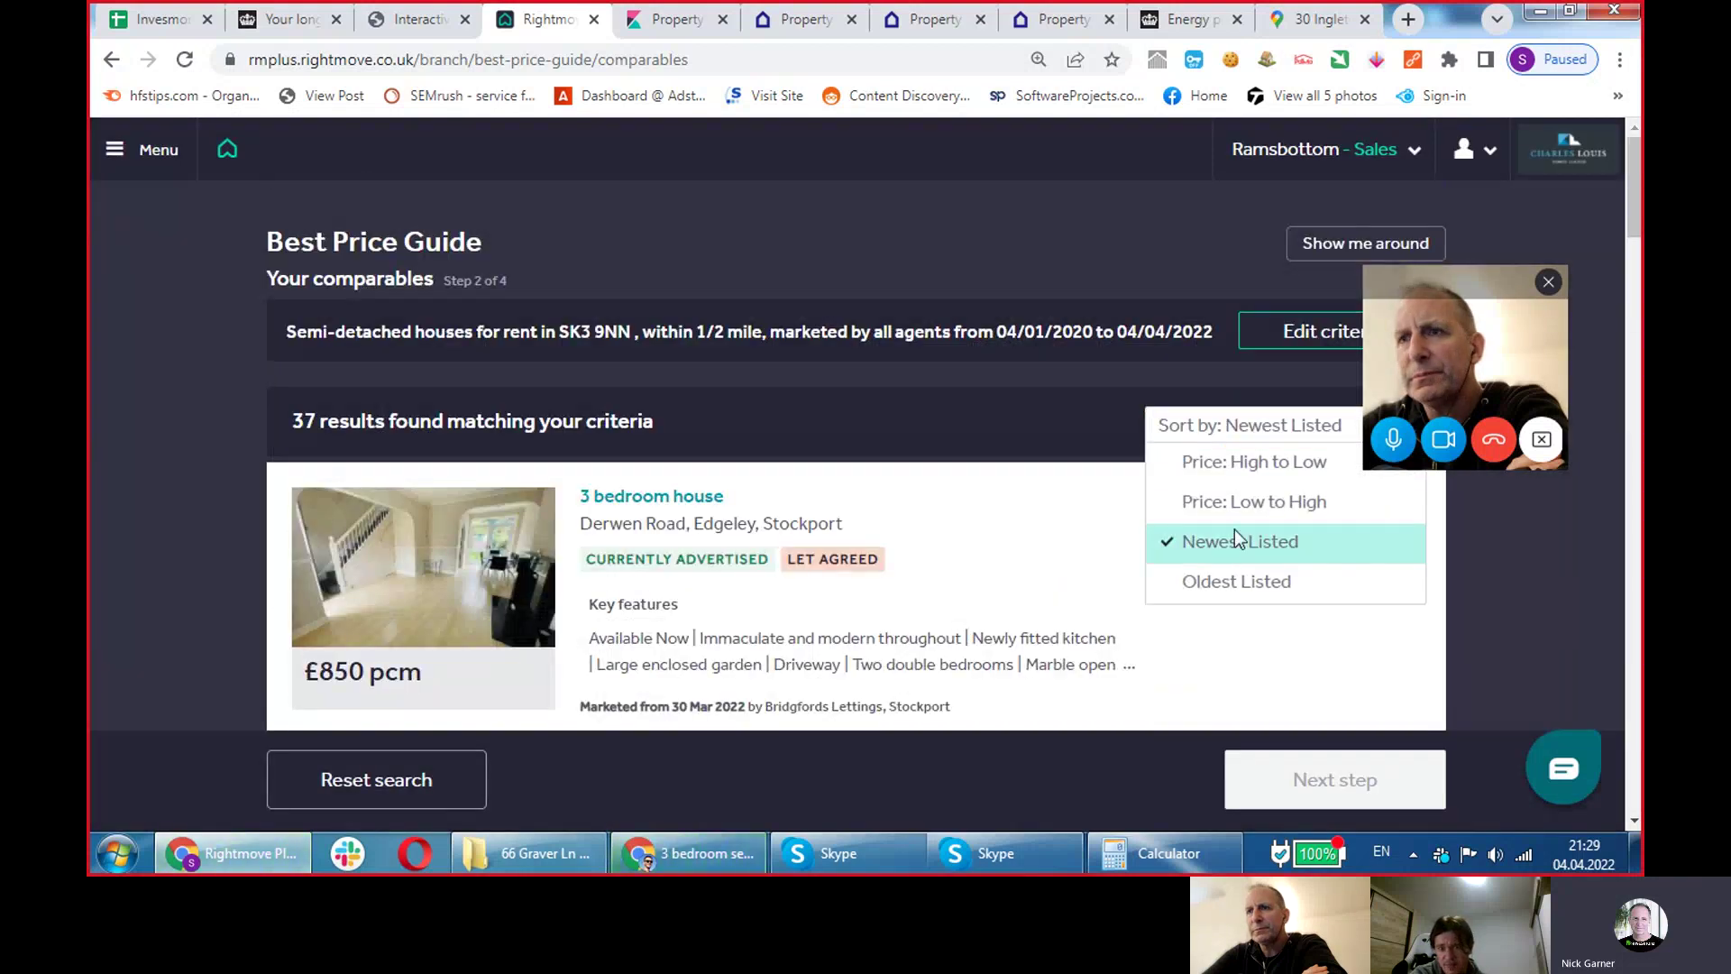
left_click(1231, 461)
scroll(668, 379, "down", 8)
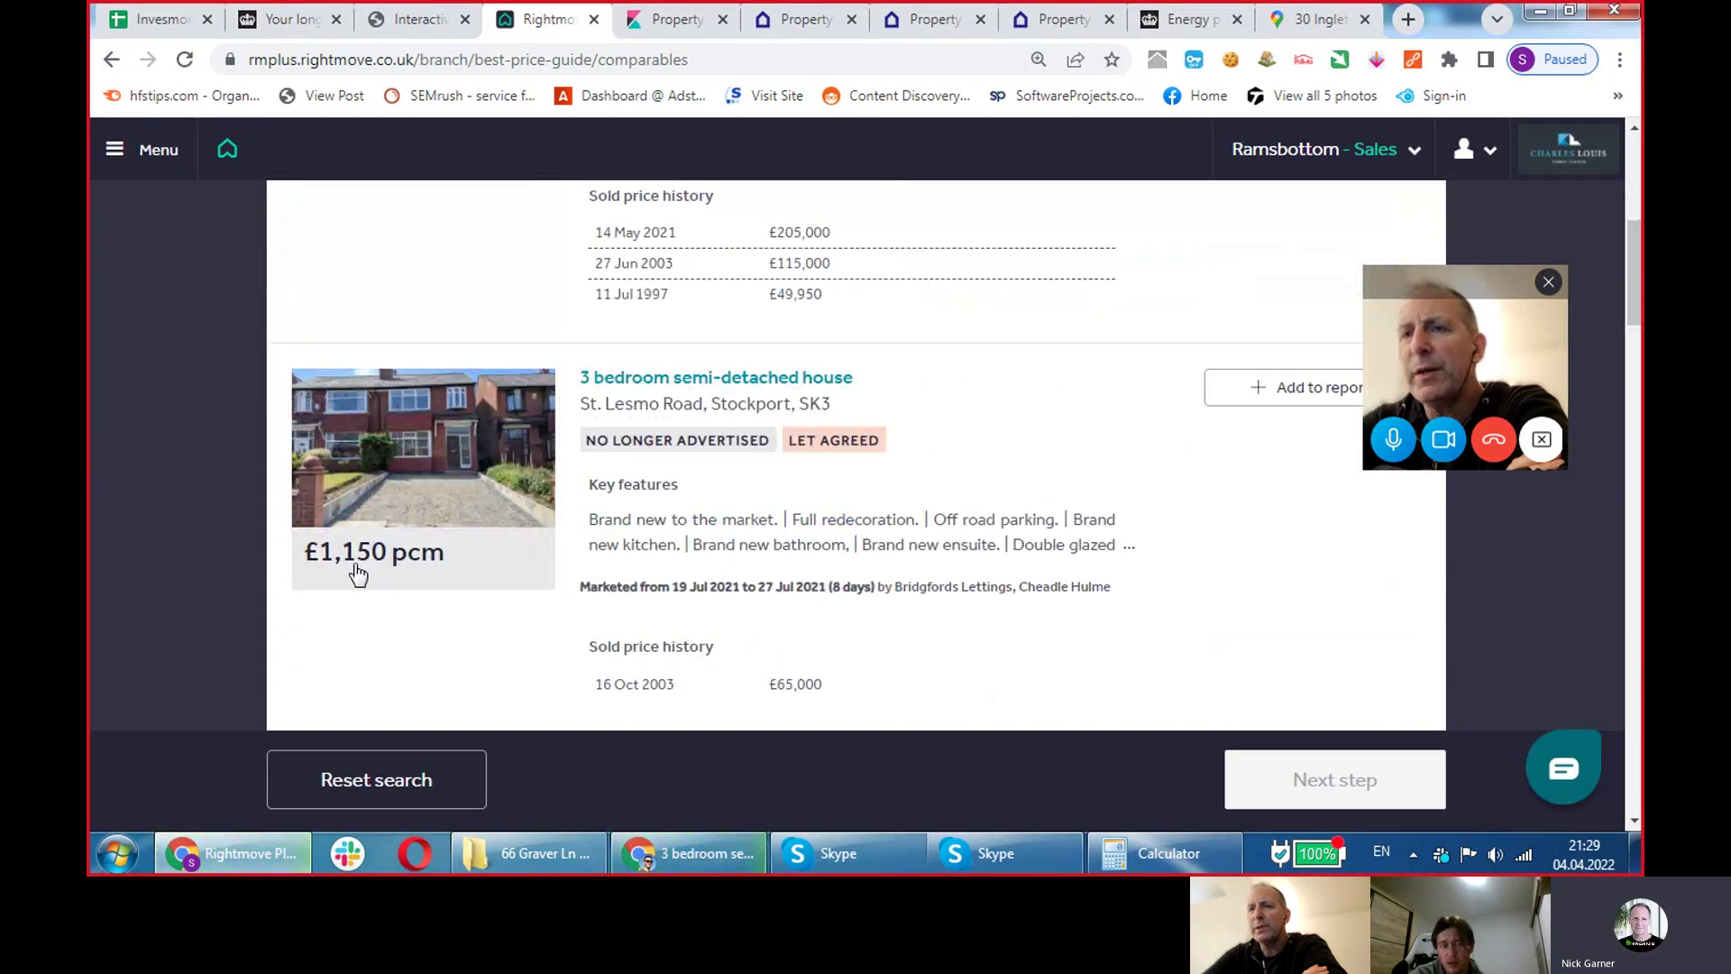
In Calculator, work out the percentage yield from a monthly rent of 1150 × 12, close it and return to the start of the rental comparables.
left_click(1154, 848)
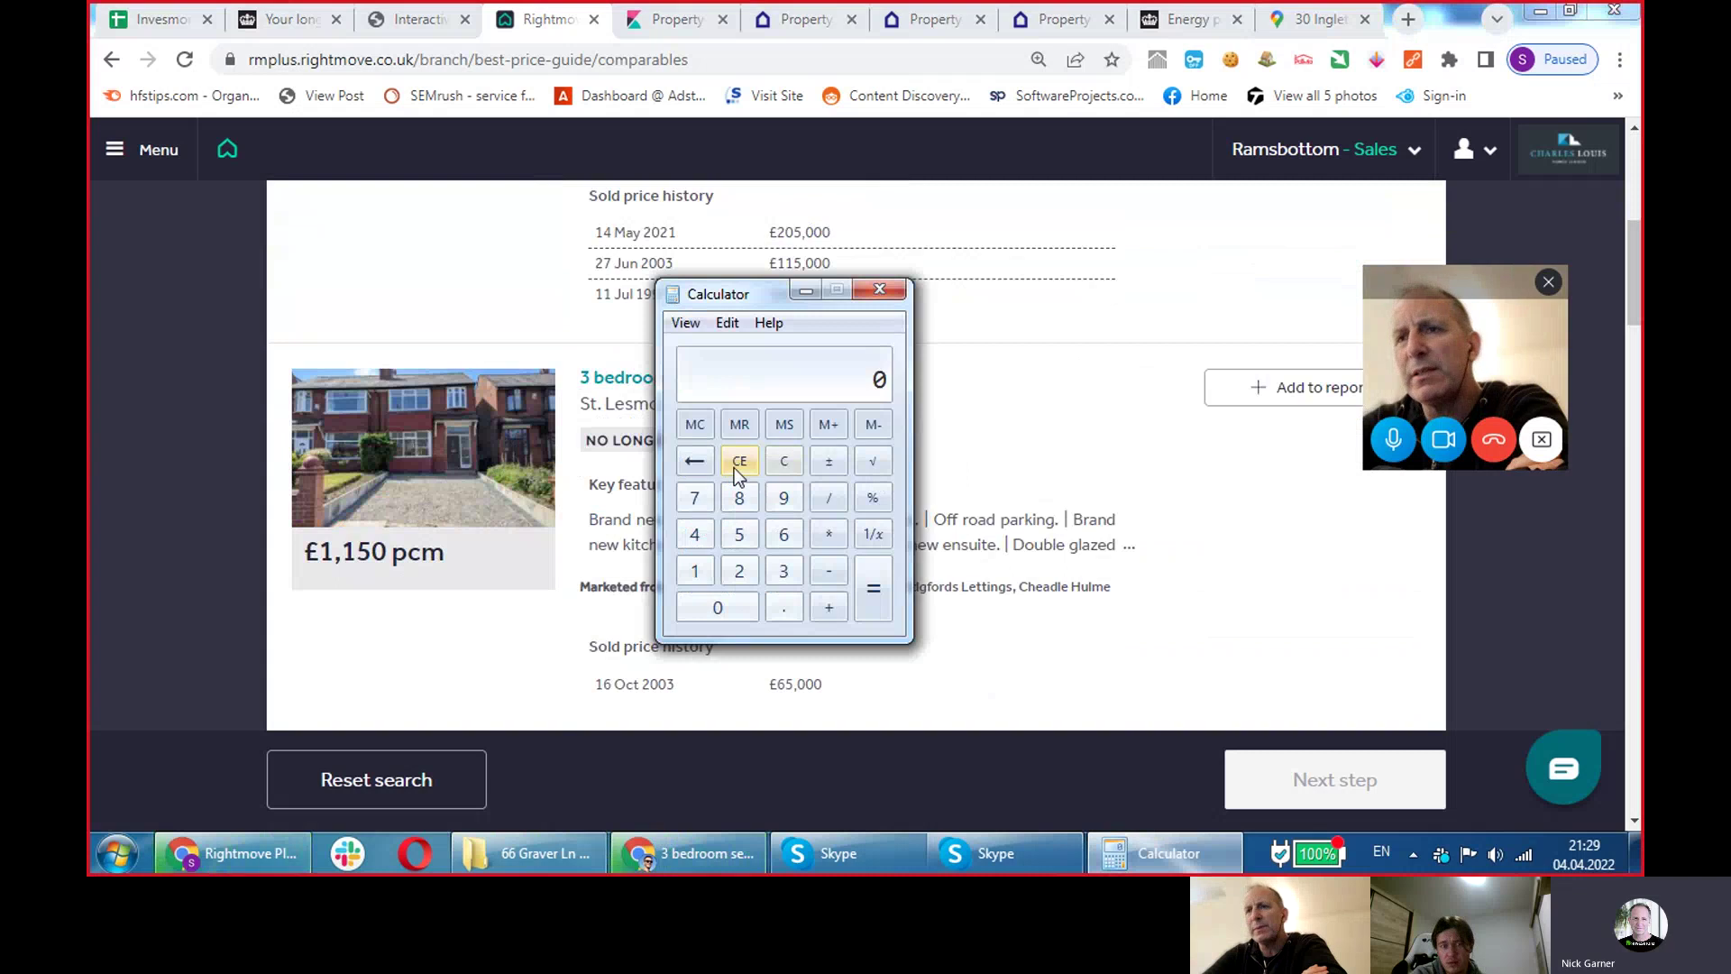
type("115")
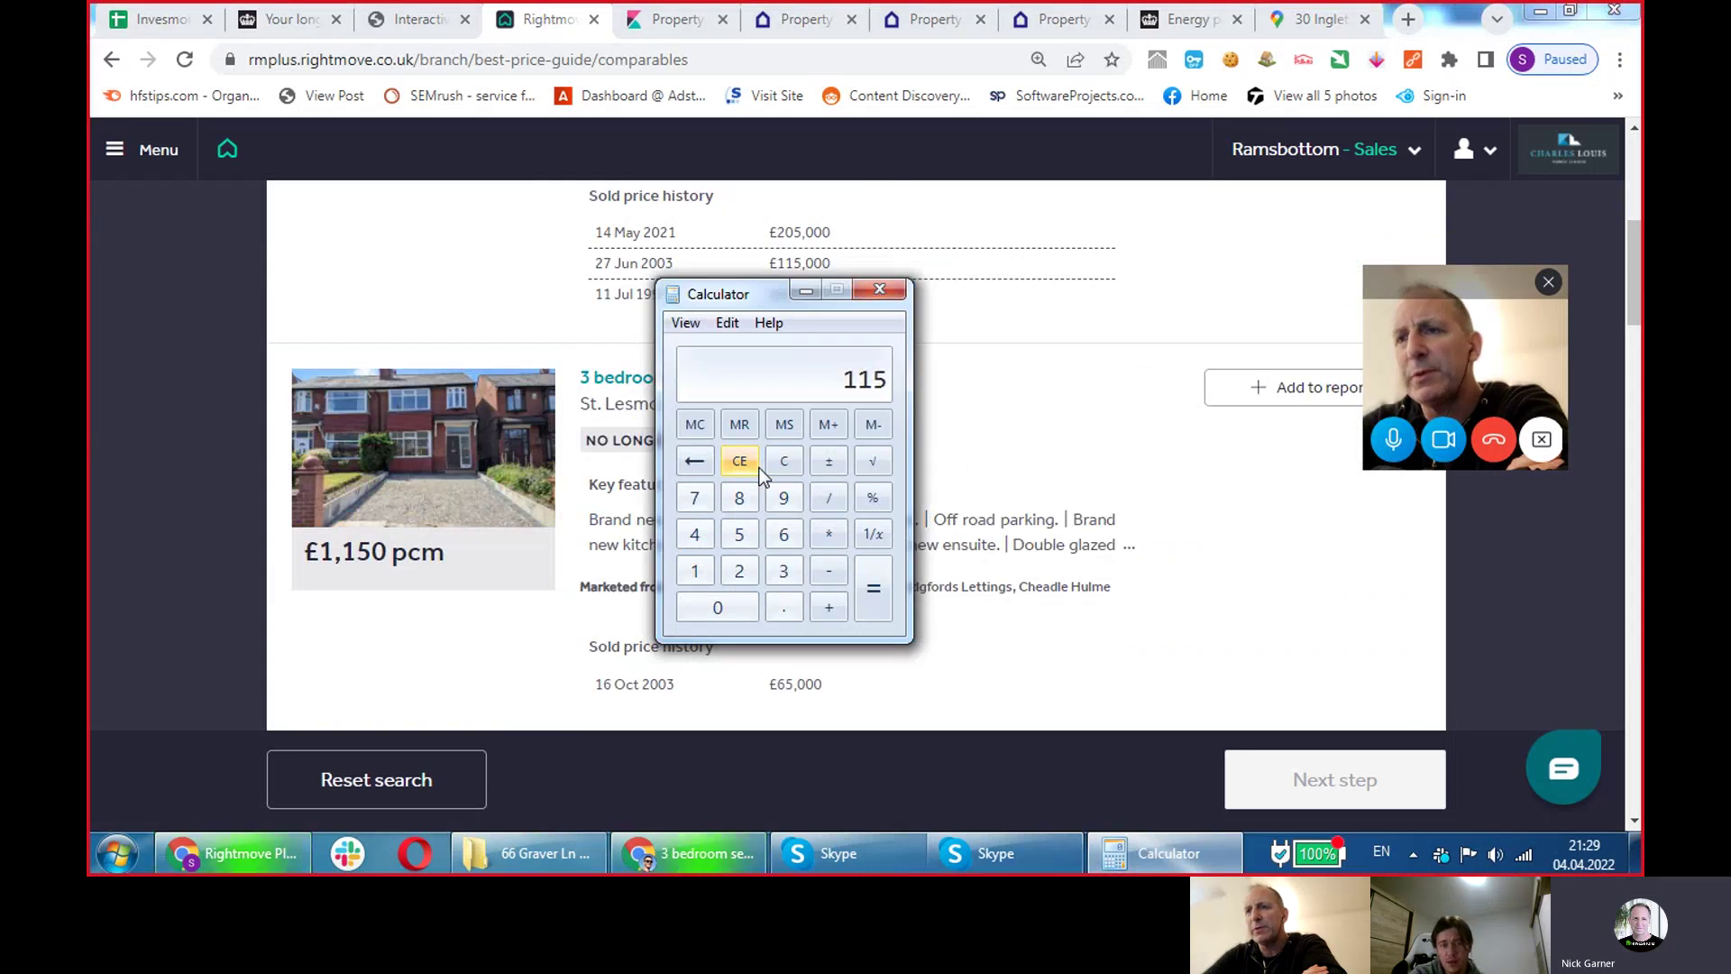
type("0*12/1")
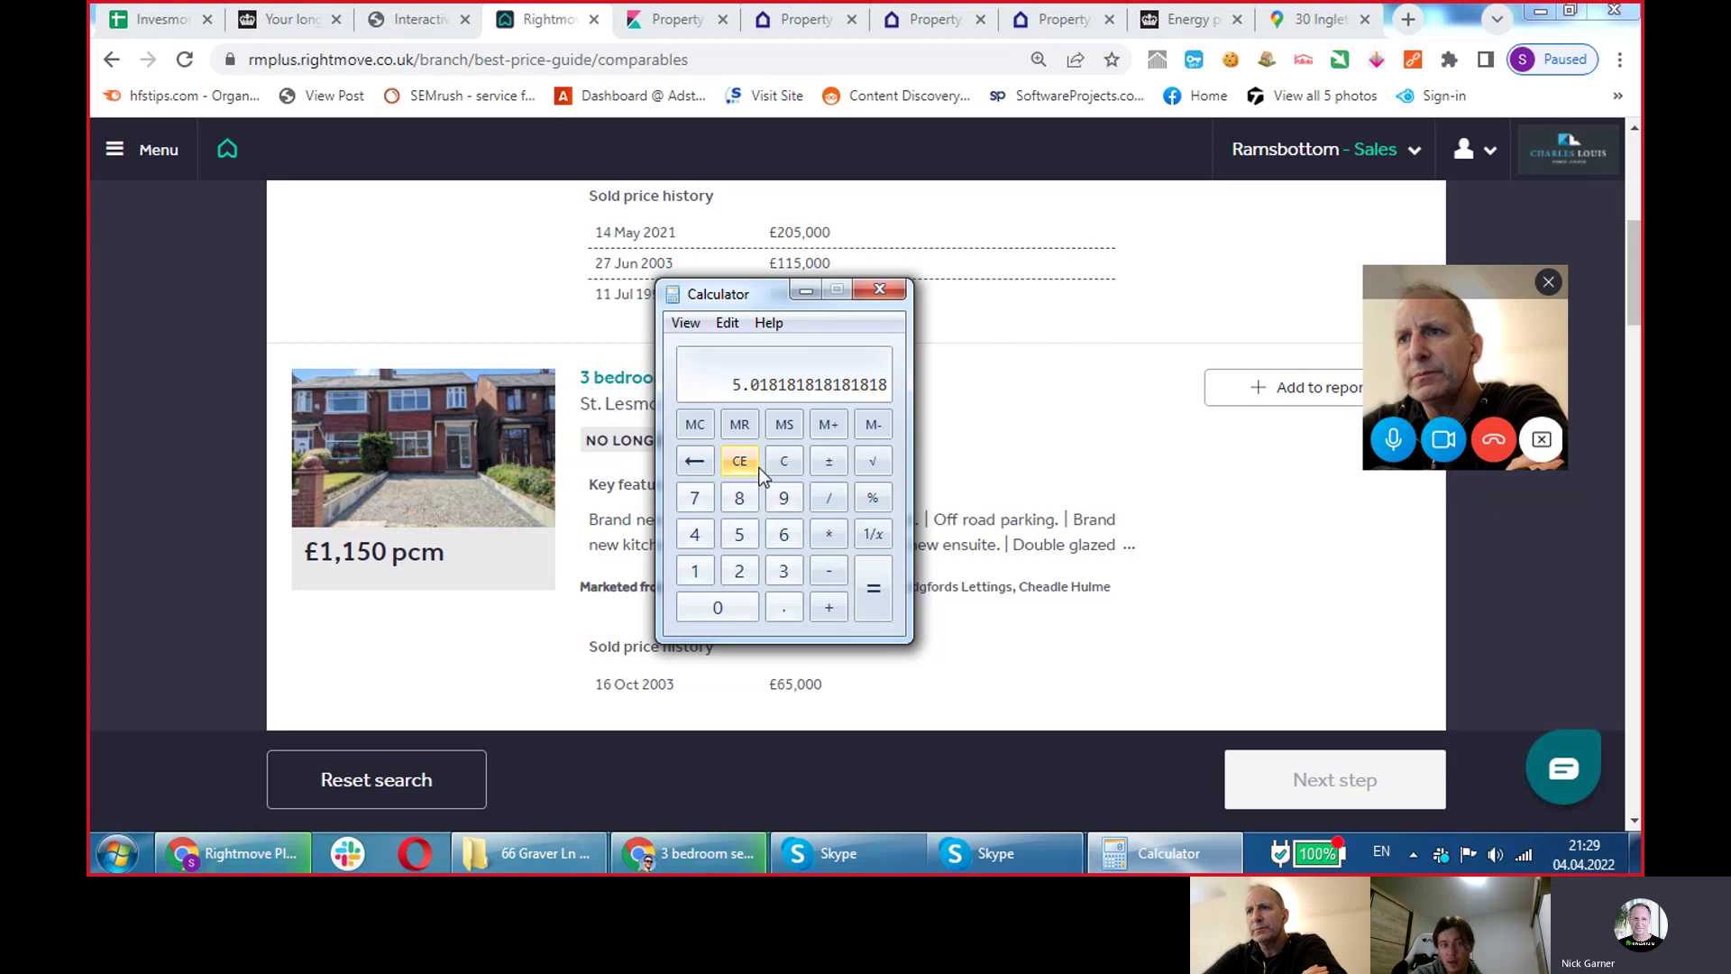
left_click(864, 289)
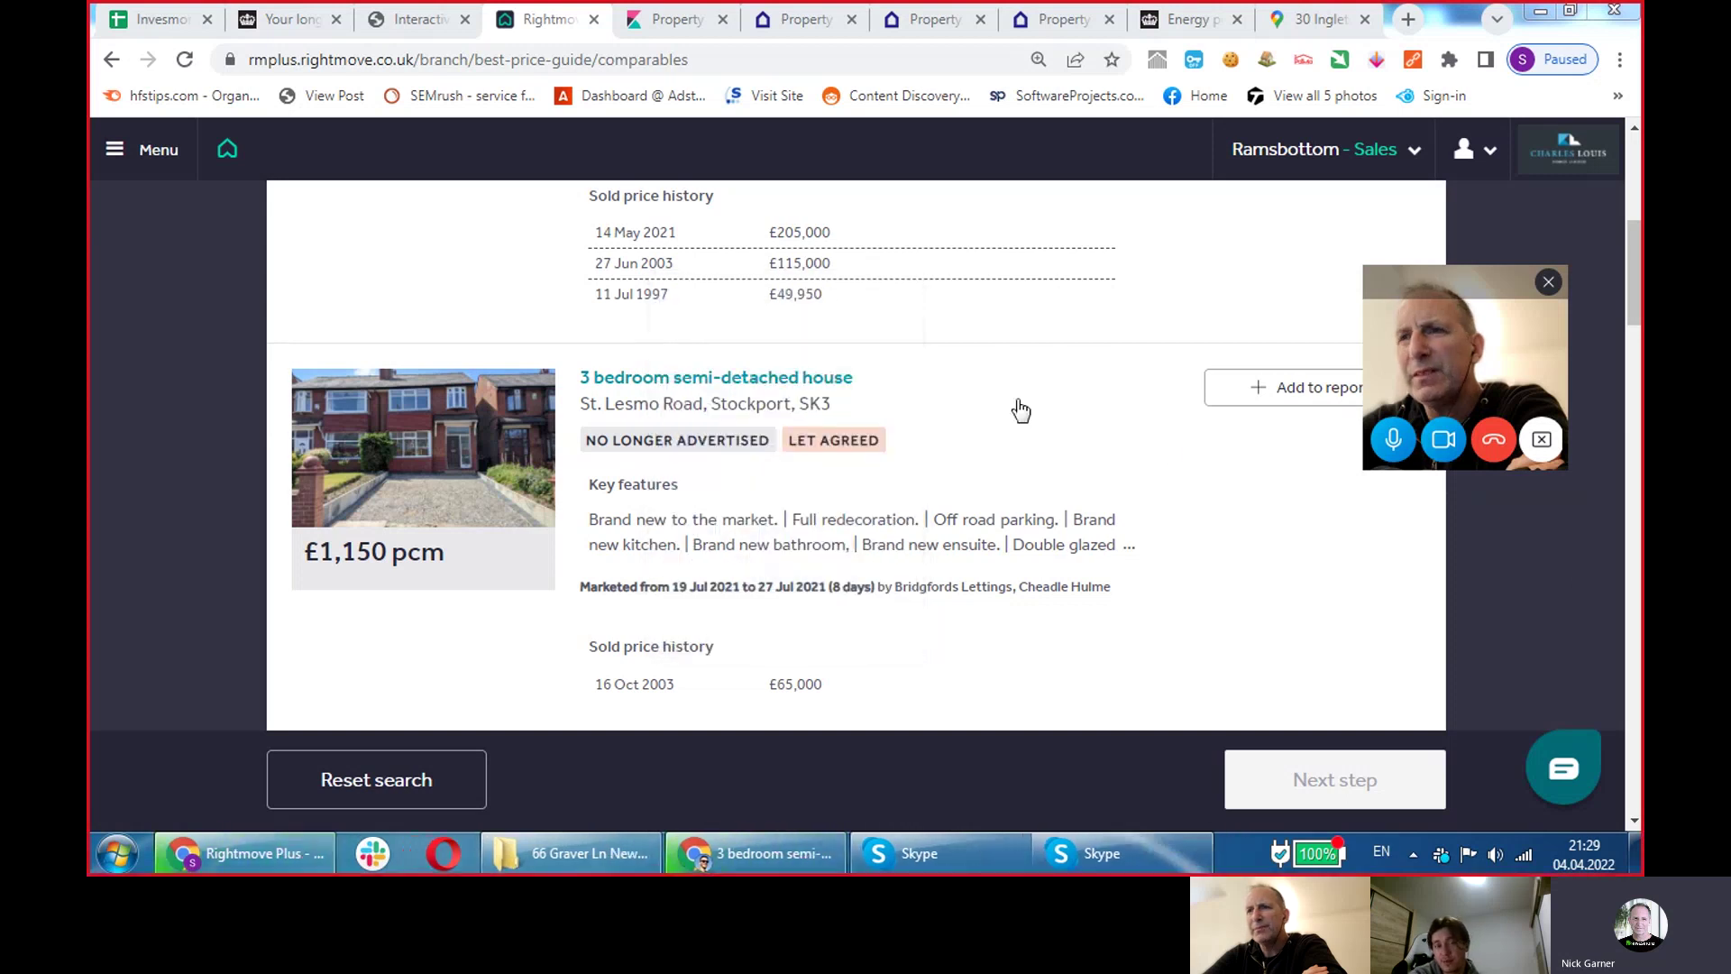
scroll(1276, 570, "down", 2)
scroll(1268, 565, "up", 8)
scroll(1195, 547, "up", 1)
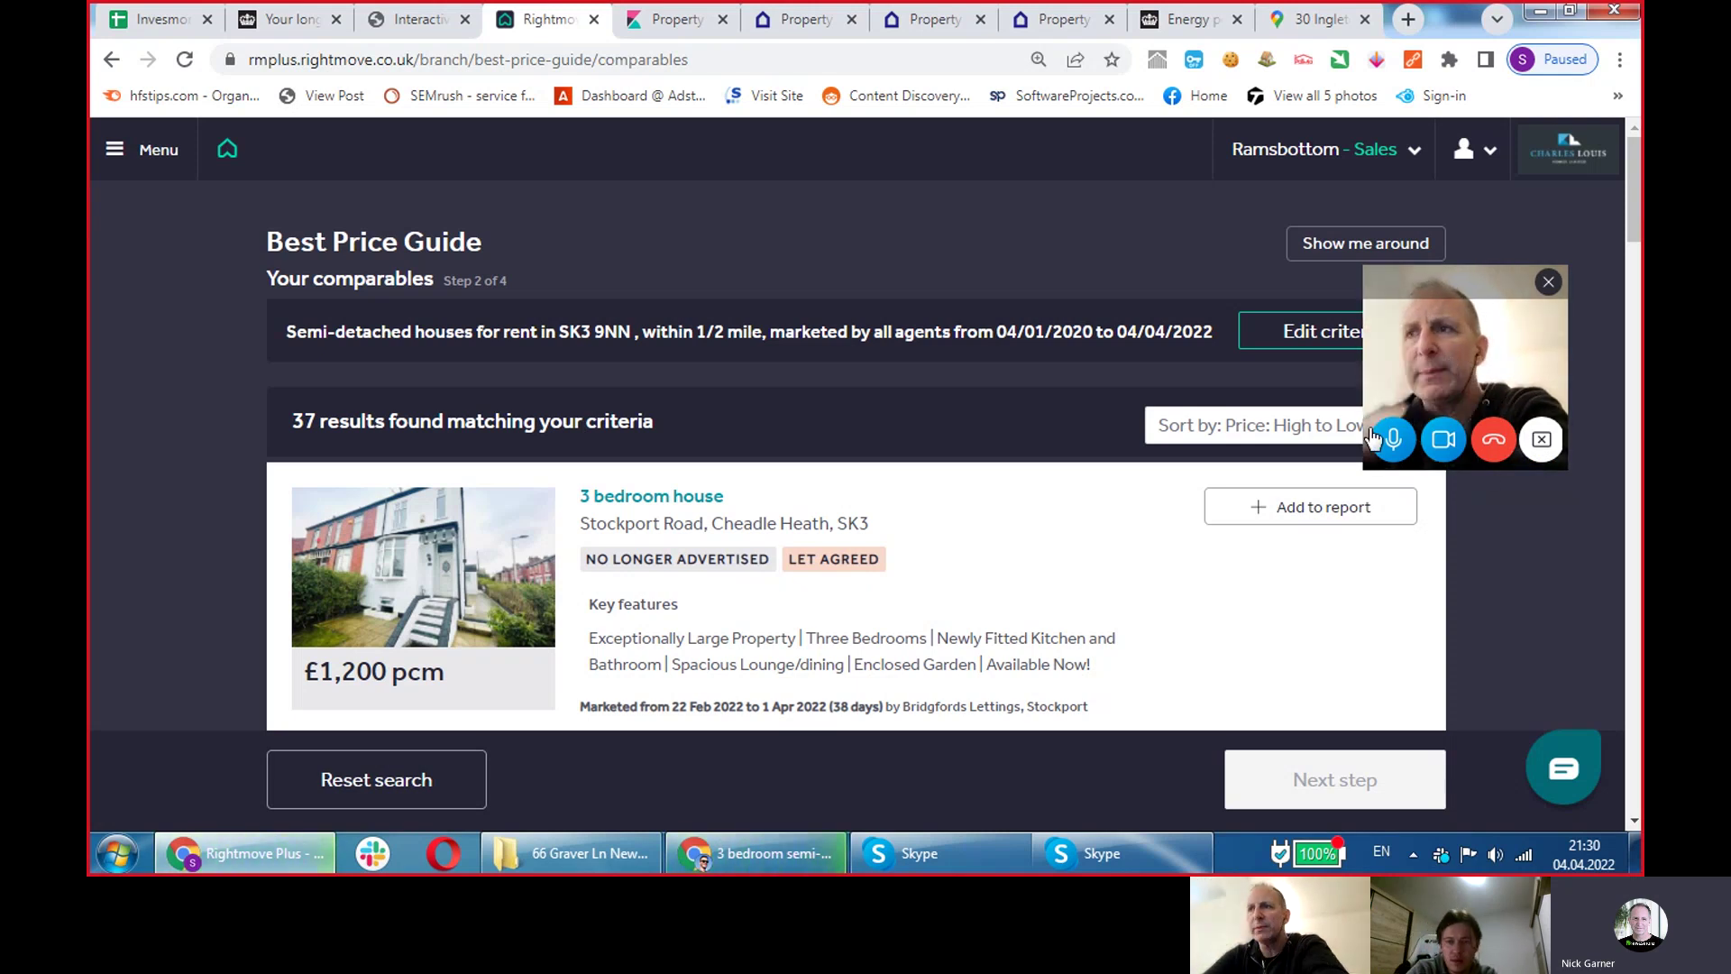
Switch to the Kibana property map and compare the house price and sales statistics of the areas marked 14 and 17.
left_click(665, 11)
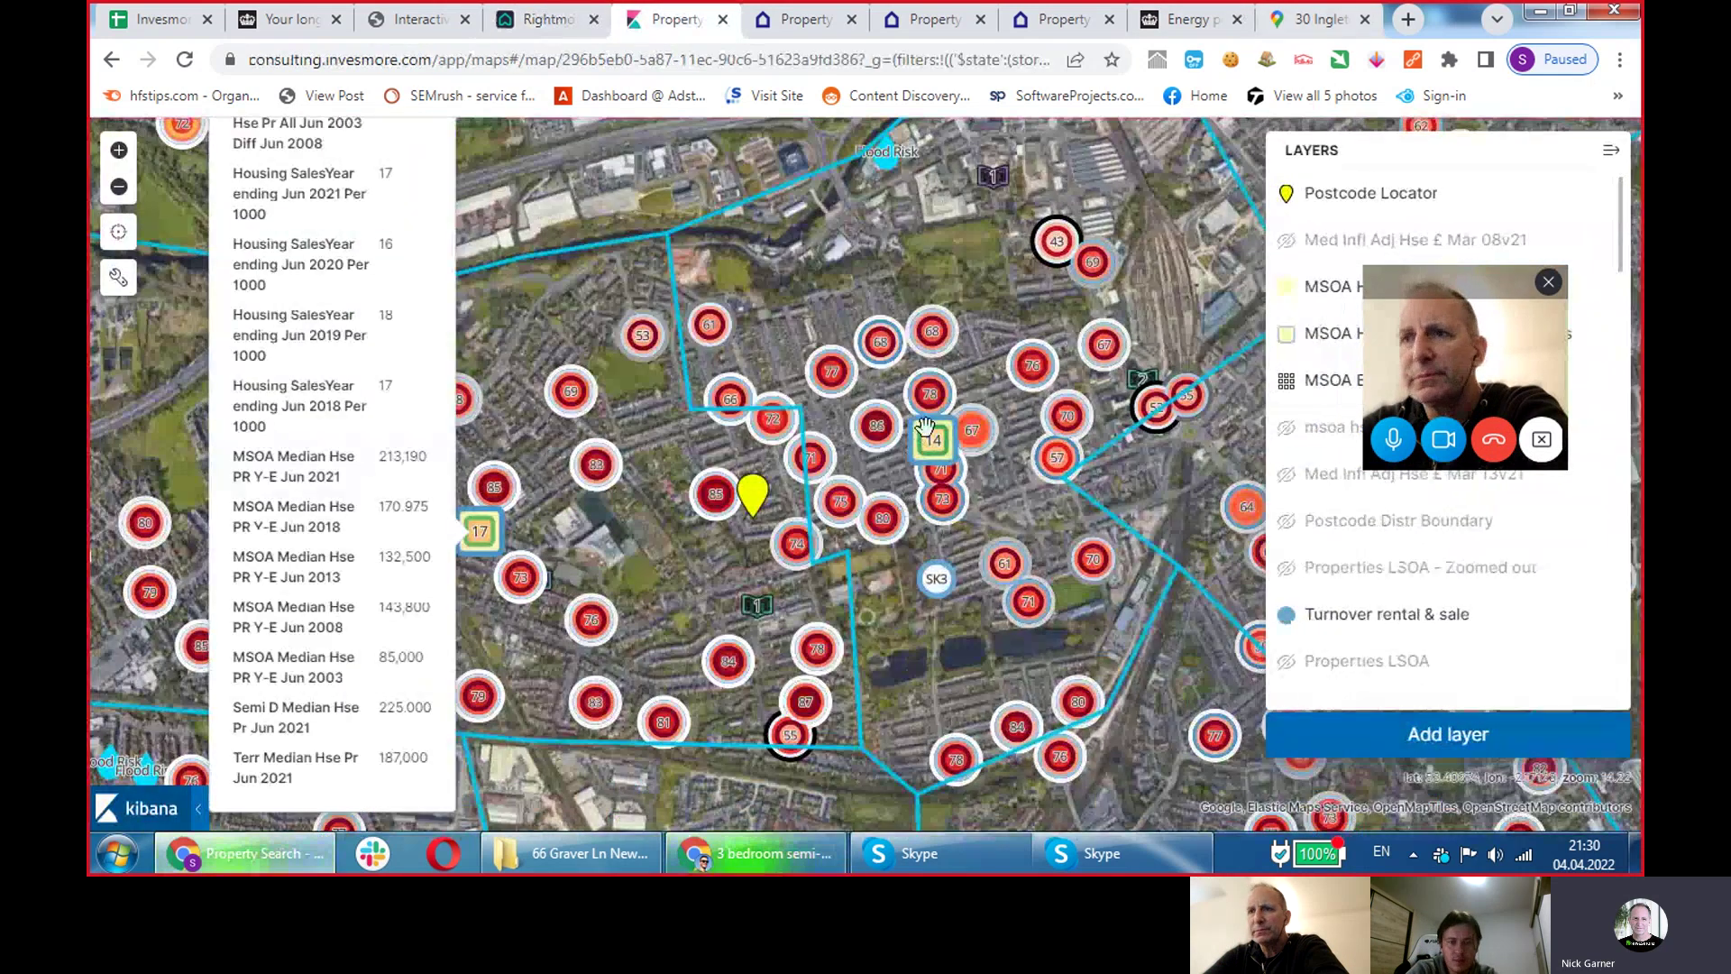
left_click(928, 446)
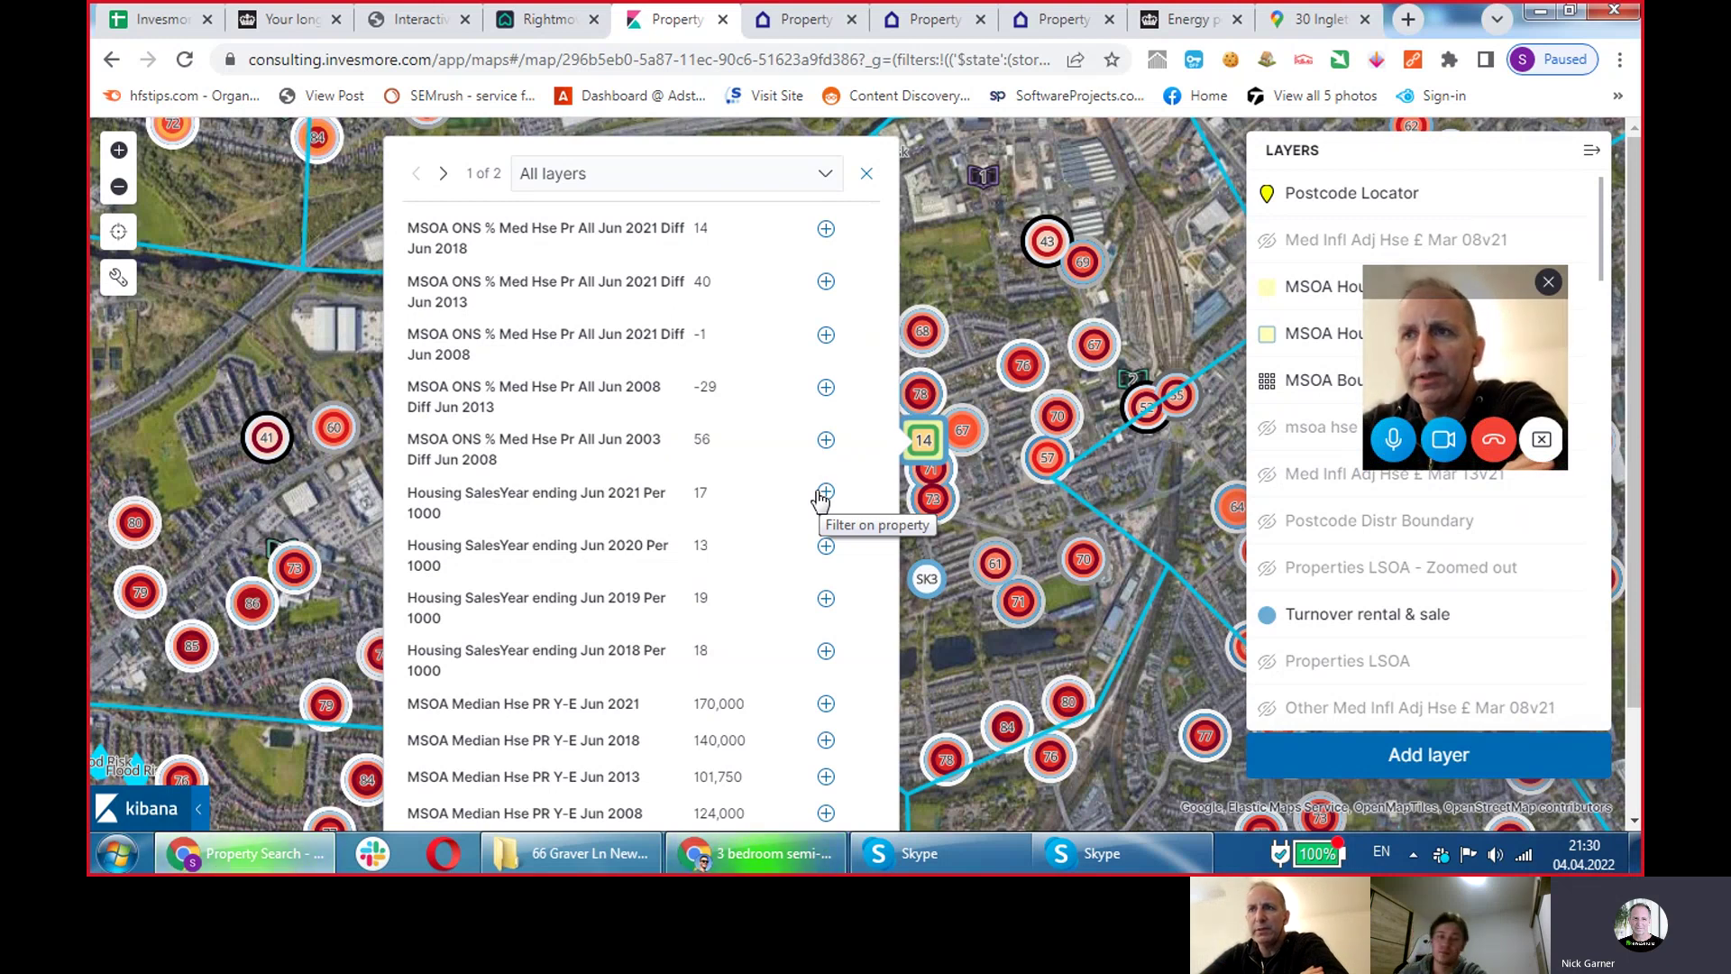
left_click_drag(1003, 251, 998, 250)
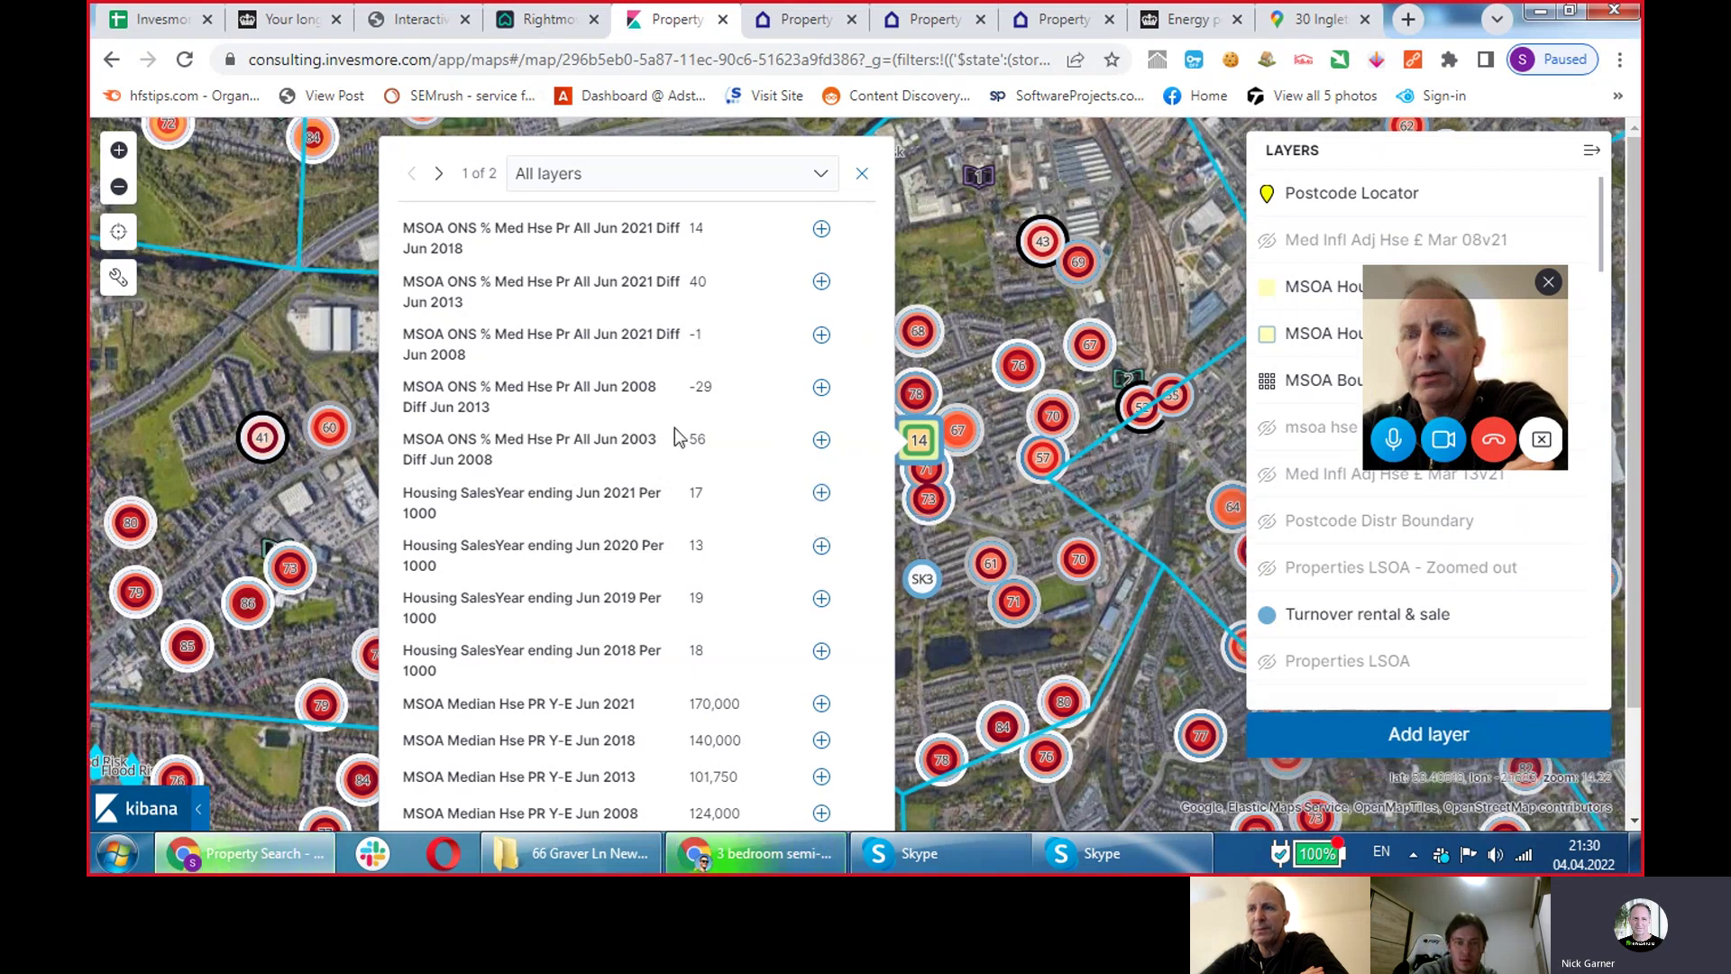
left_click(736, 495)
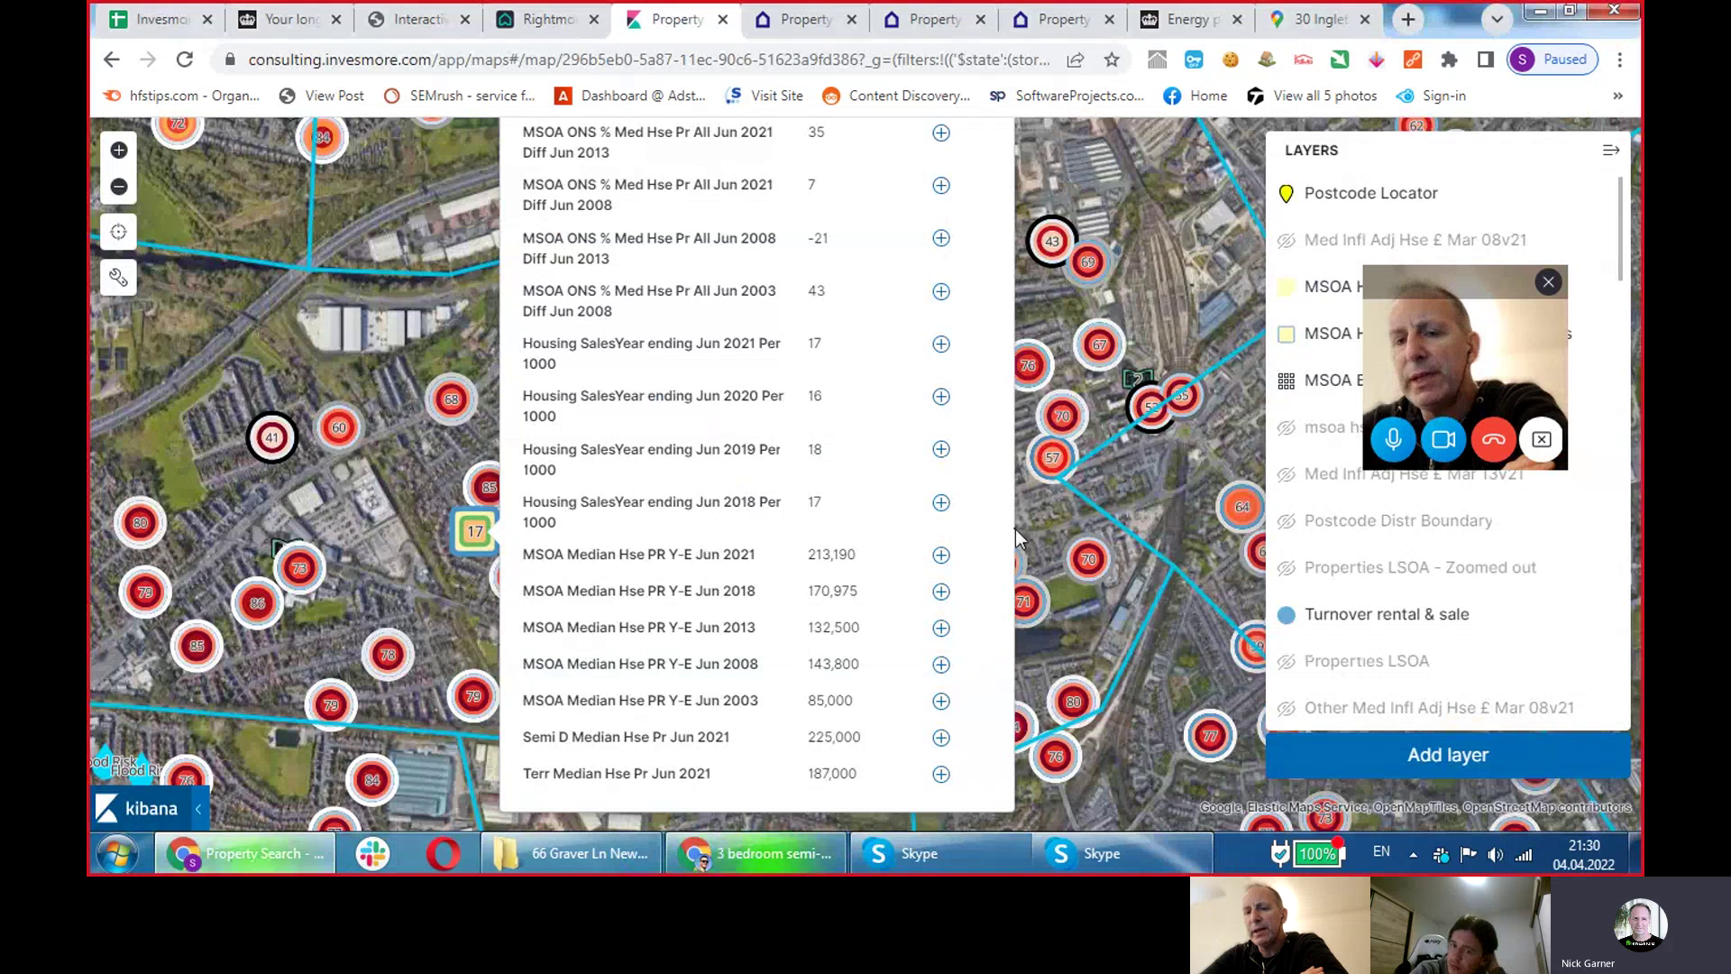
left_click(1104, 511)
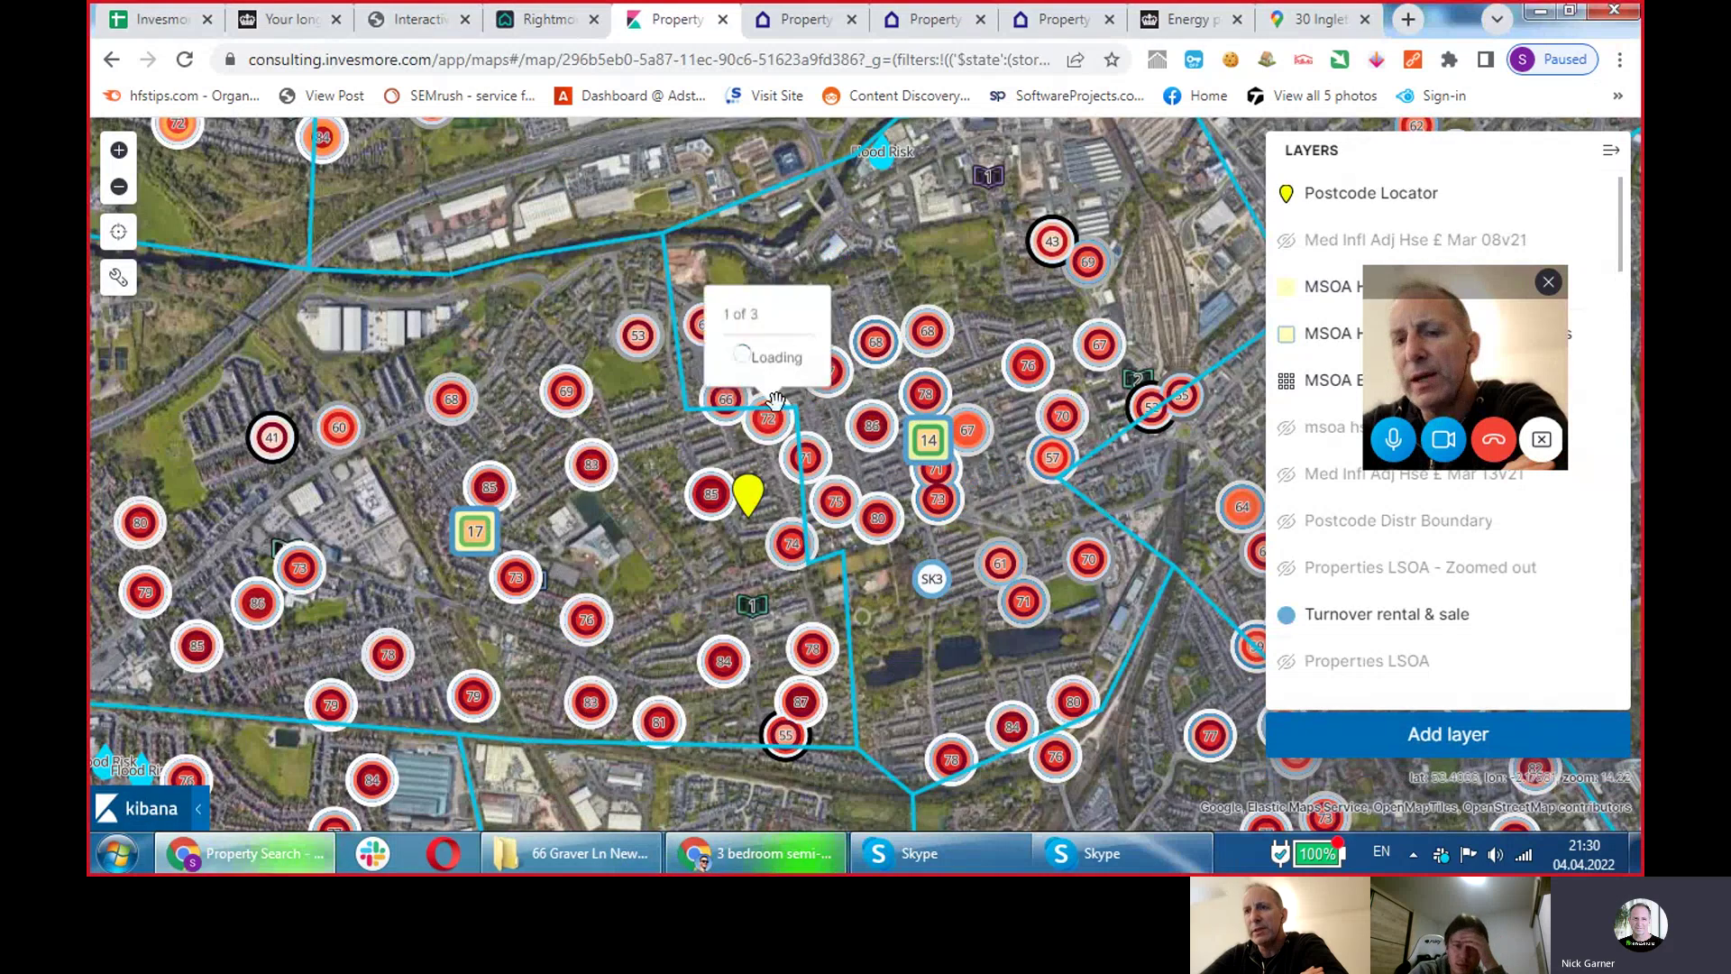
Examine the wider area around the postcode pin, checking the statistics of the area marked 14 and a neighbouring property marker.
scroll(766, 397, "down", 1)
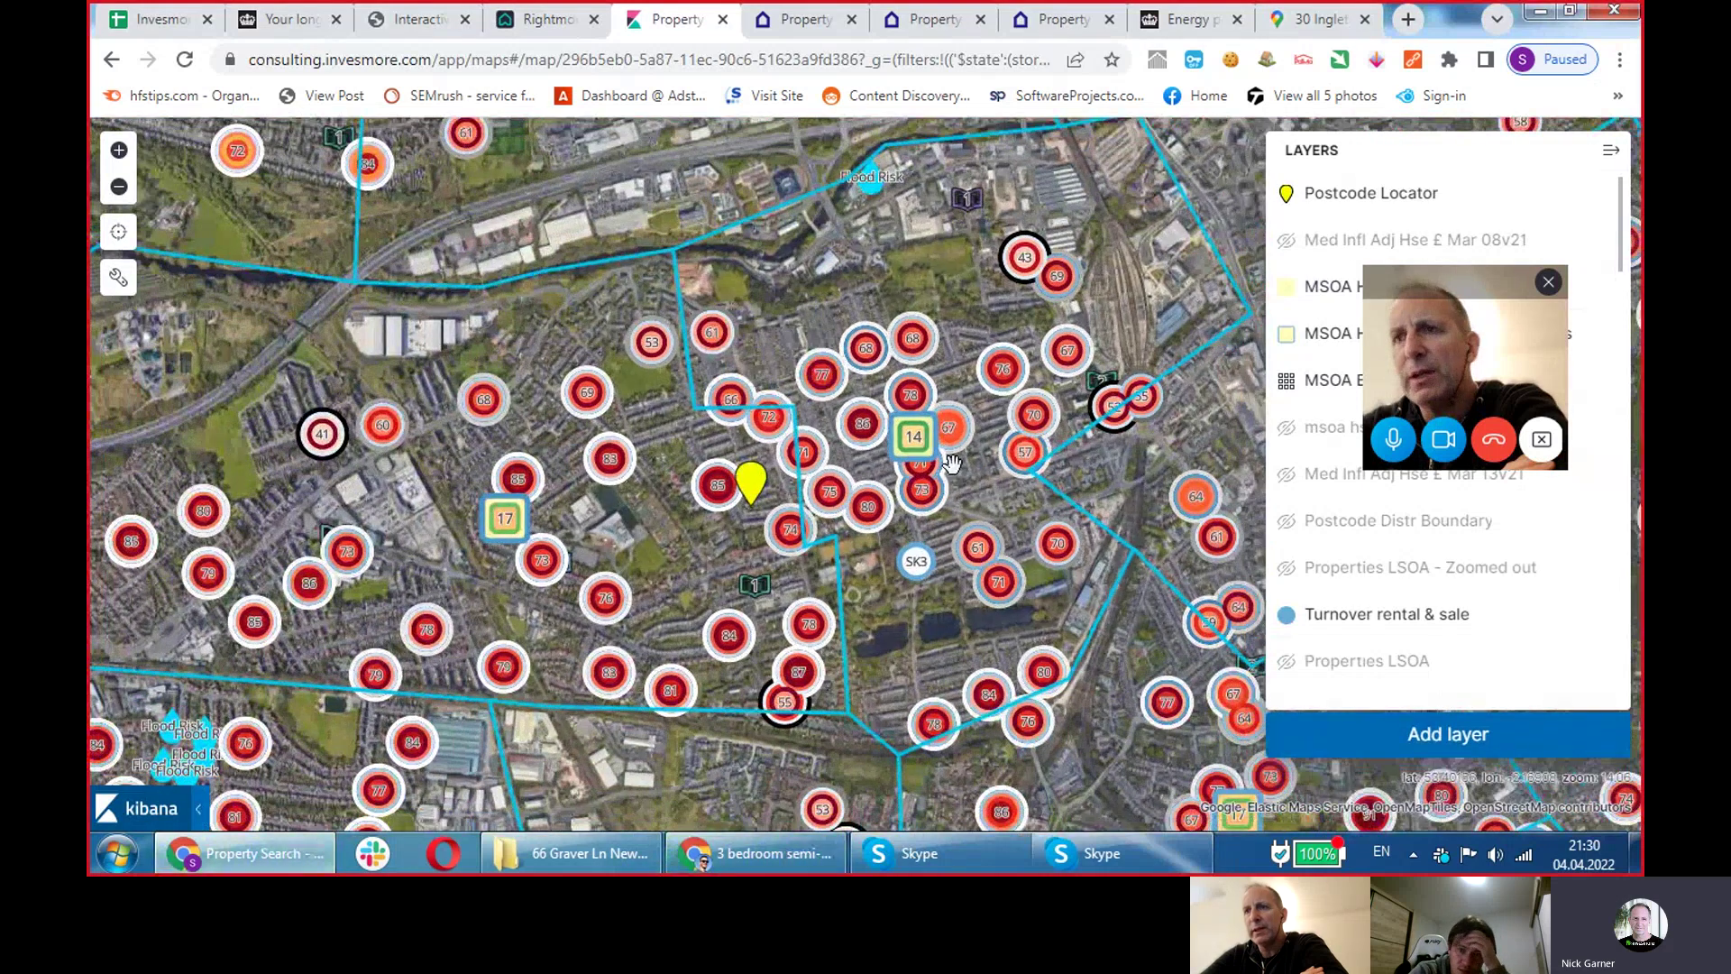
left_click_drag(956, 478, 913, 465)
left_click(913, 465)
scroll(913, 465, "down", 2)
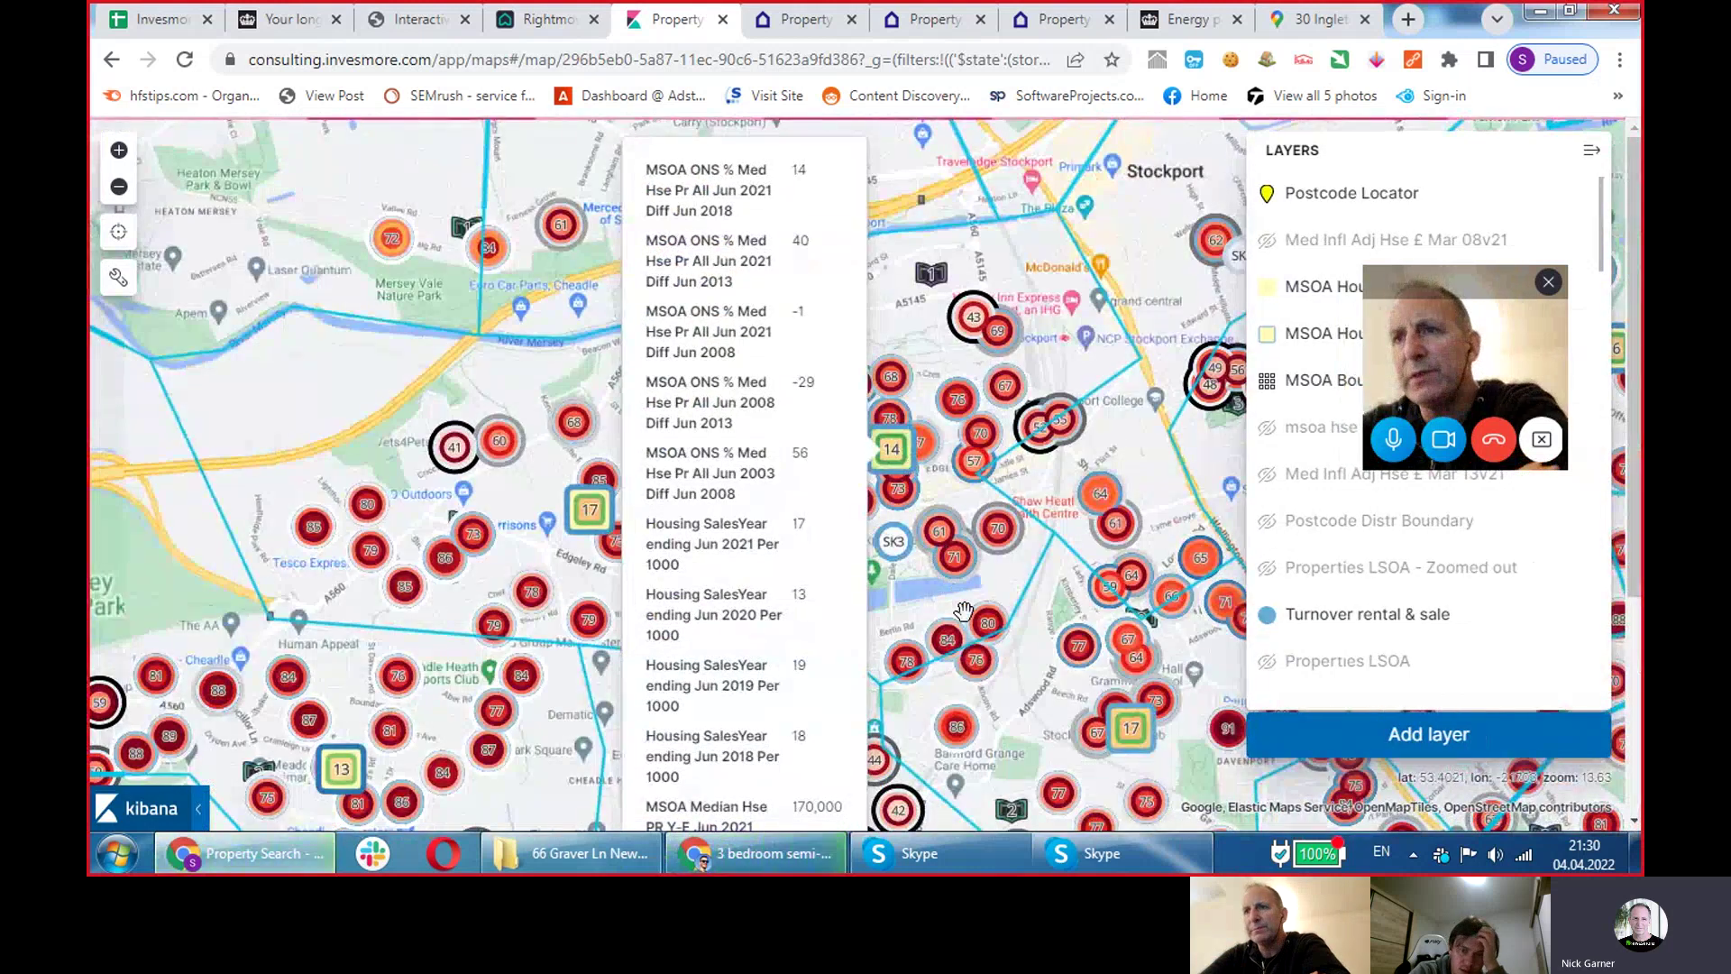
left_click(981, 619)
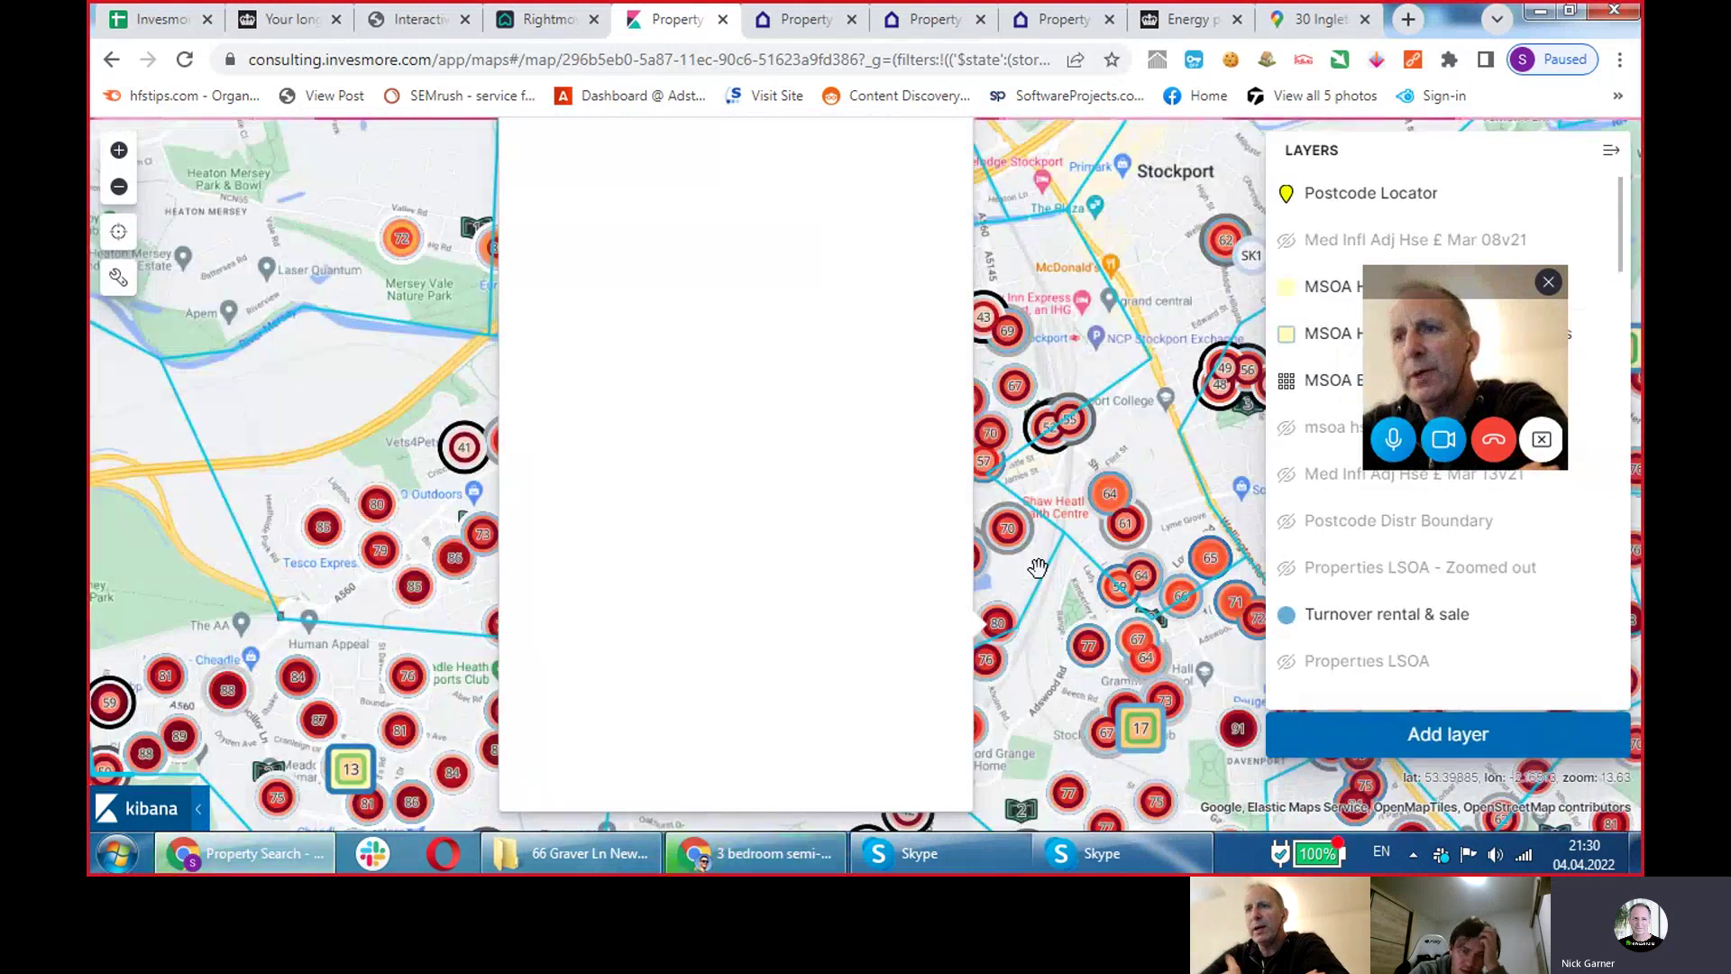
left_click(1036, 569)
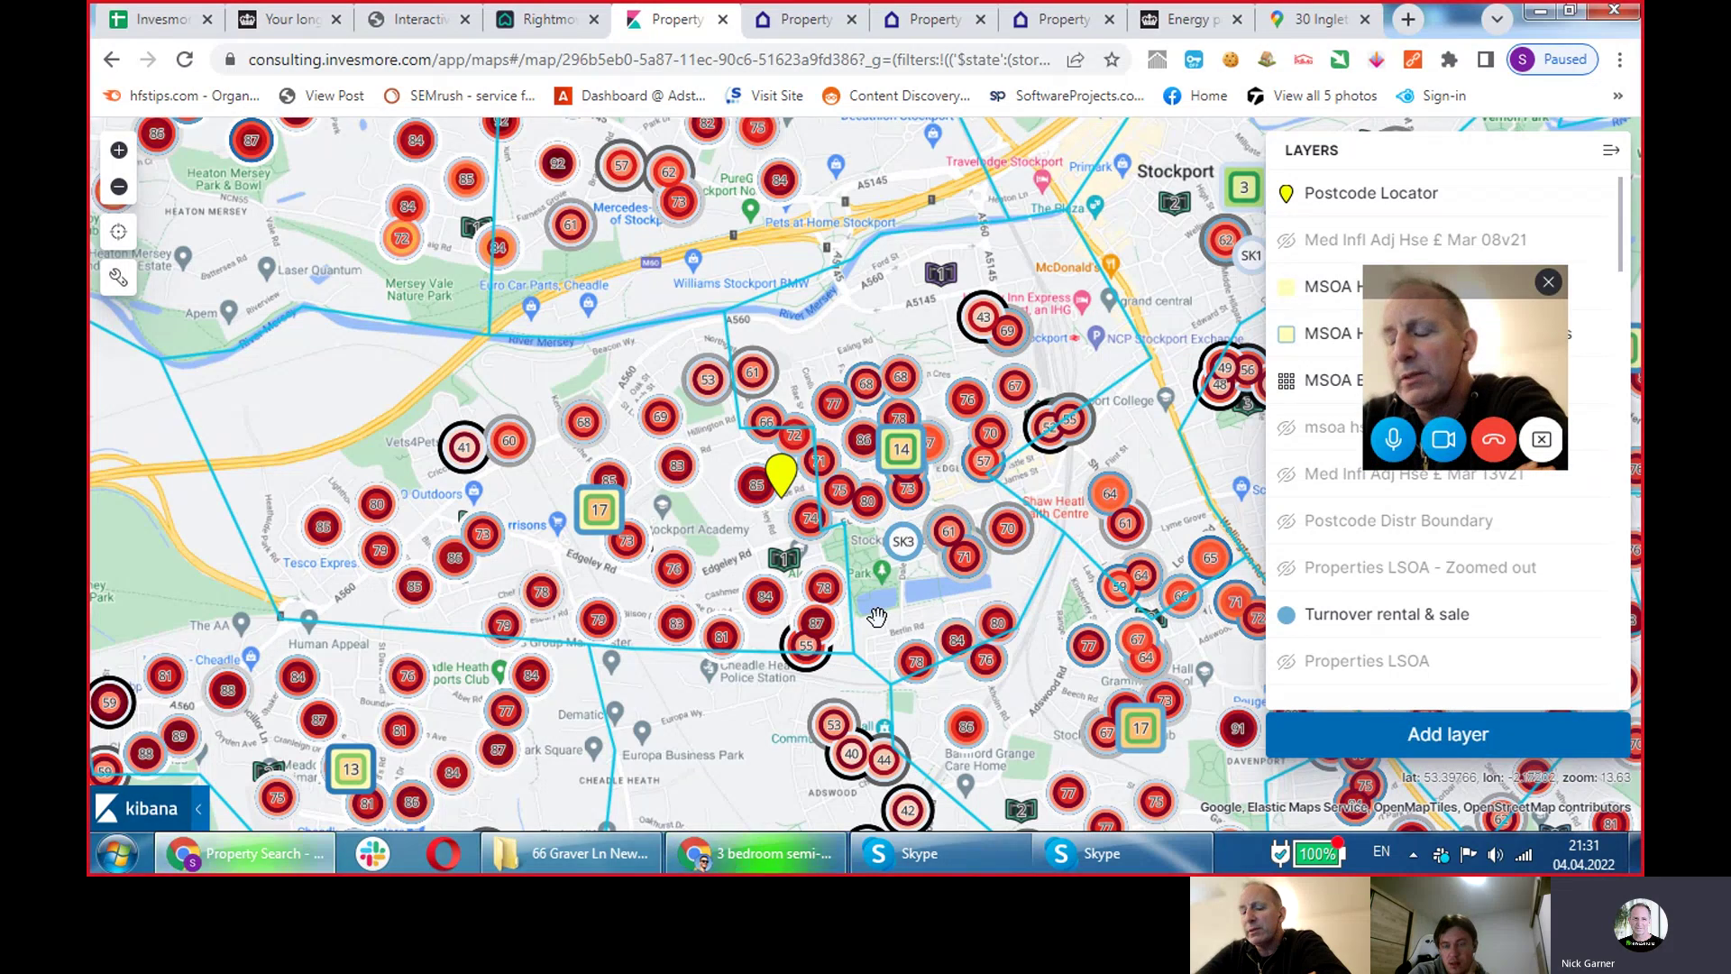
Stop the shared screen in the Skype call and switch to the Deal Scores spreadsheet in Chrome.
mouse_move(851, 769)
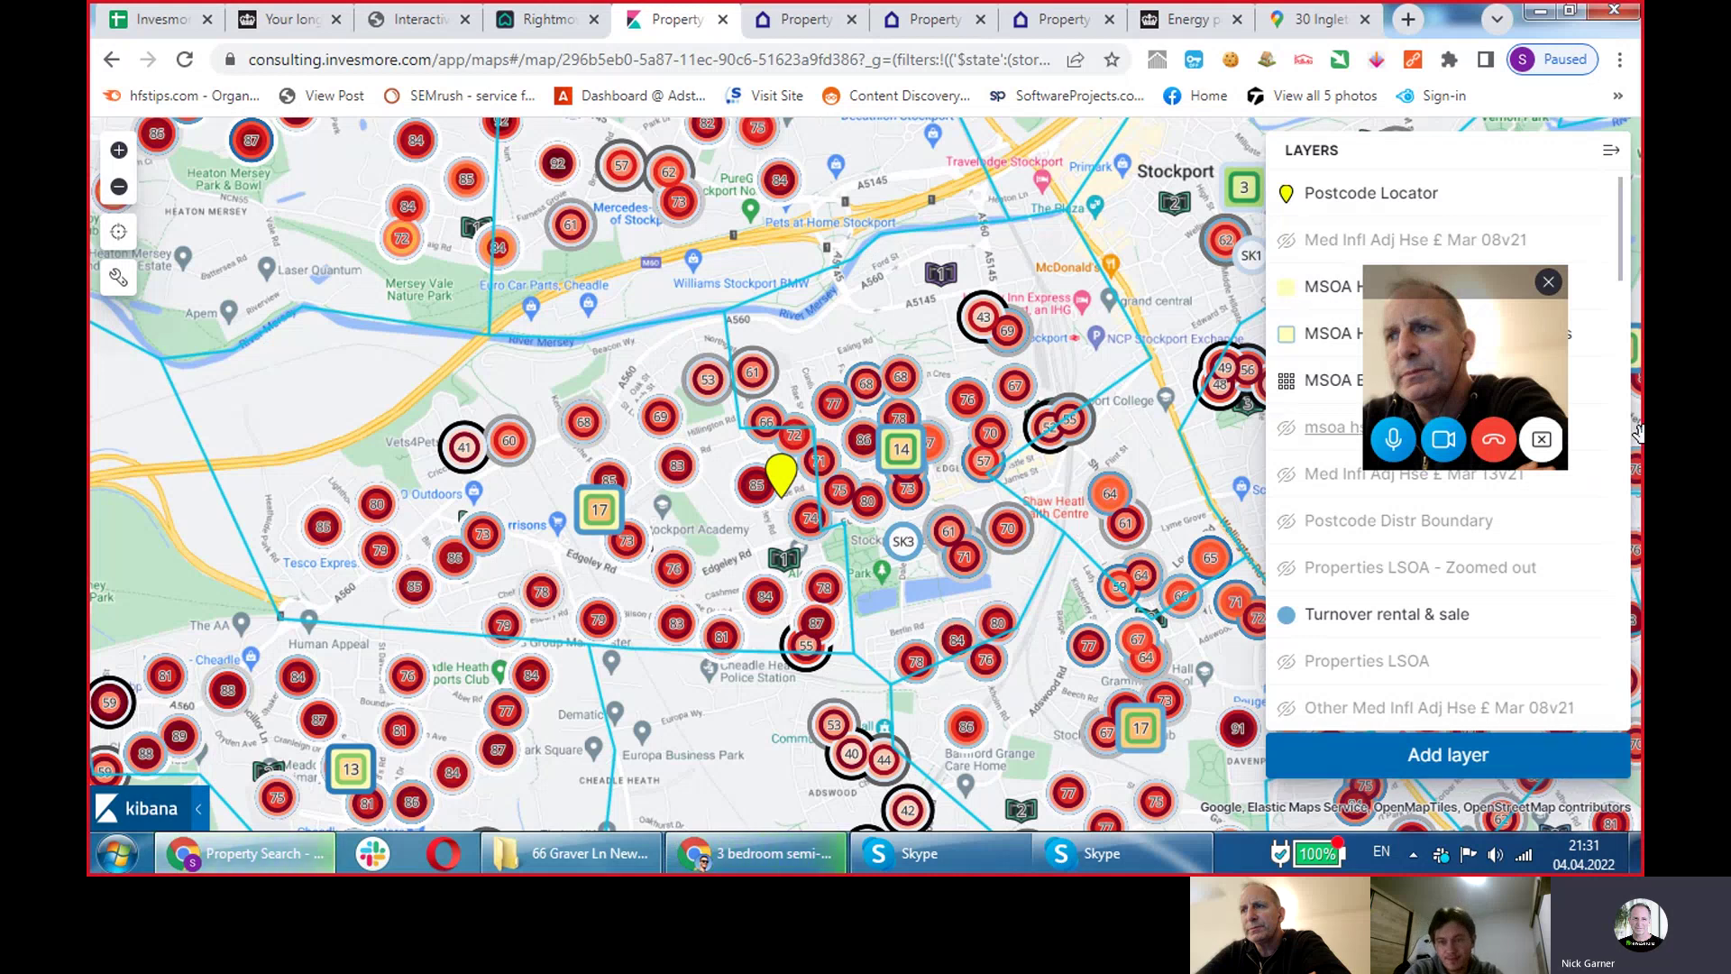
left_click(1542, 440)
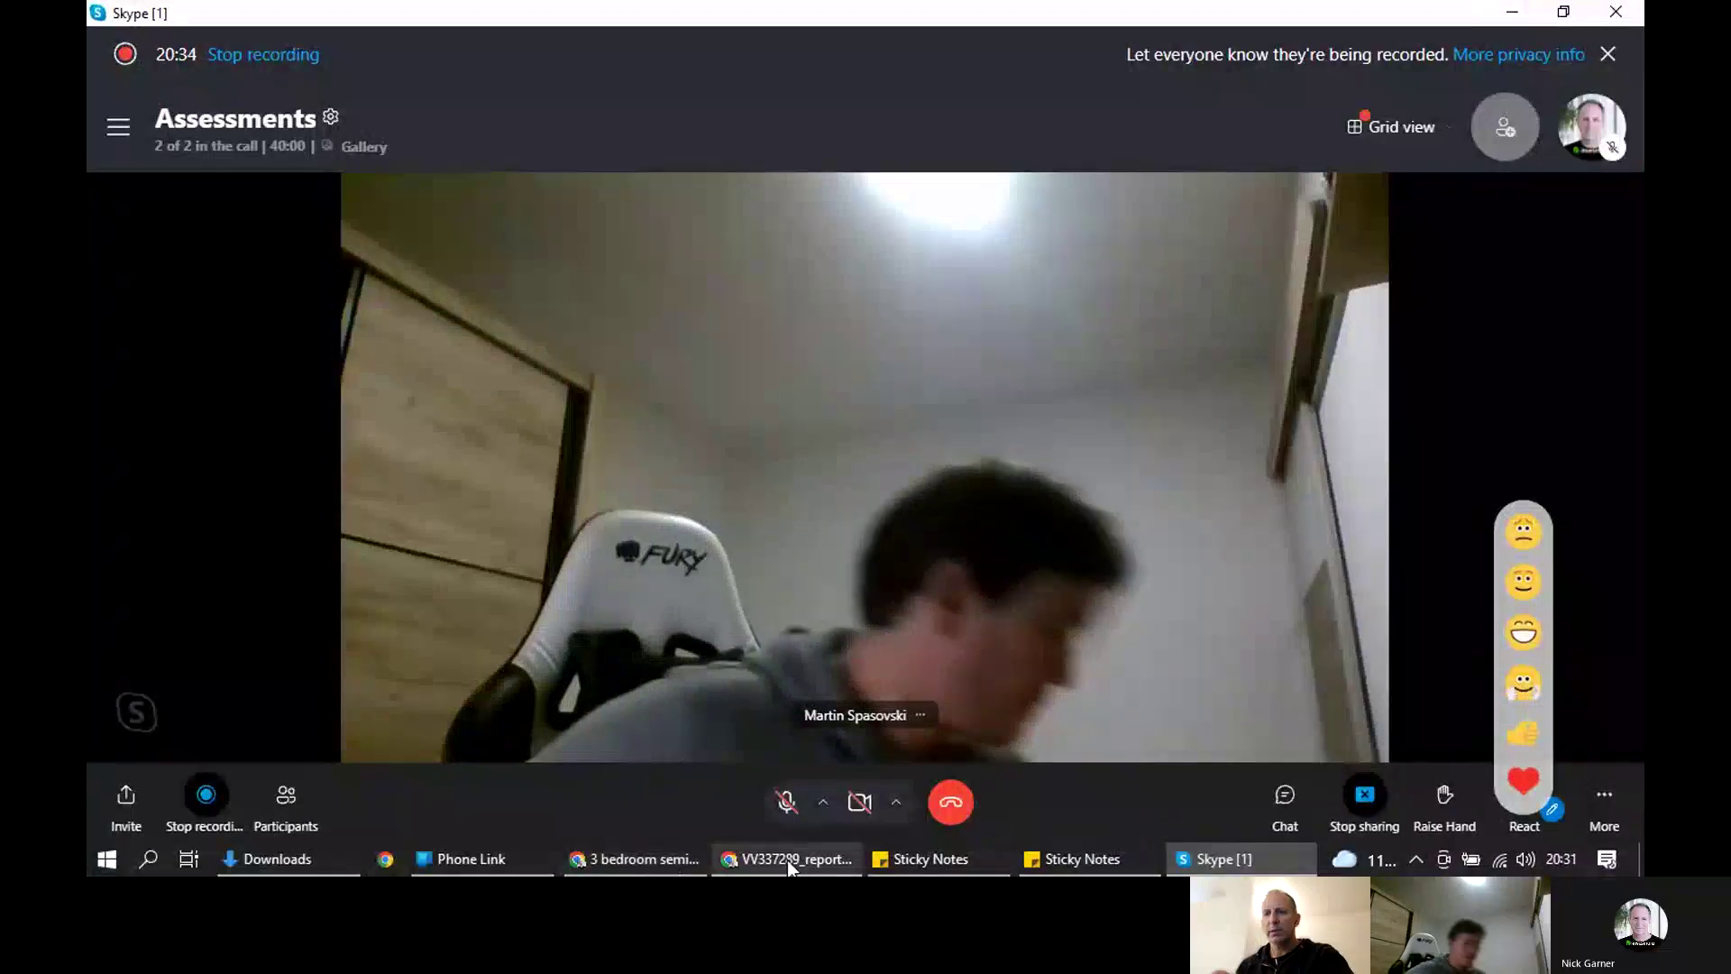
left_click(787, 860)
left_click(642, 861)
left_click(243, 18)
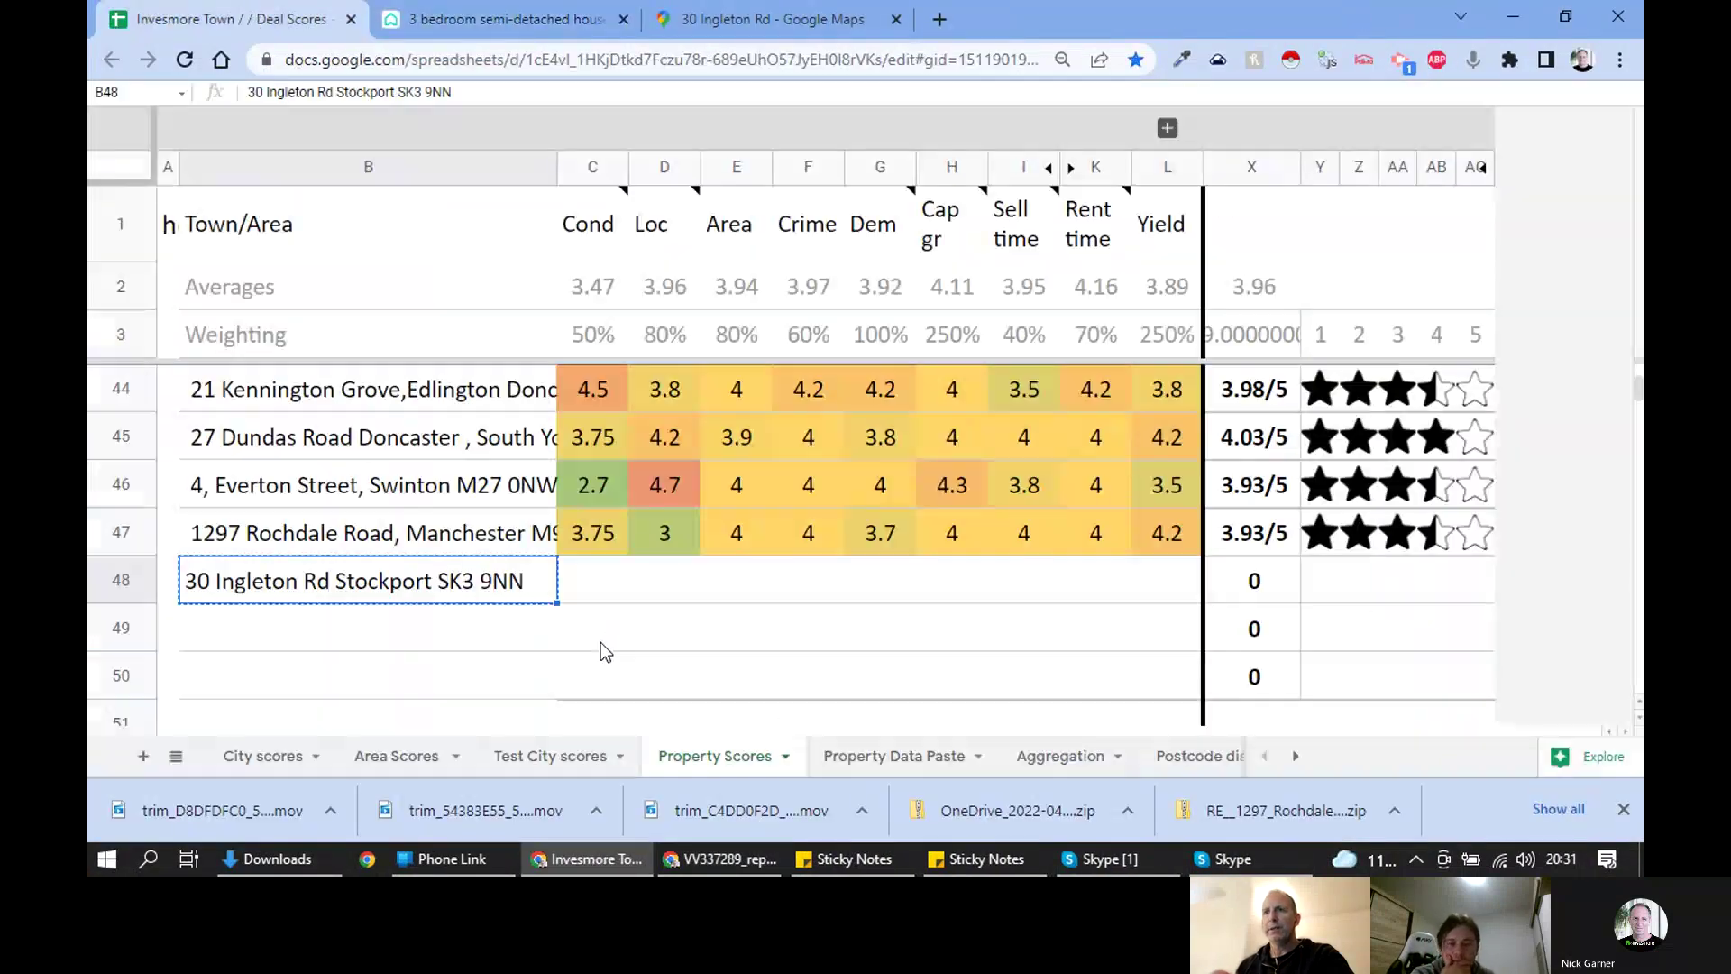
Reveal the hidden Price column between Sell time and Rent time and hide it again.
left_click(591, 590)
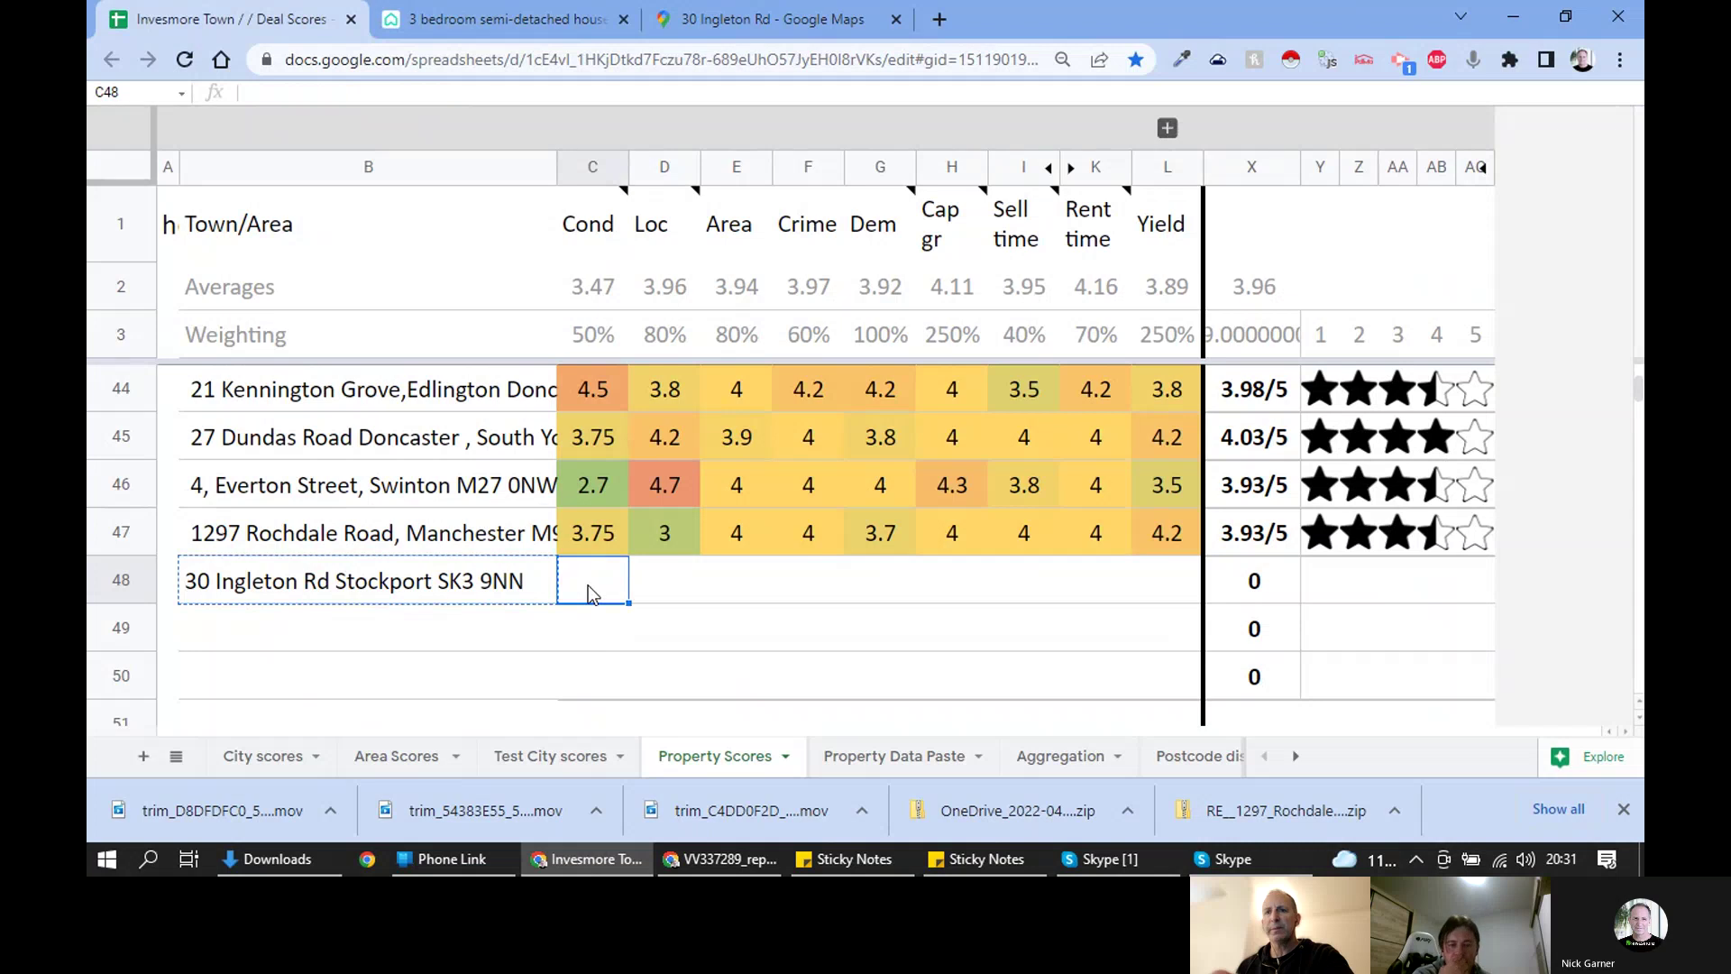
mouse_move(1009, 255)
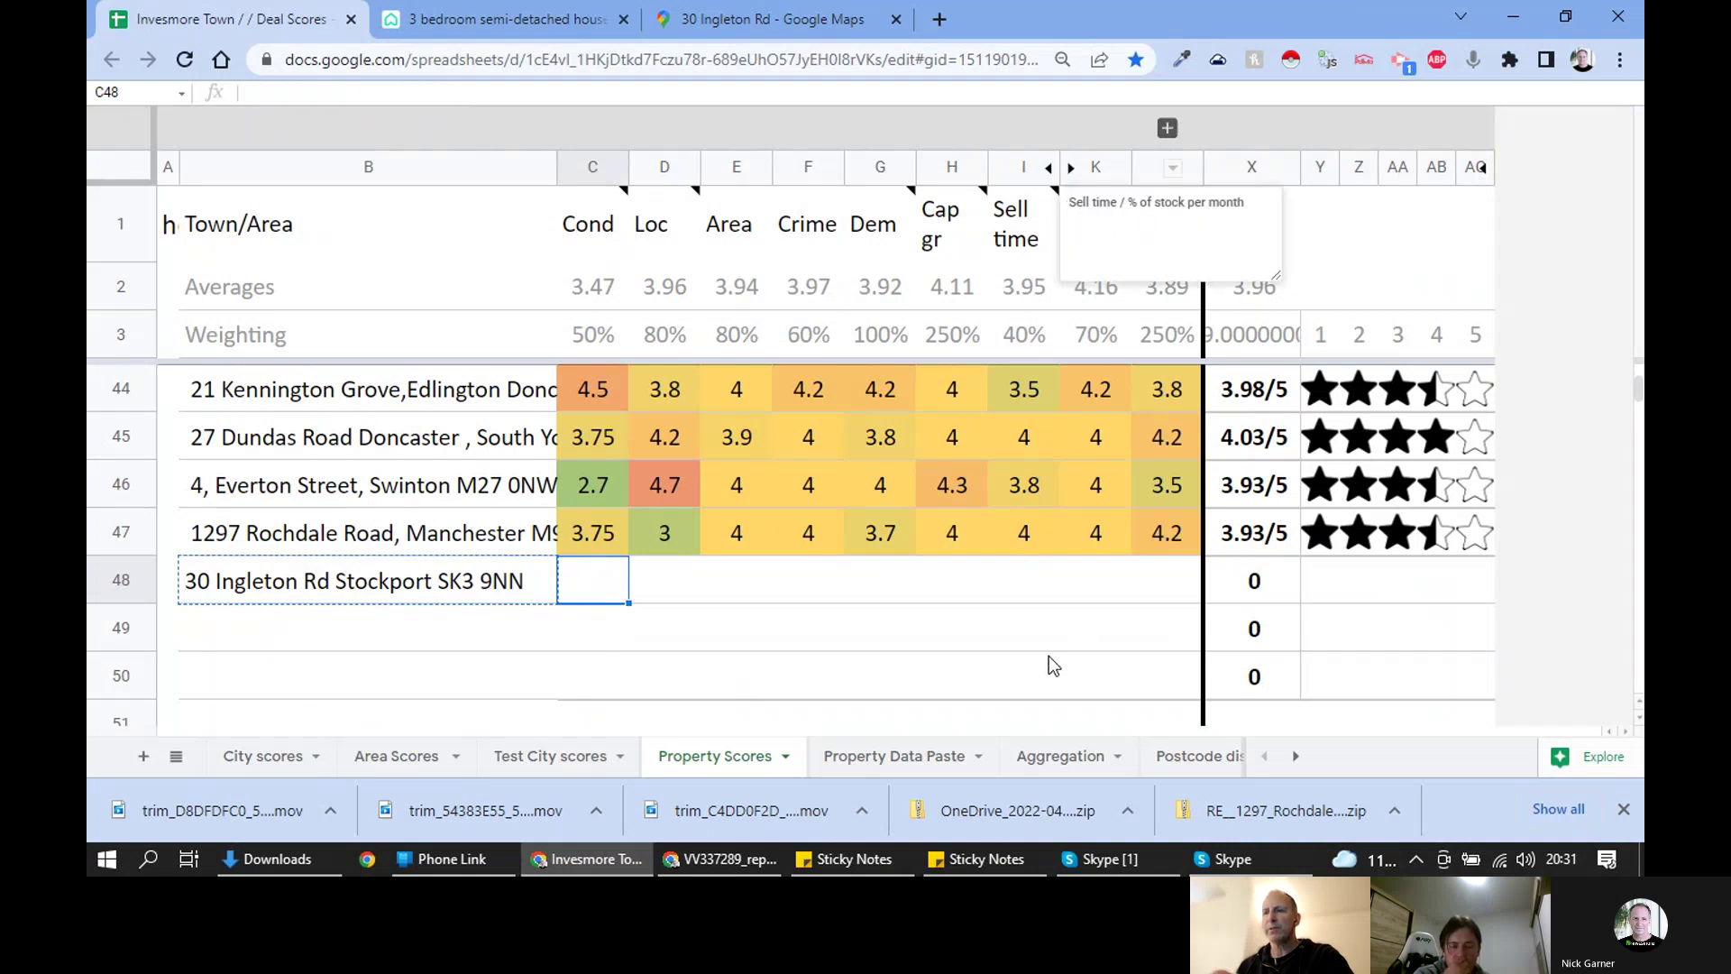
left_click(1169, 577)
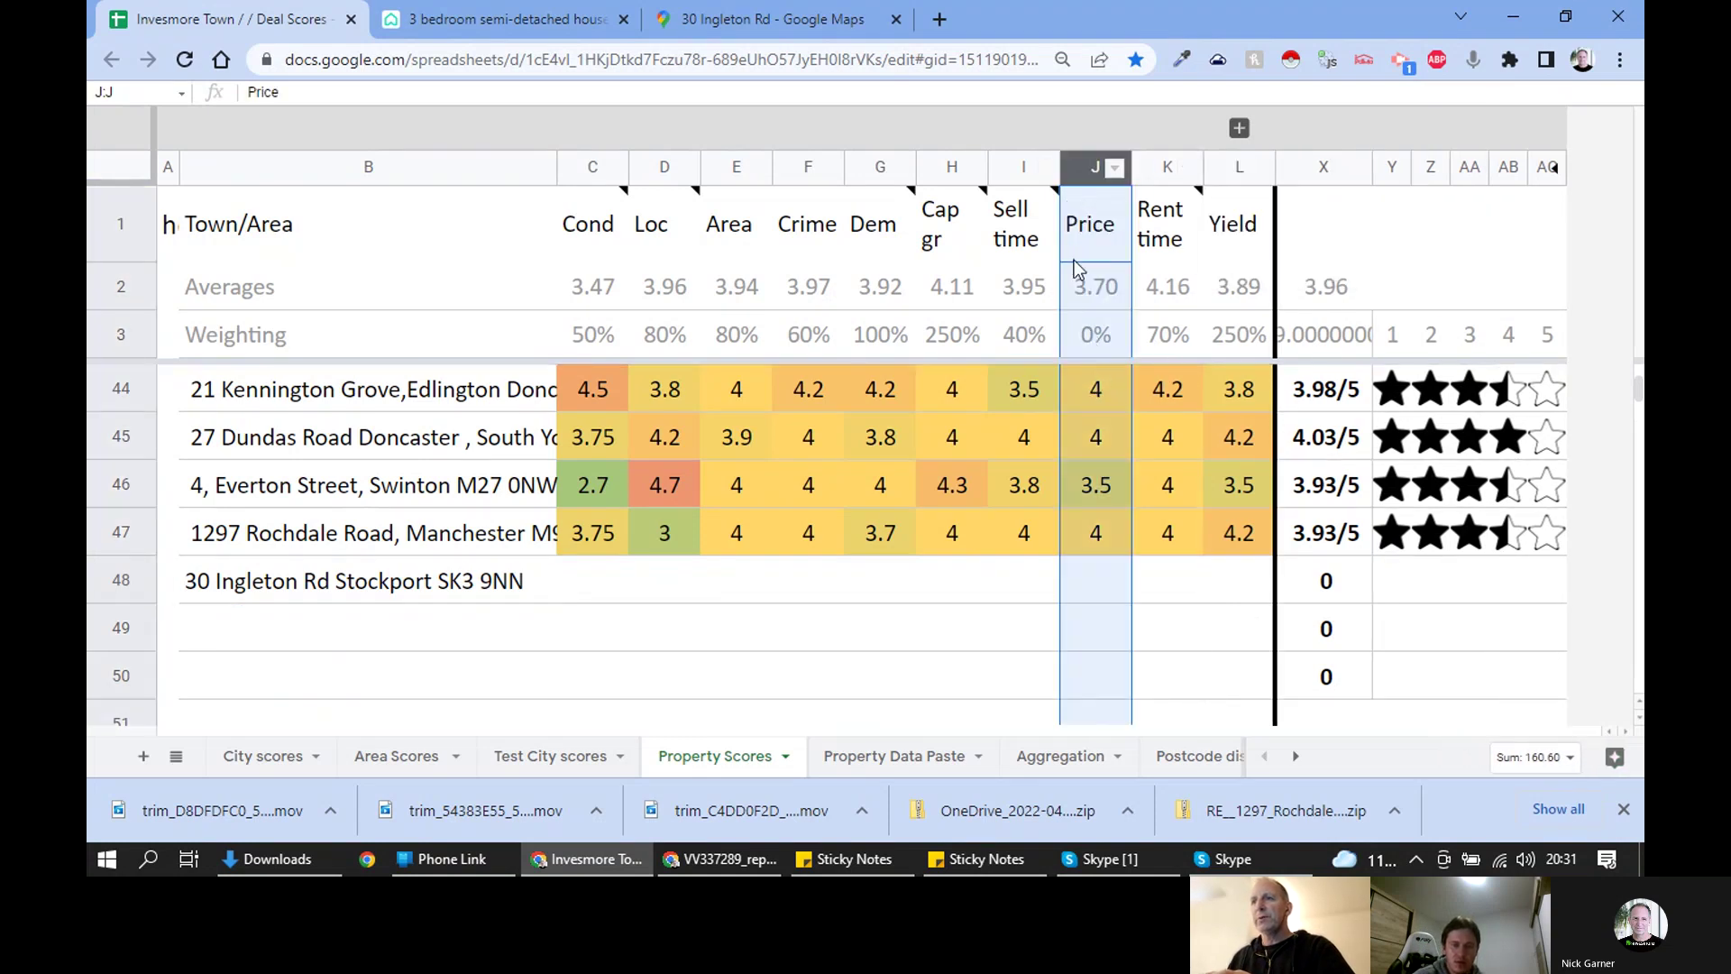
right_click(1099, 171)
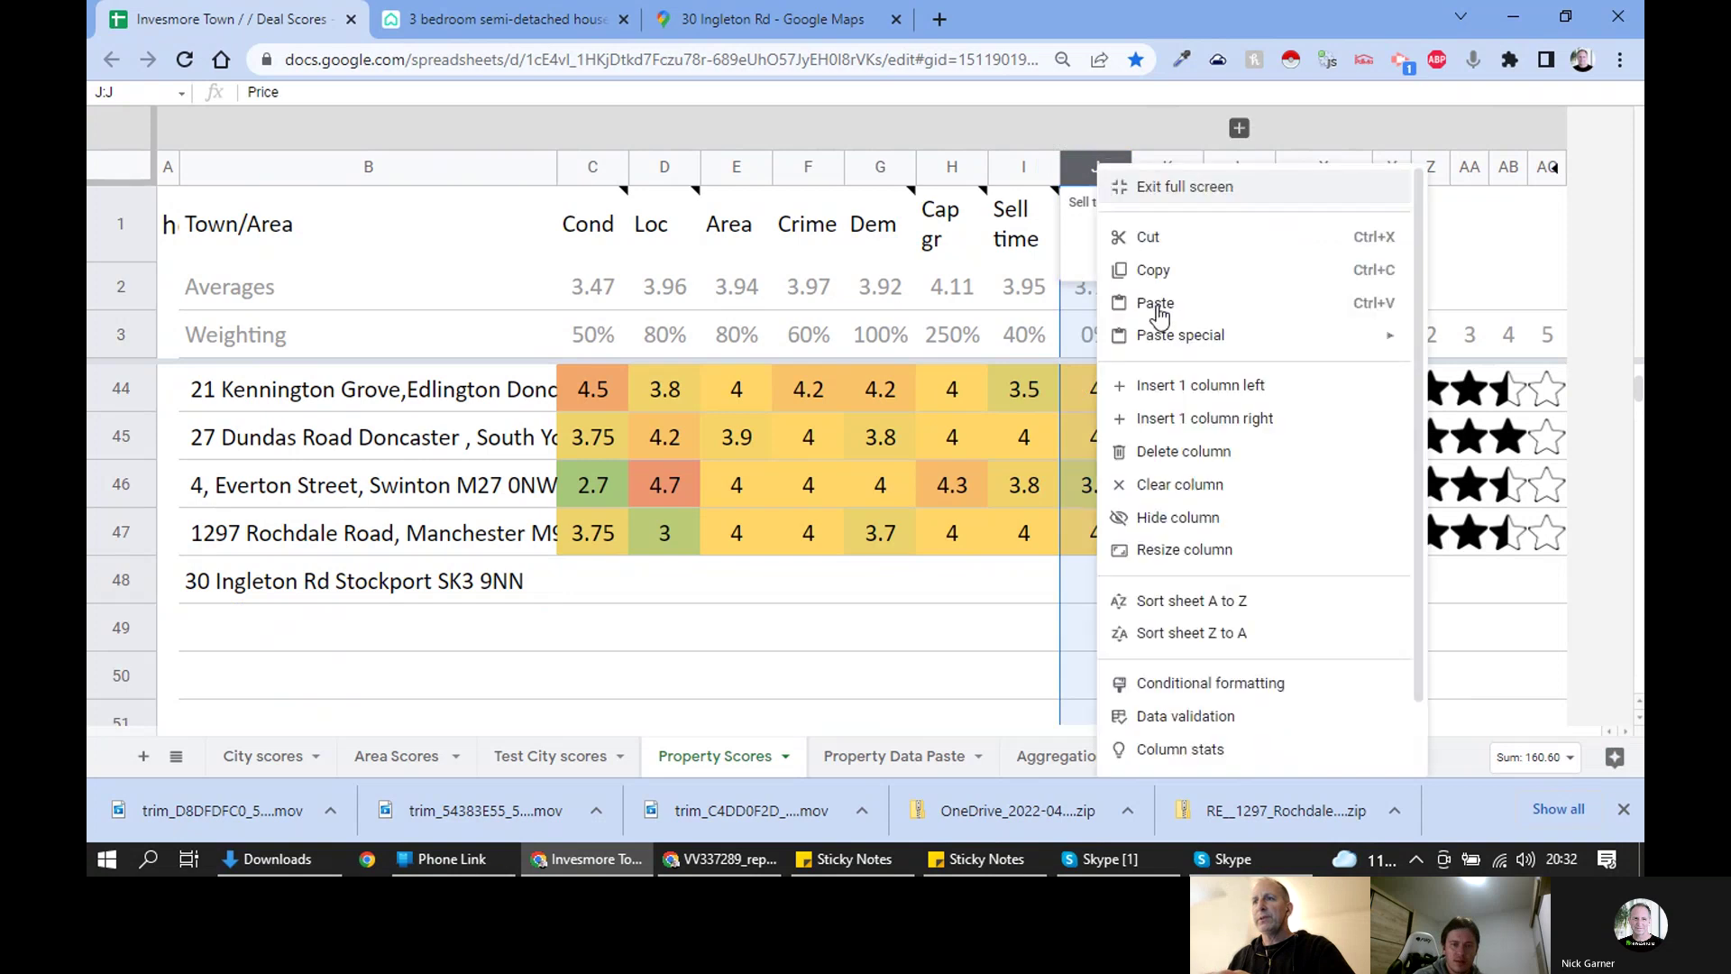
left_click(1178, 518)
Score the Stockport property in row 48 with 3.75 for Cond and 4.7 for Loc.
left_click(577, 579)
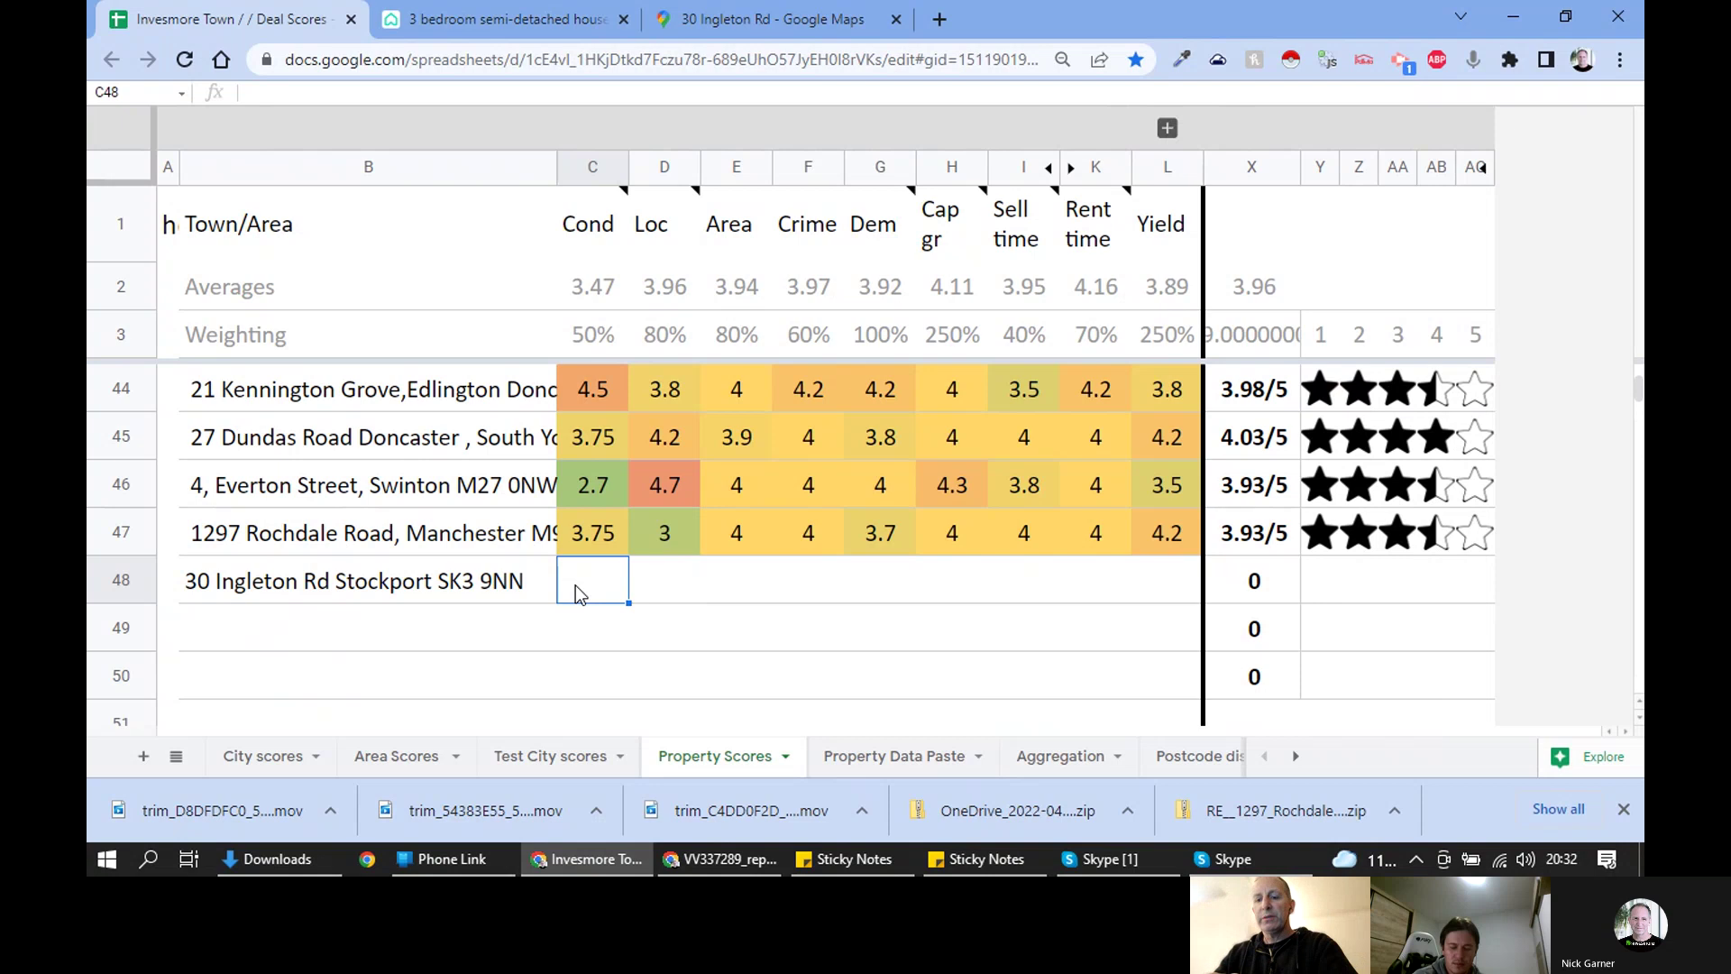
type("3.75")
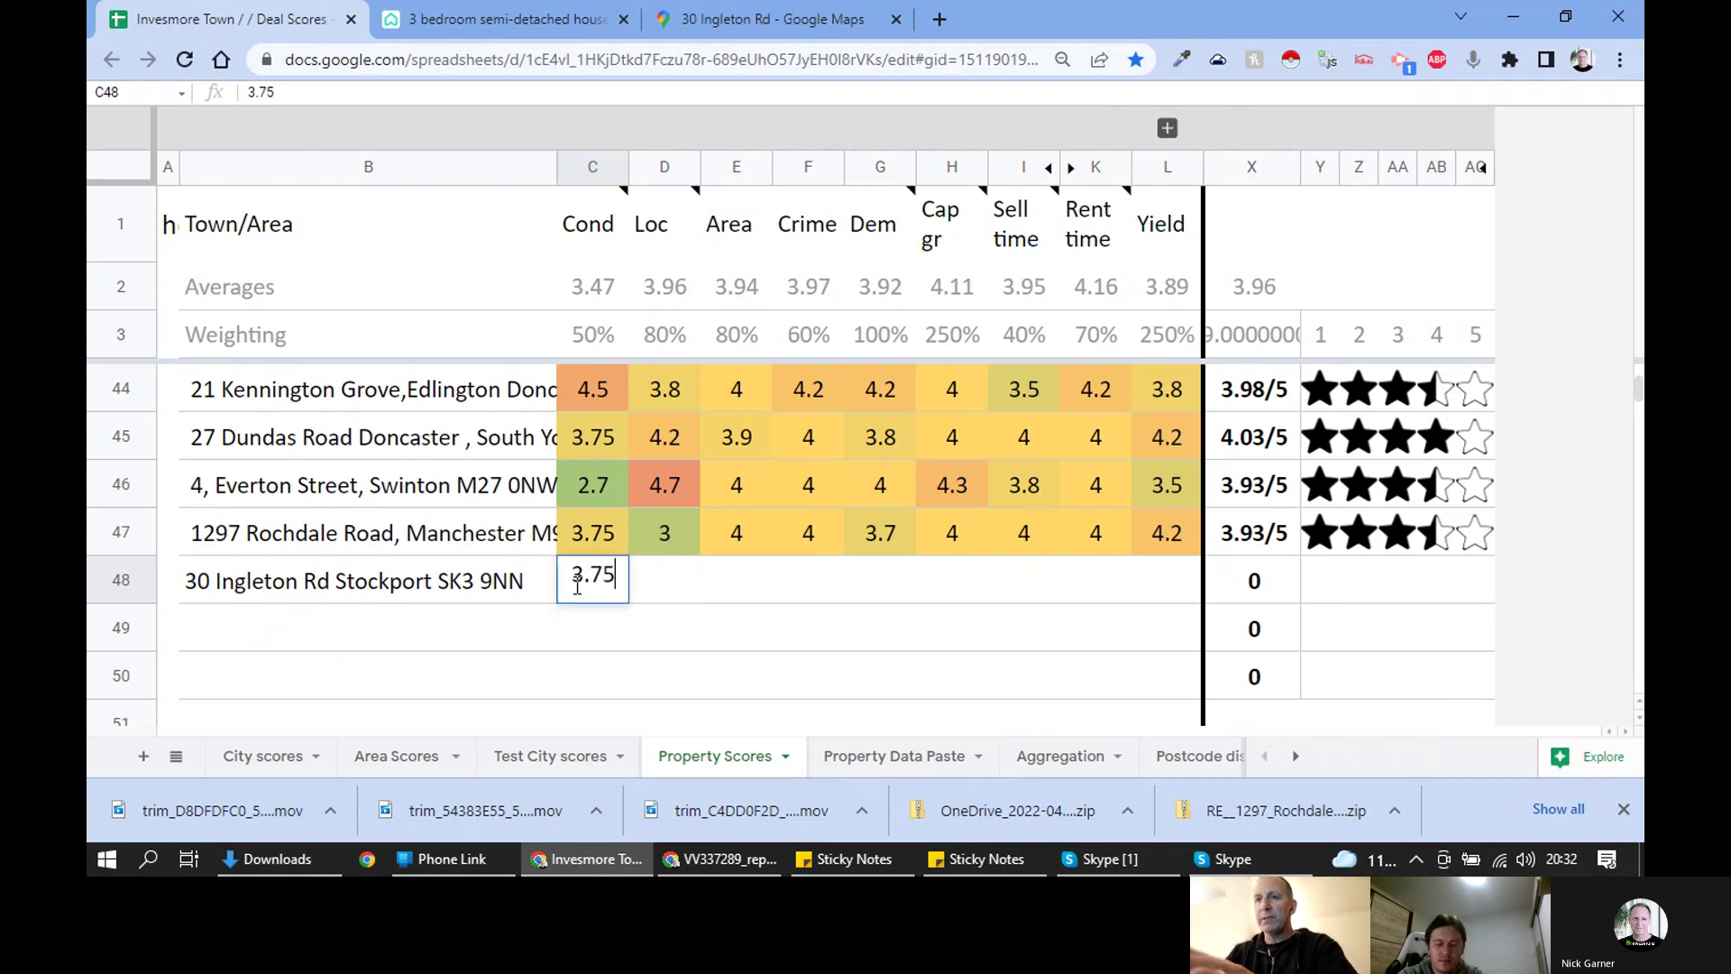
key("Return")
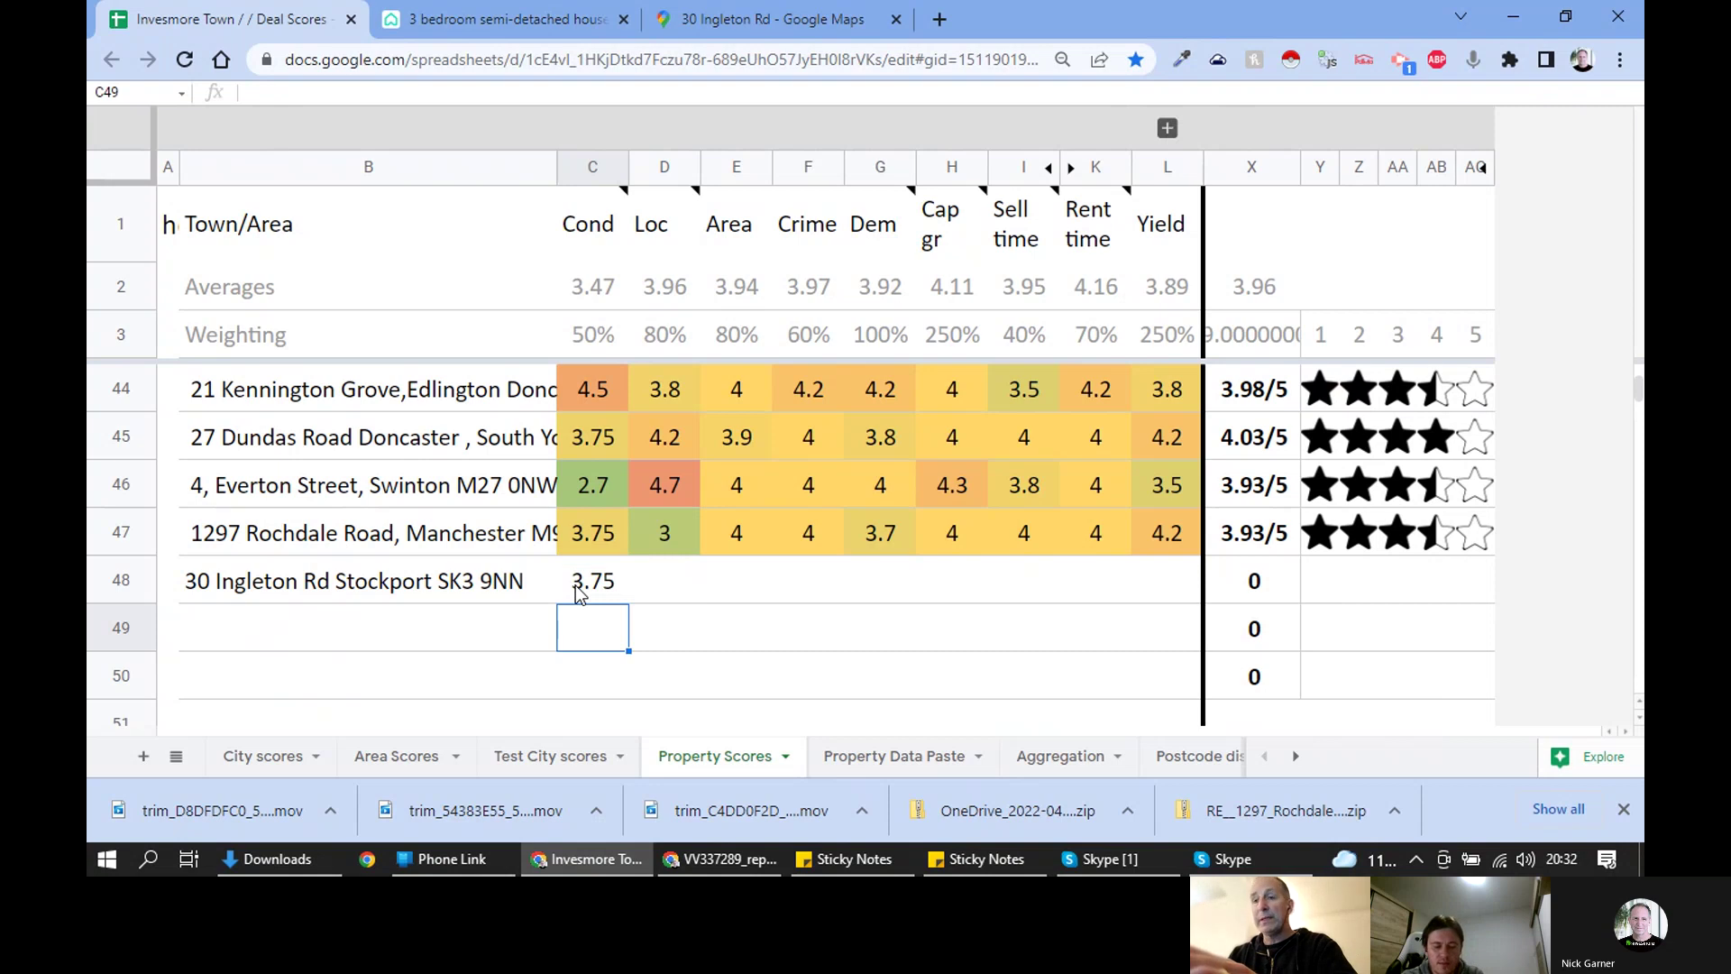
left_click(577, 591)
key("Tab")
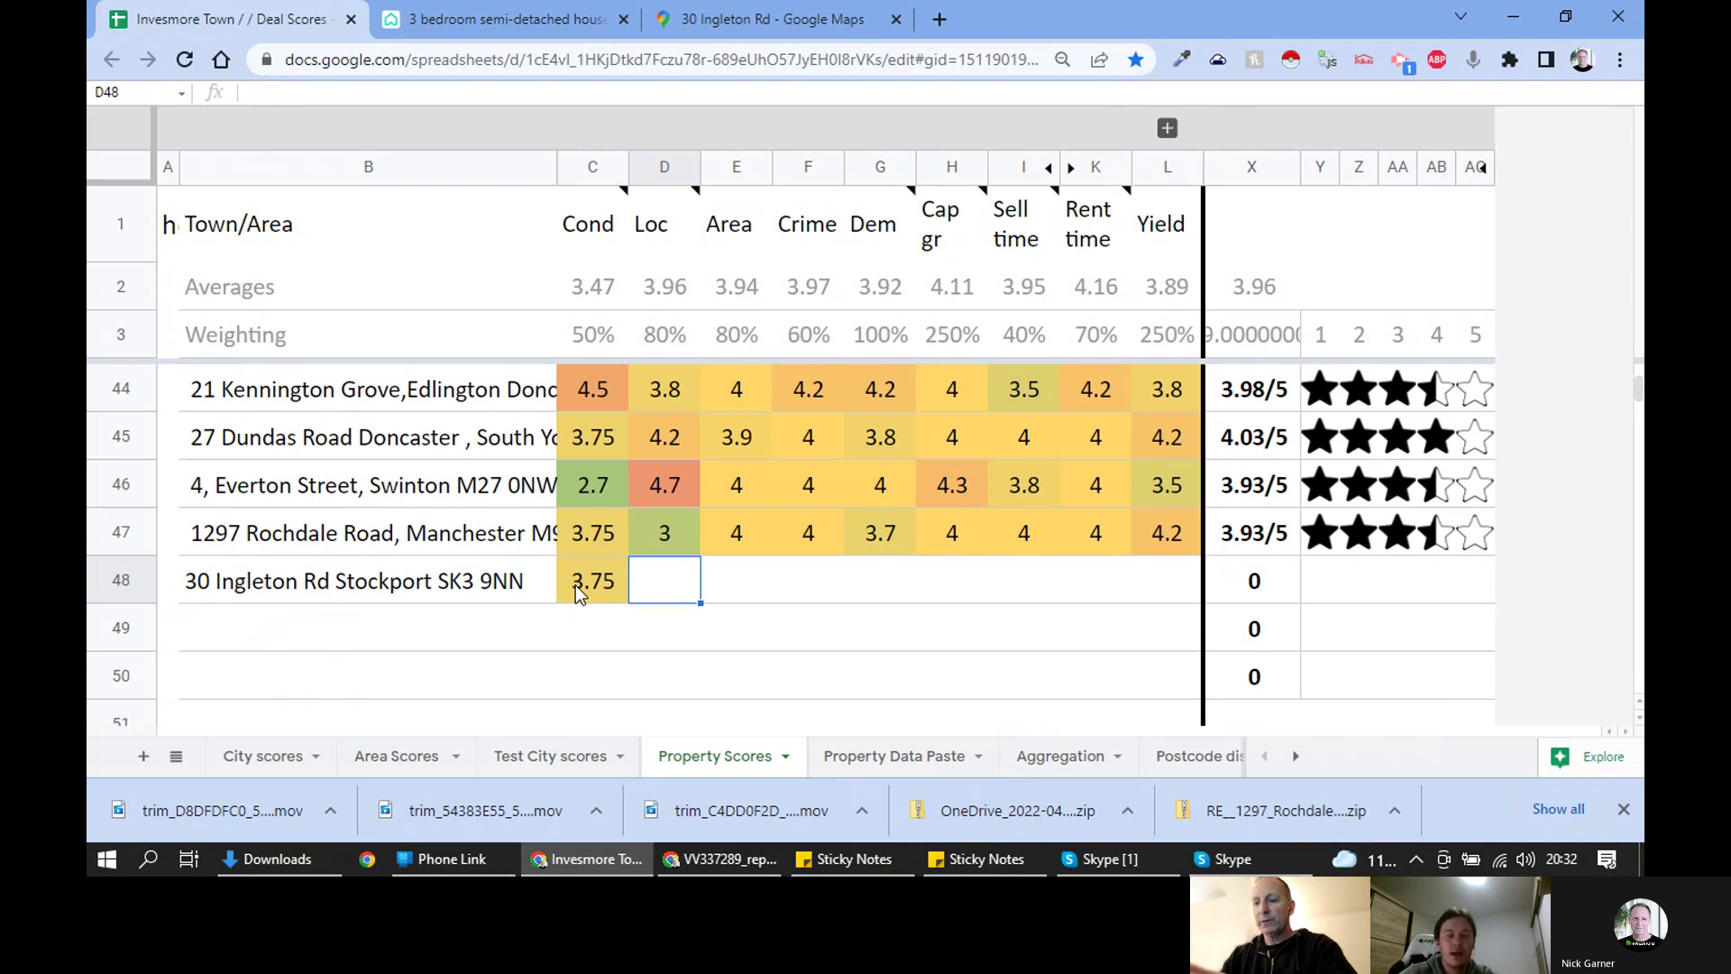
type("4.7")
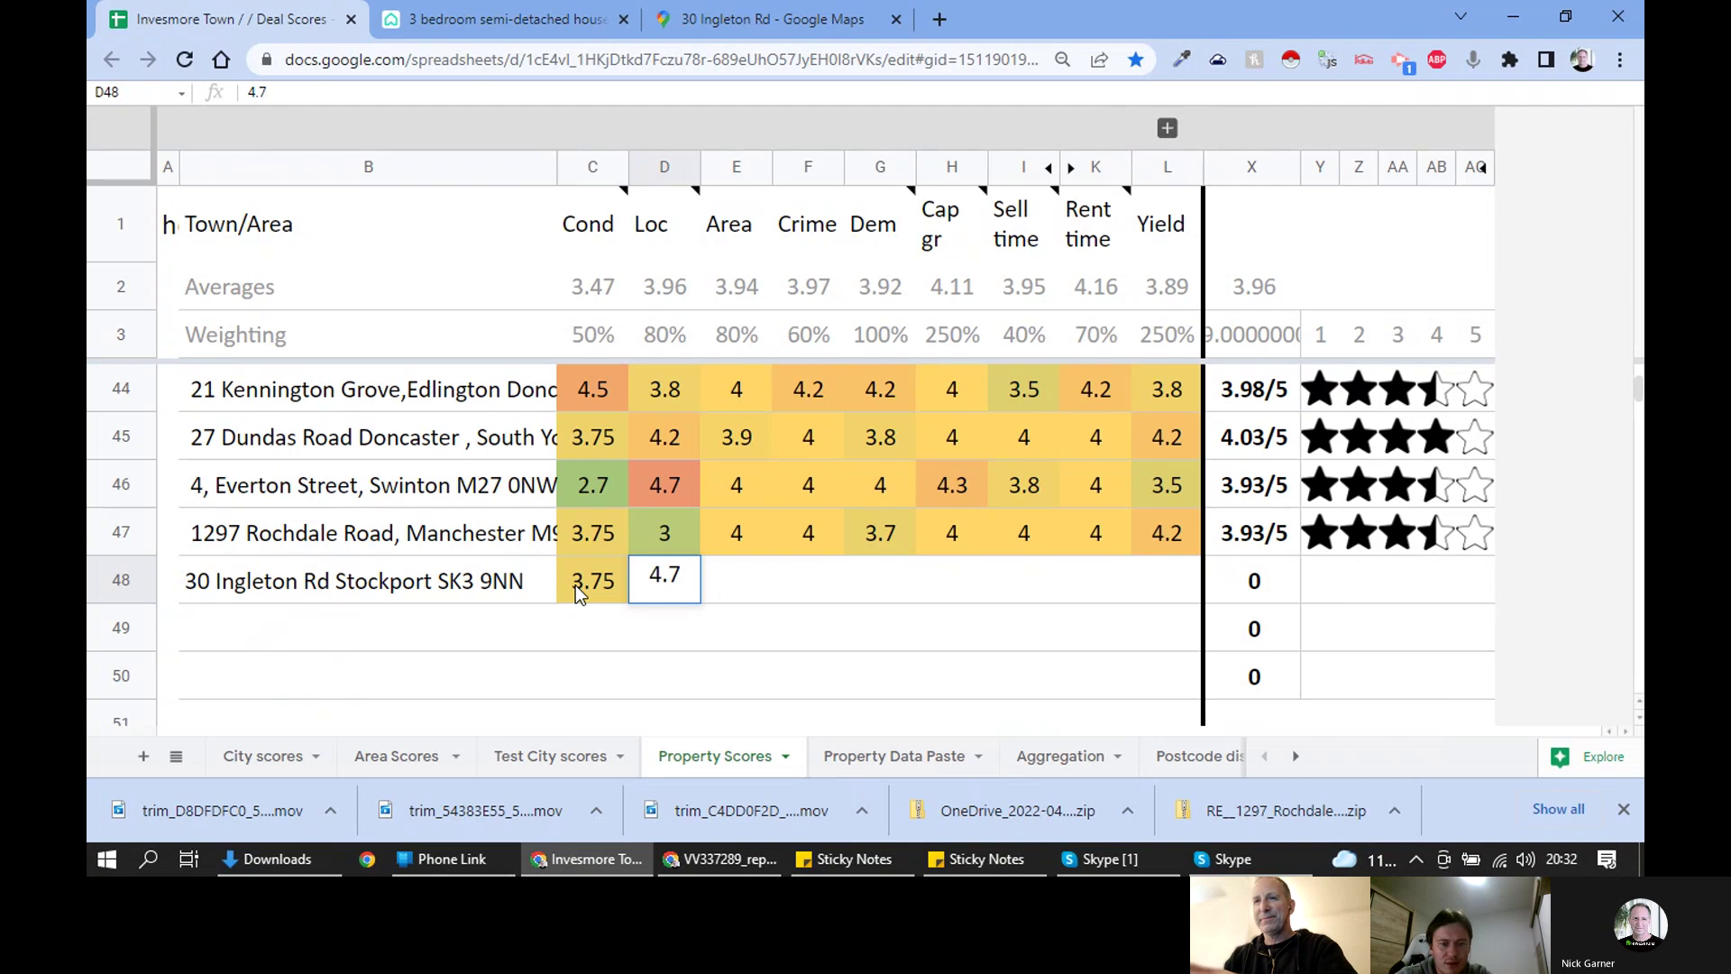
key("Return")
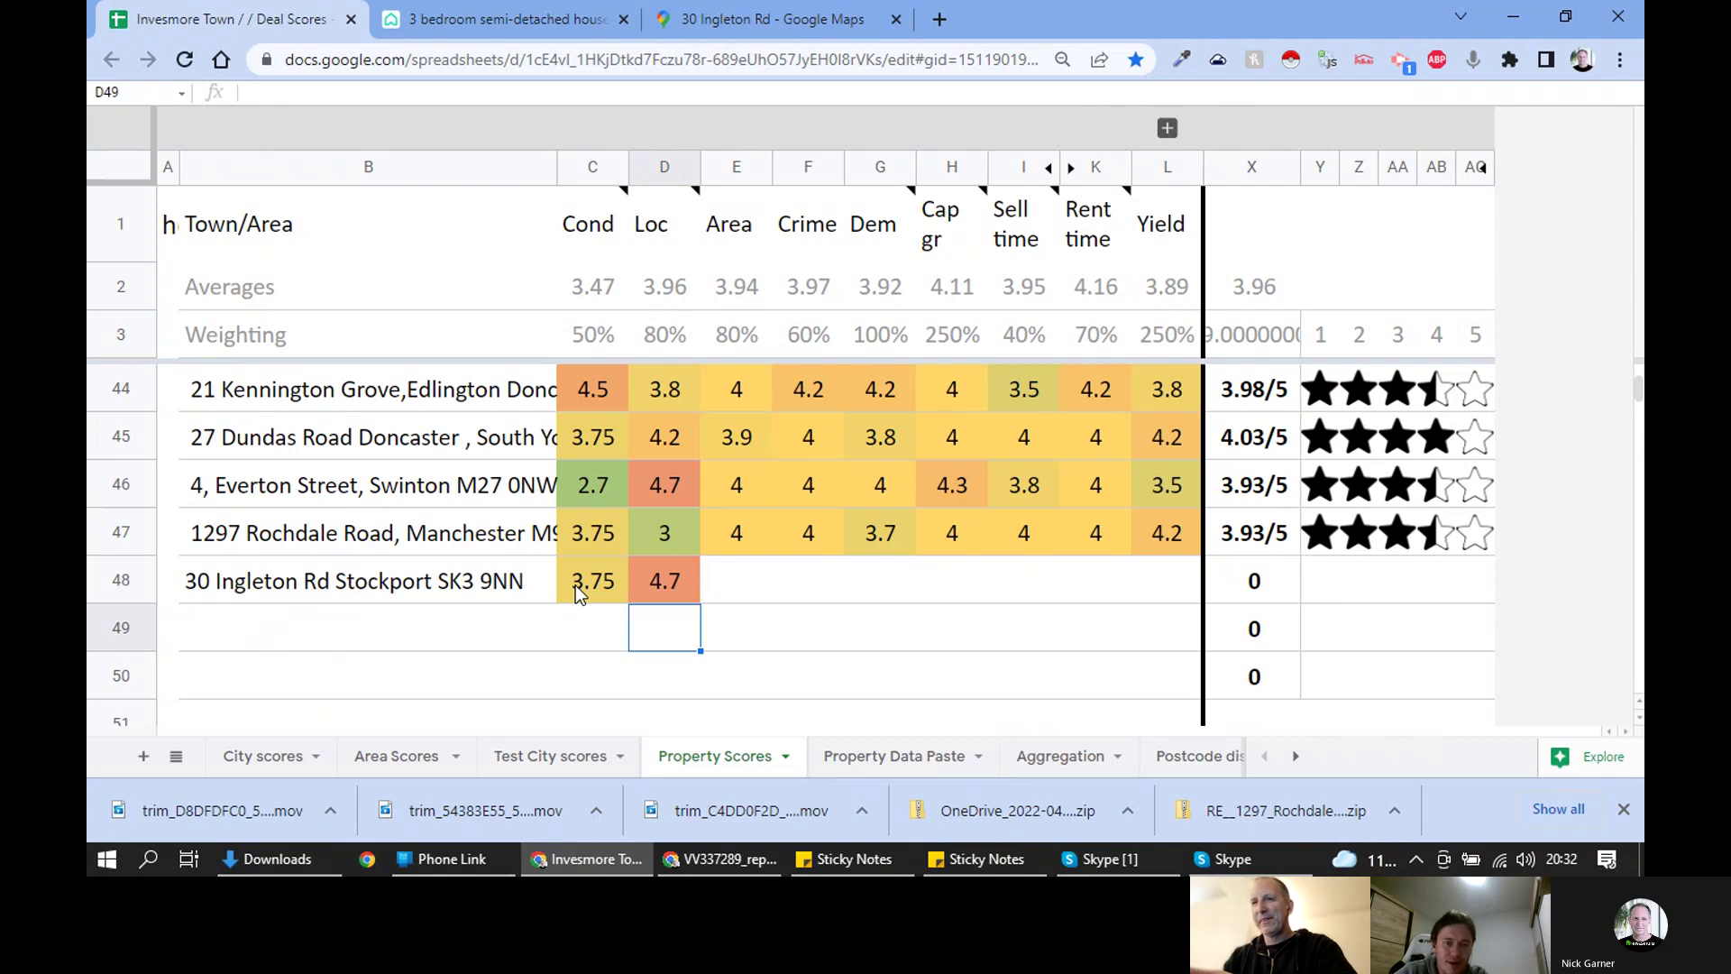
Score the Stockport property in row 48 with 4.3 for Area and 4.1 for Crime.
key("Up")
key("Right")
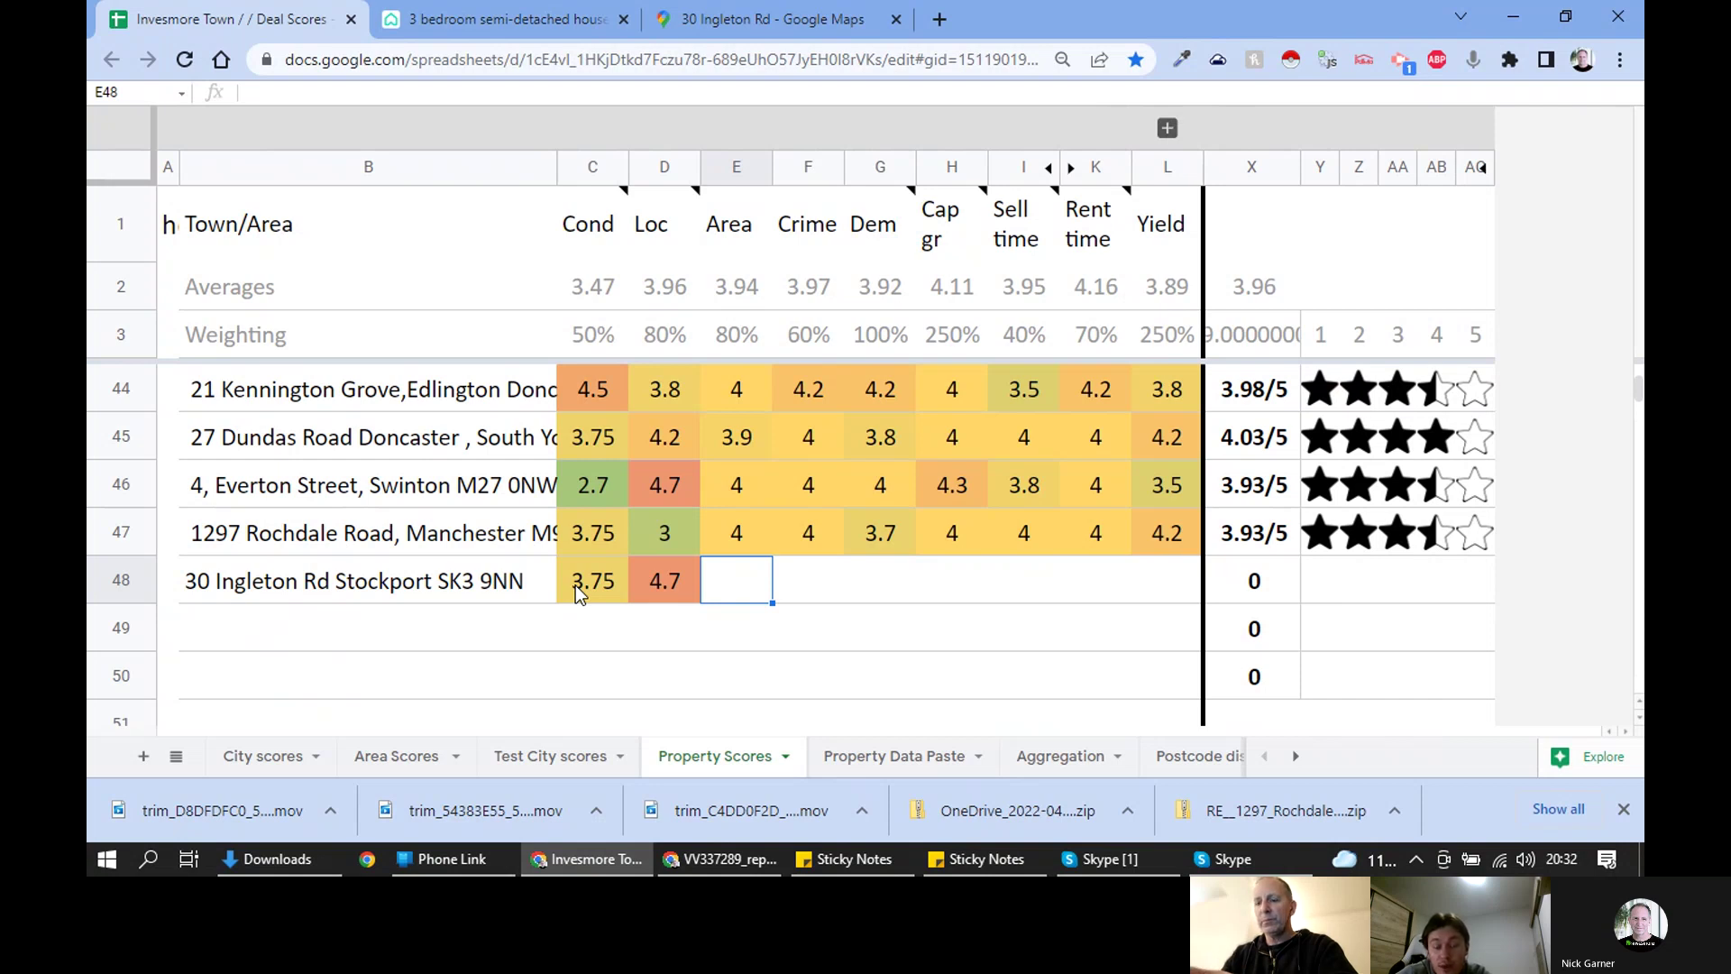
type("4.3")
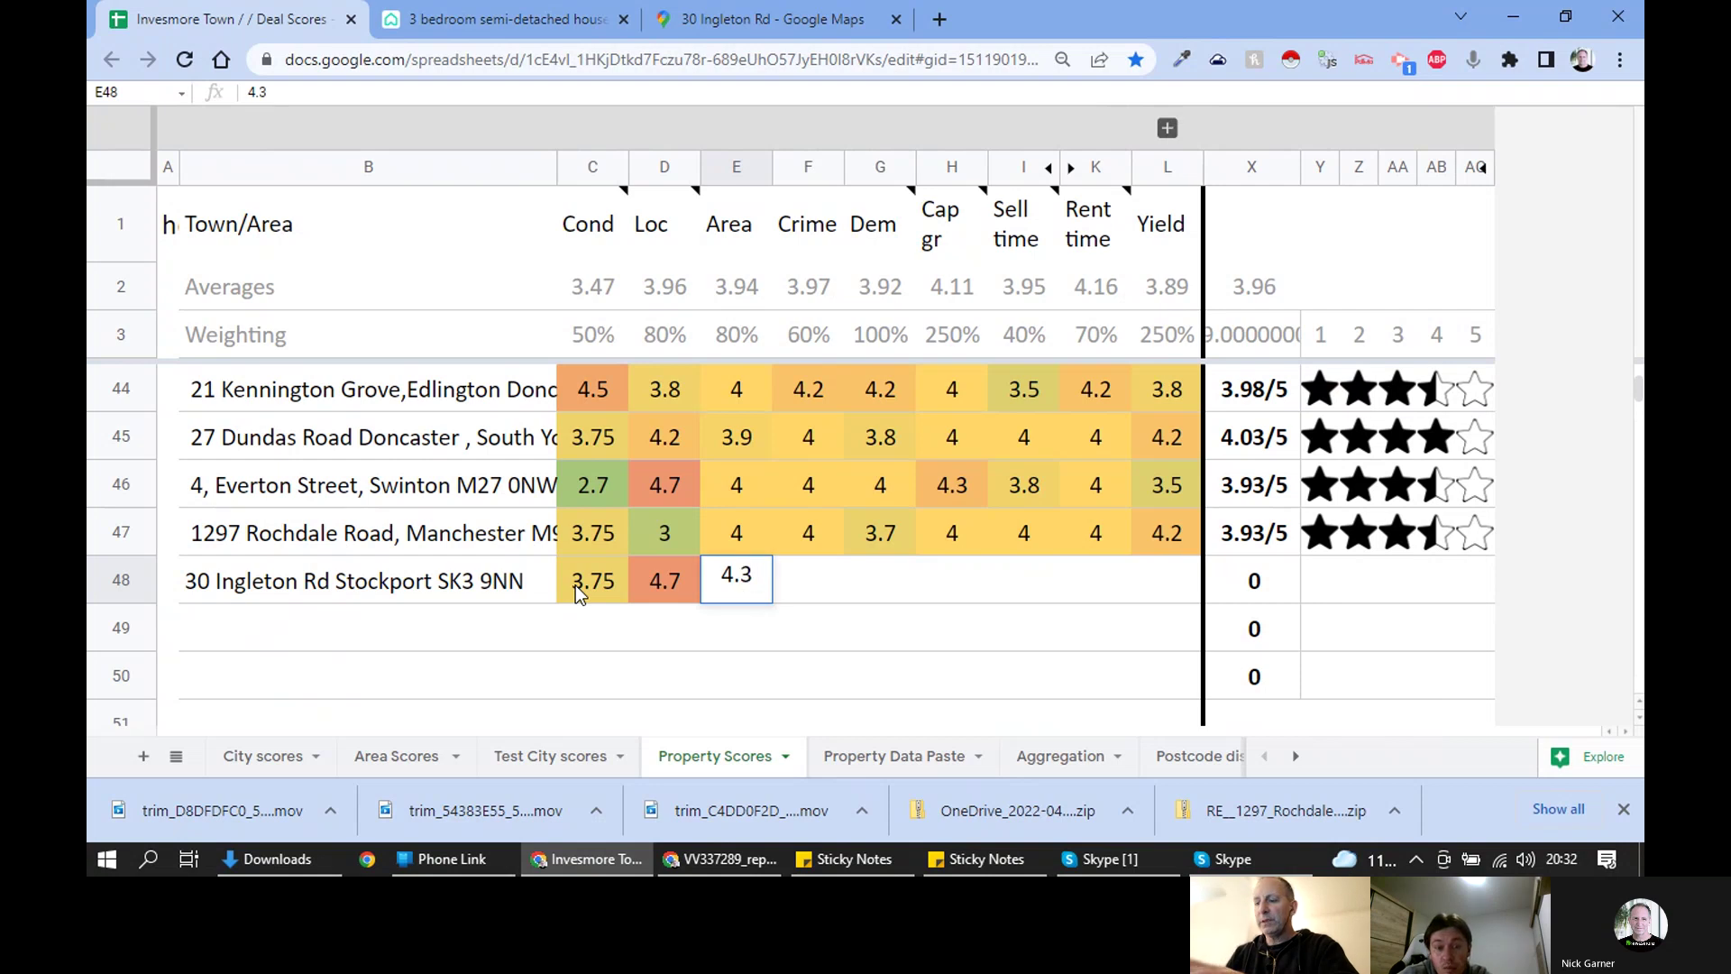
key("Tab")
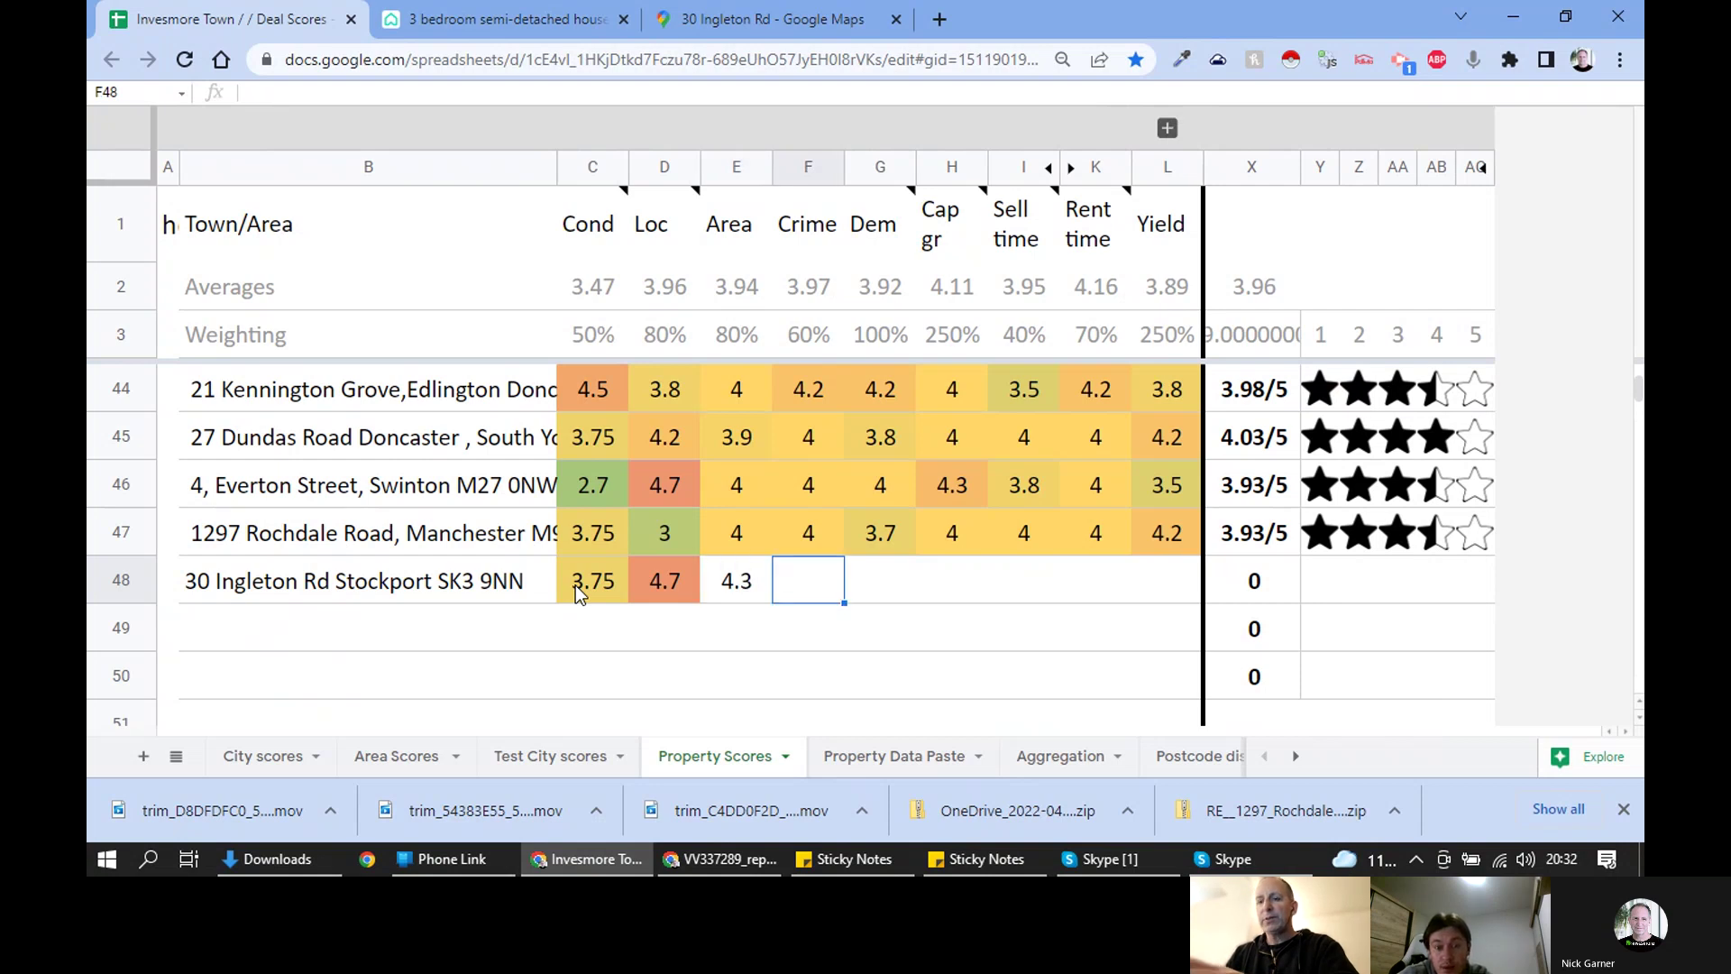
type("4")
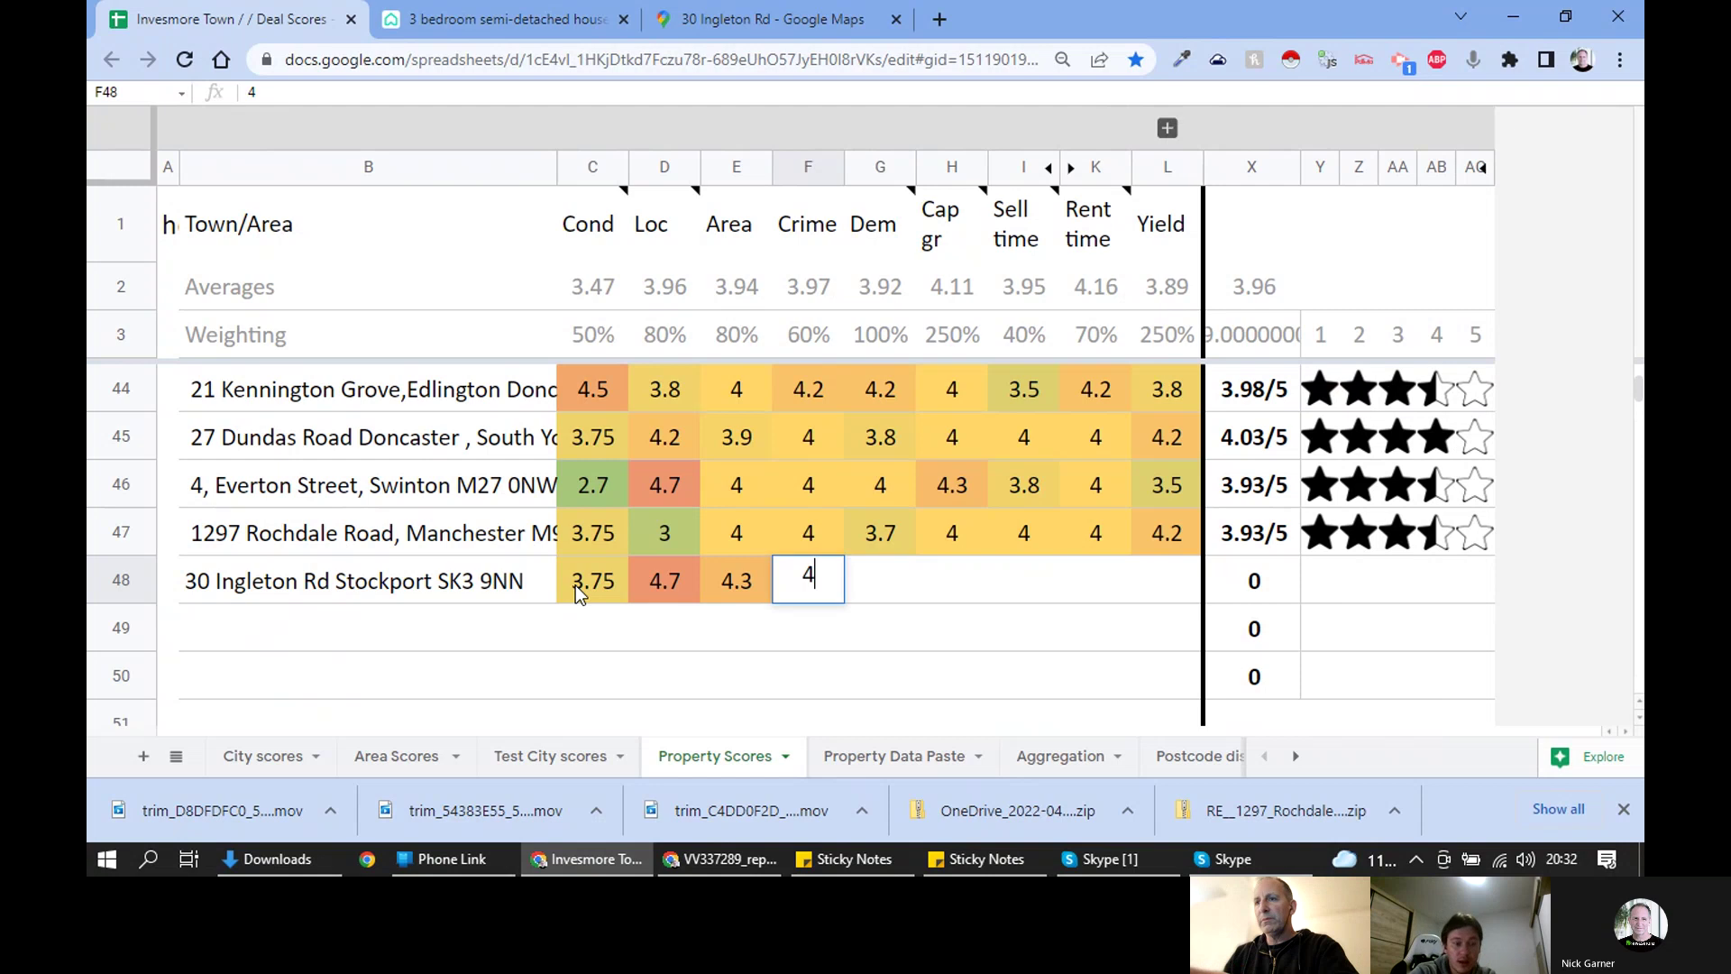
key("Tab")
key("Left")
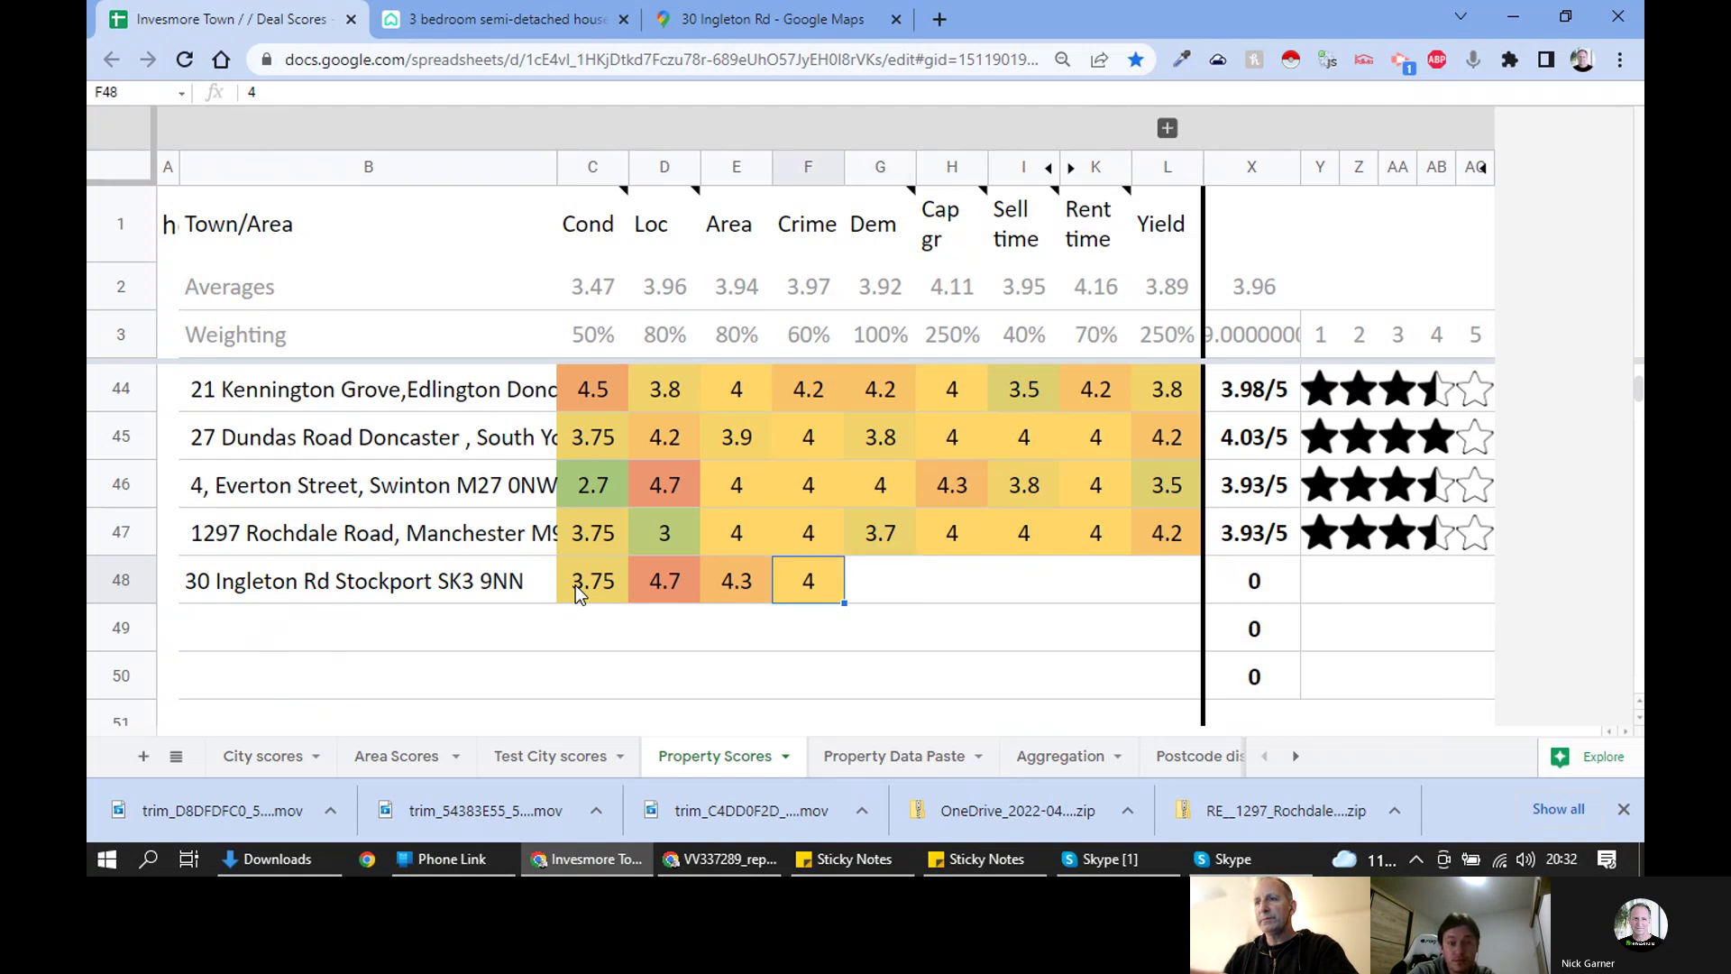
type("4.1")
key("Tab")
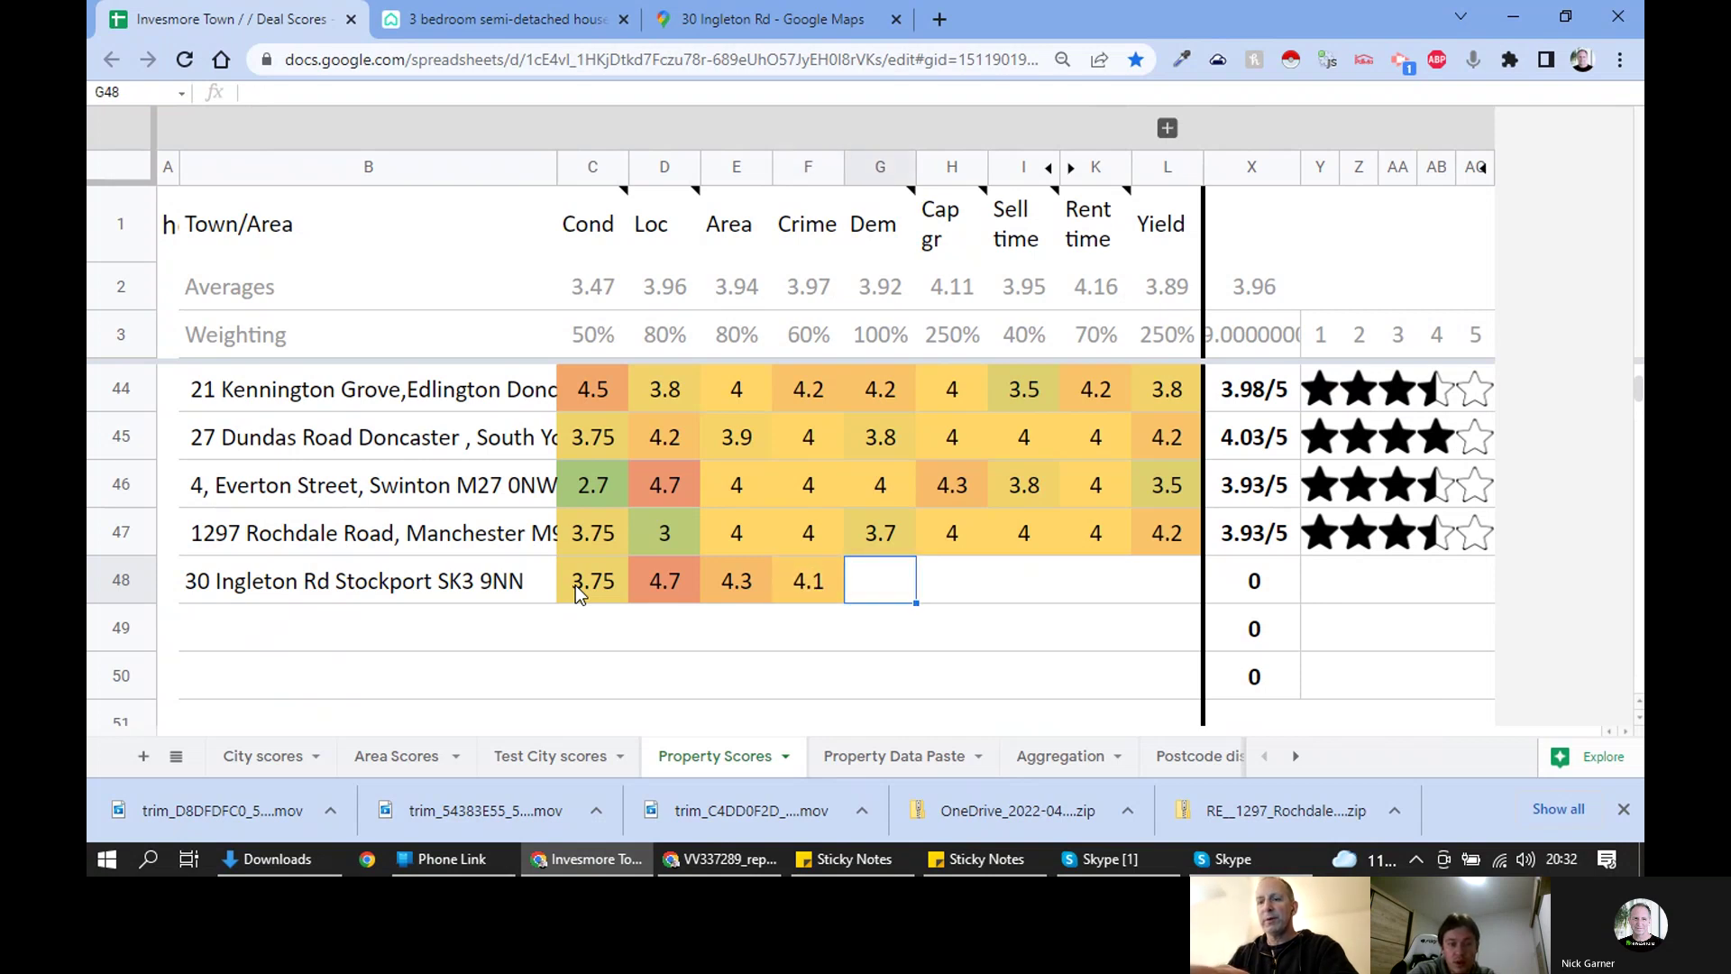
Score the Stockport property in row 48 with 4.7 for Dem and 4.3 for Cap gr.
type("4.3")
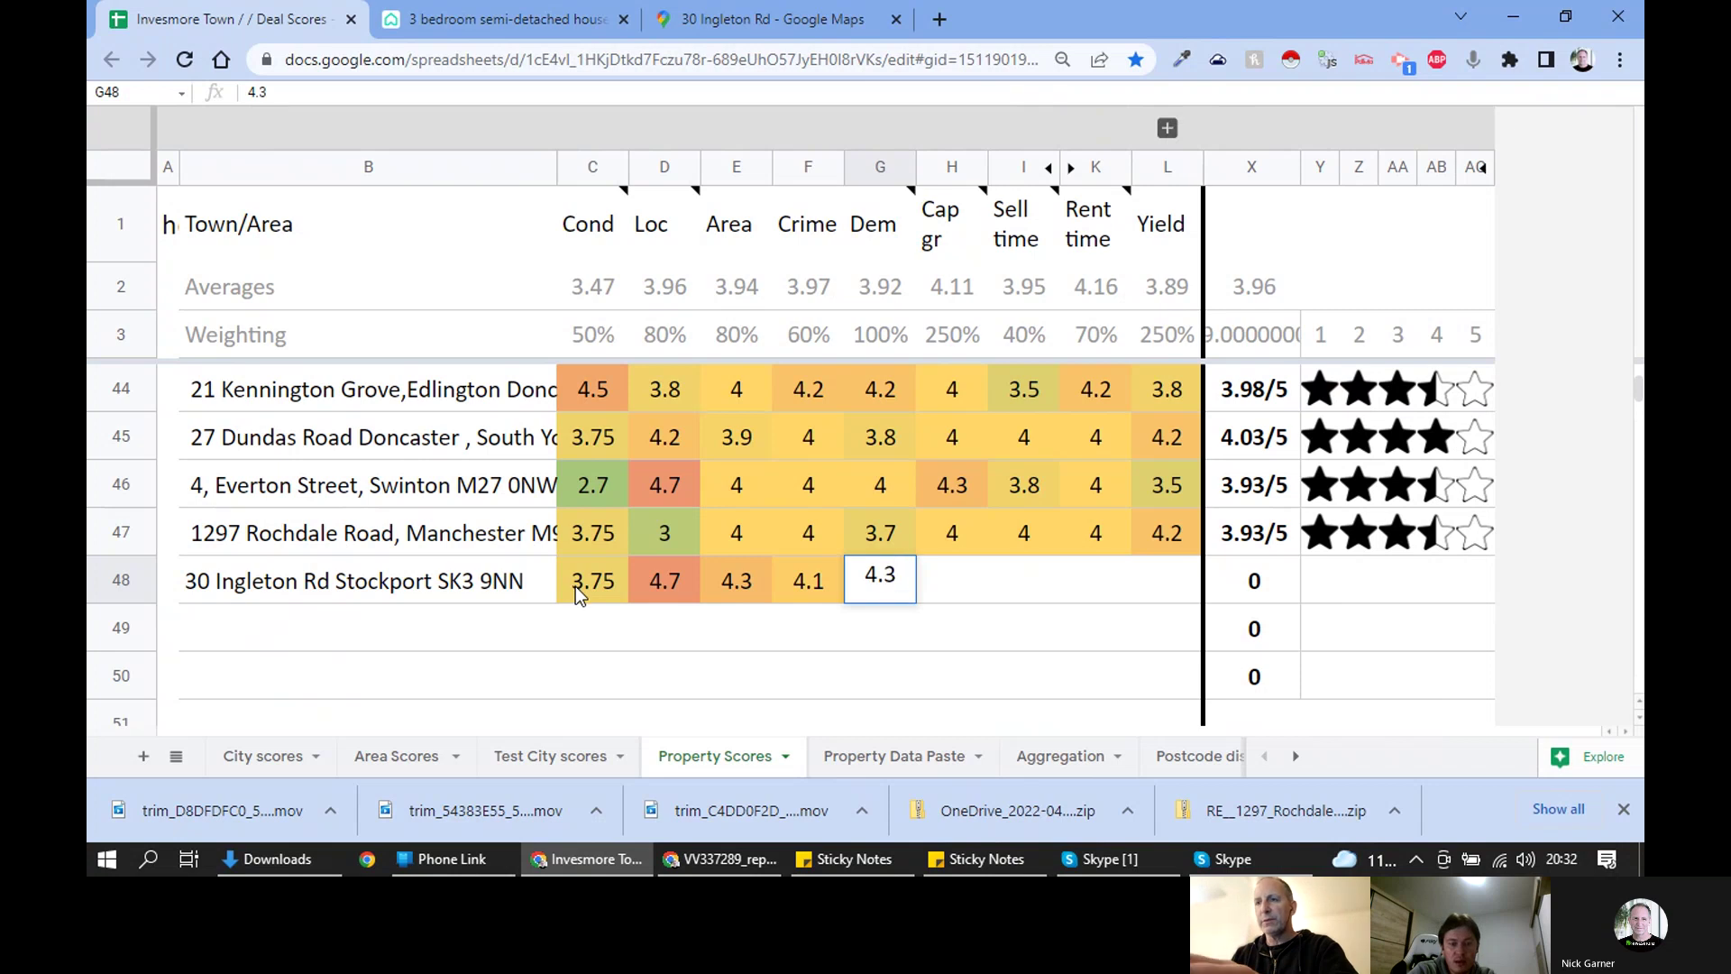
key("Tab")
key("Left")
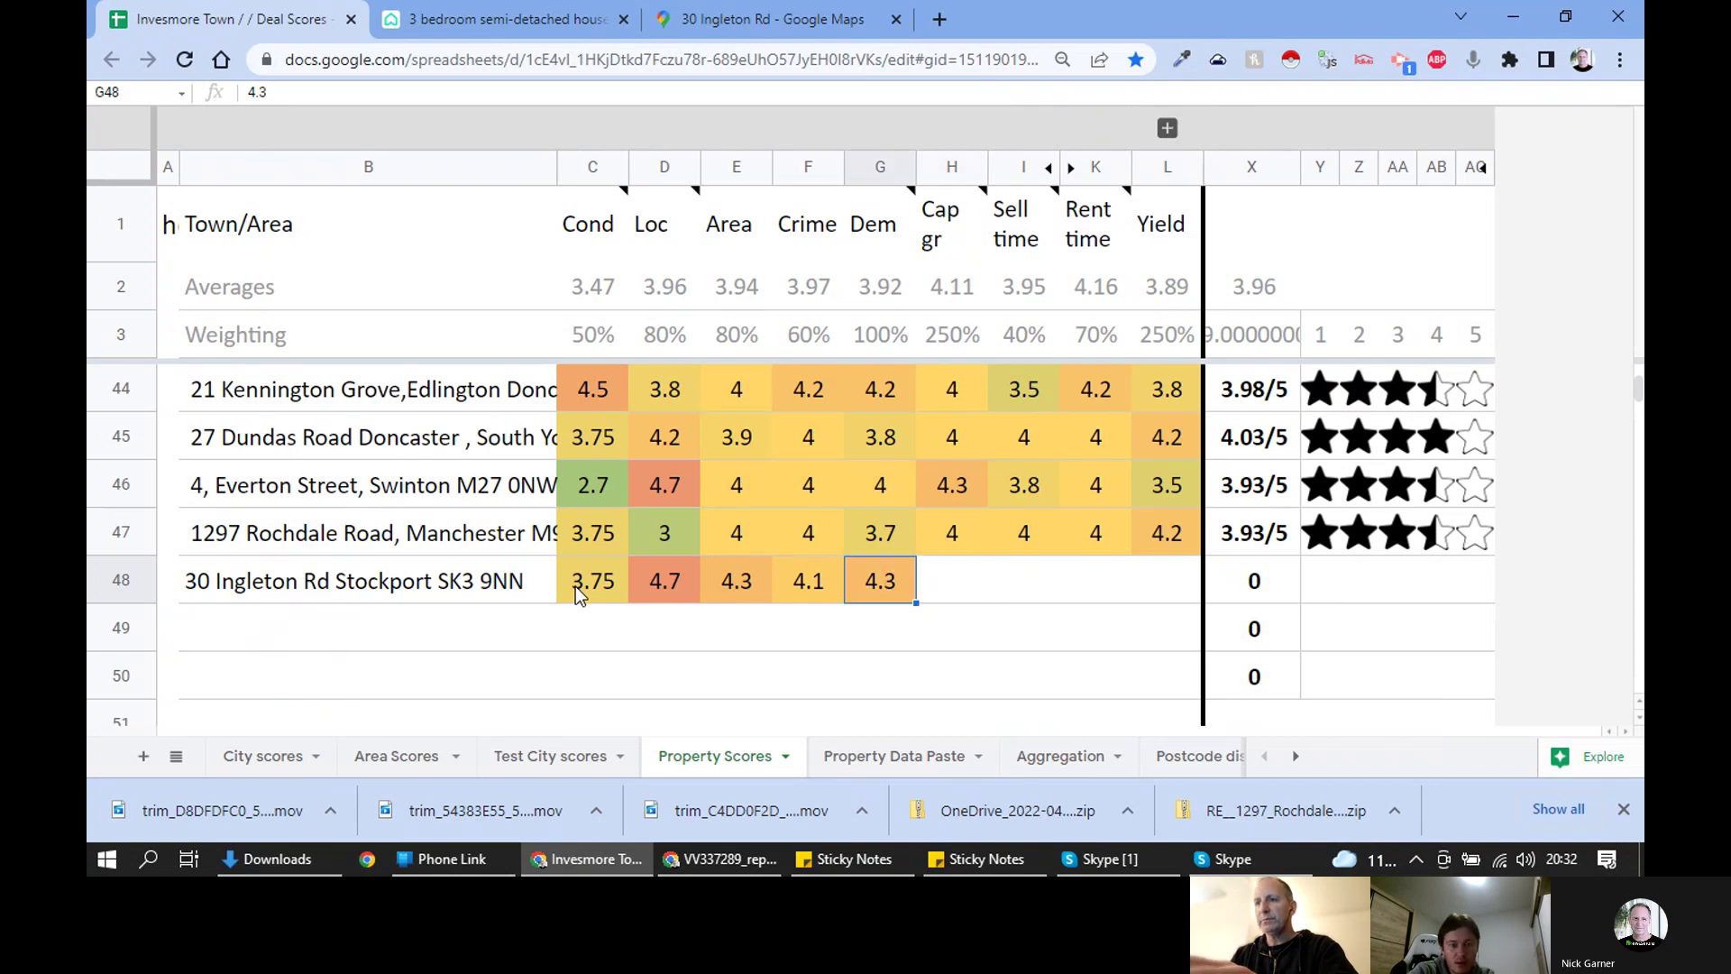
type("4.7")
key("Tab")
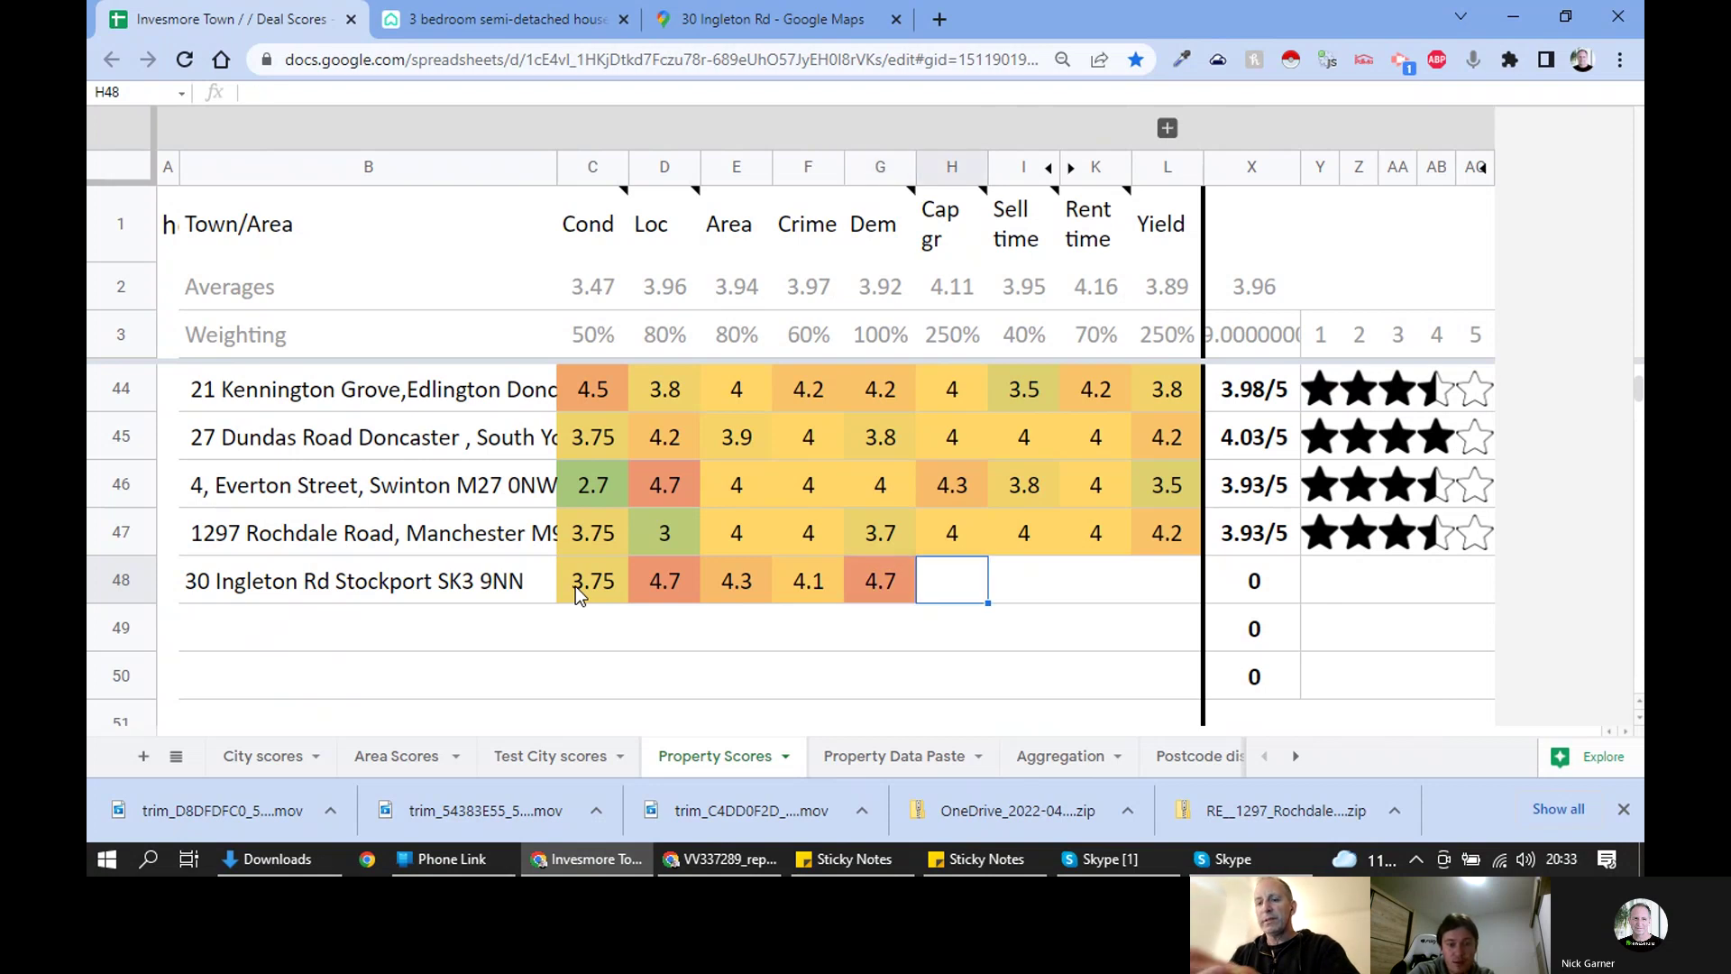
type("4.3")
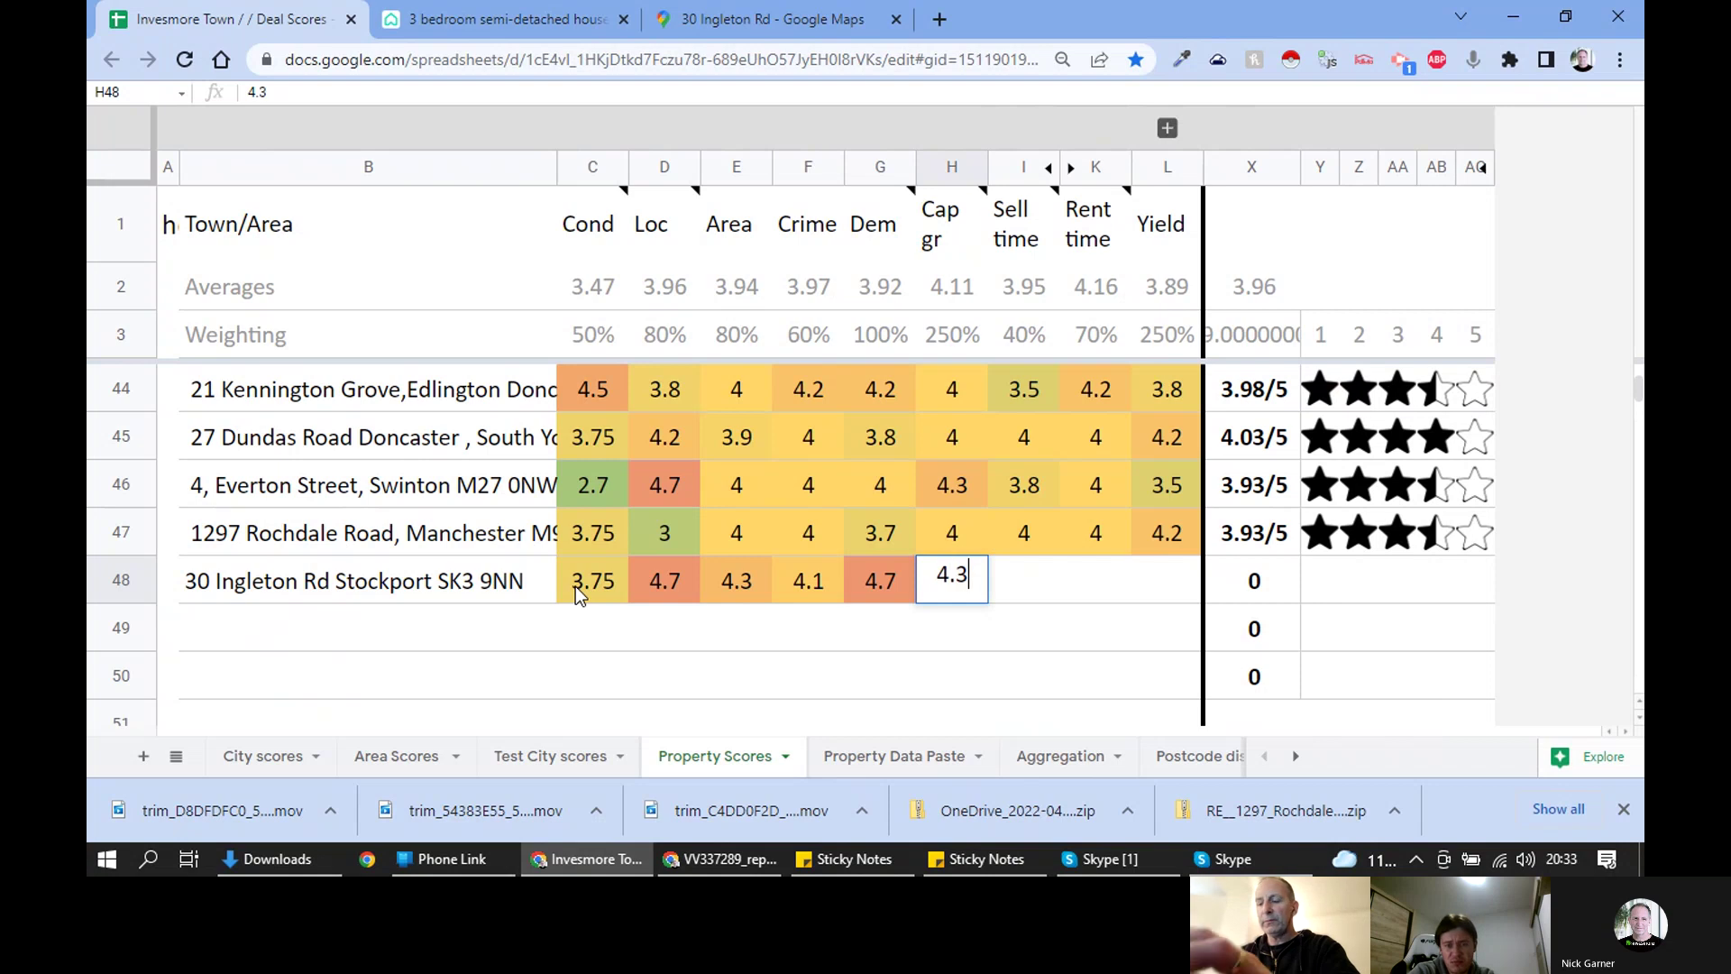
key("Return")
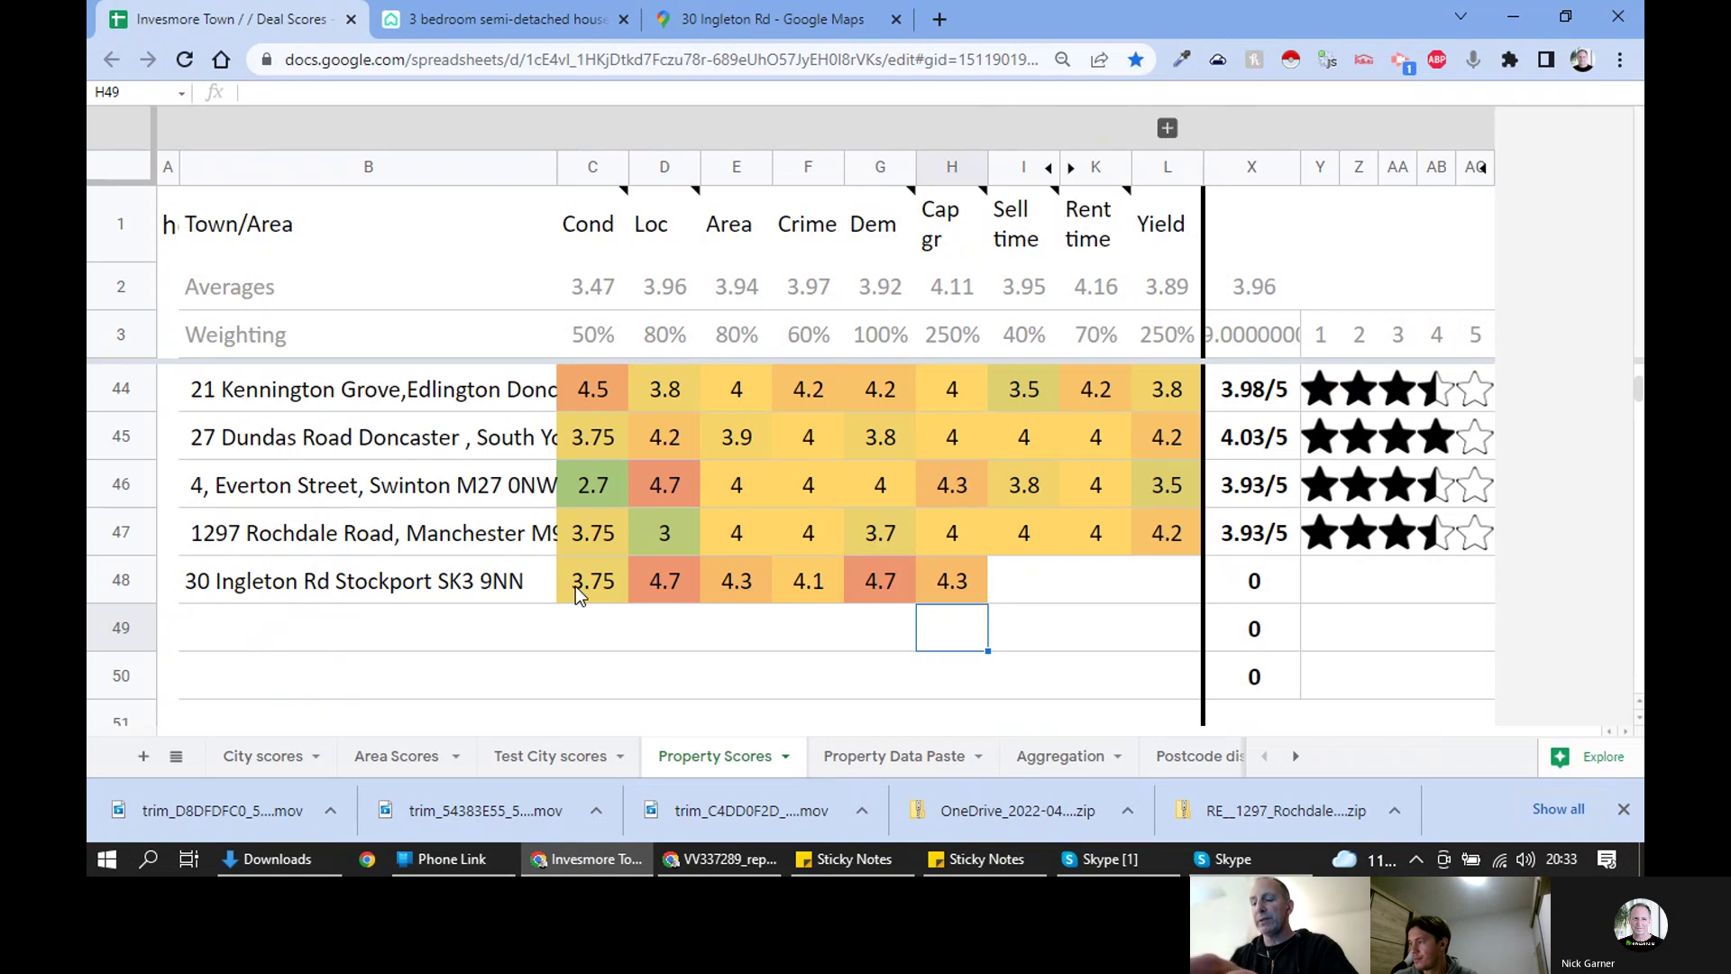
Complete row 48's visible scores with 4 for Sell time, 4 for Rent time and 3 for Yield.
key("Up")
key("Right")
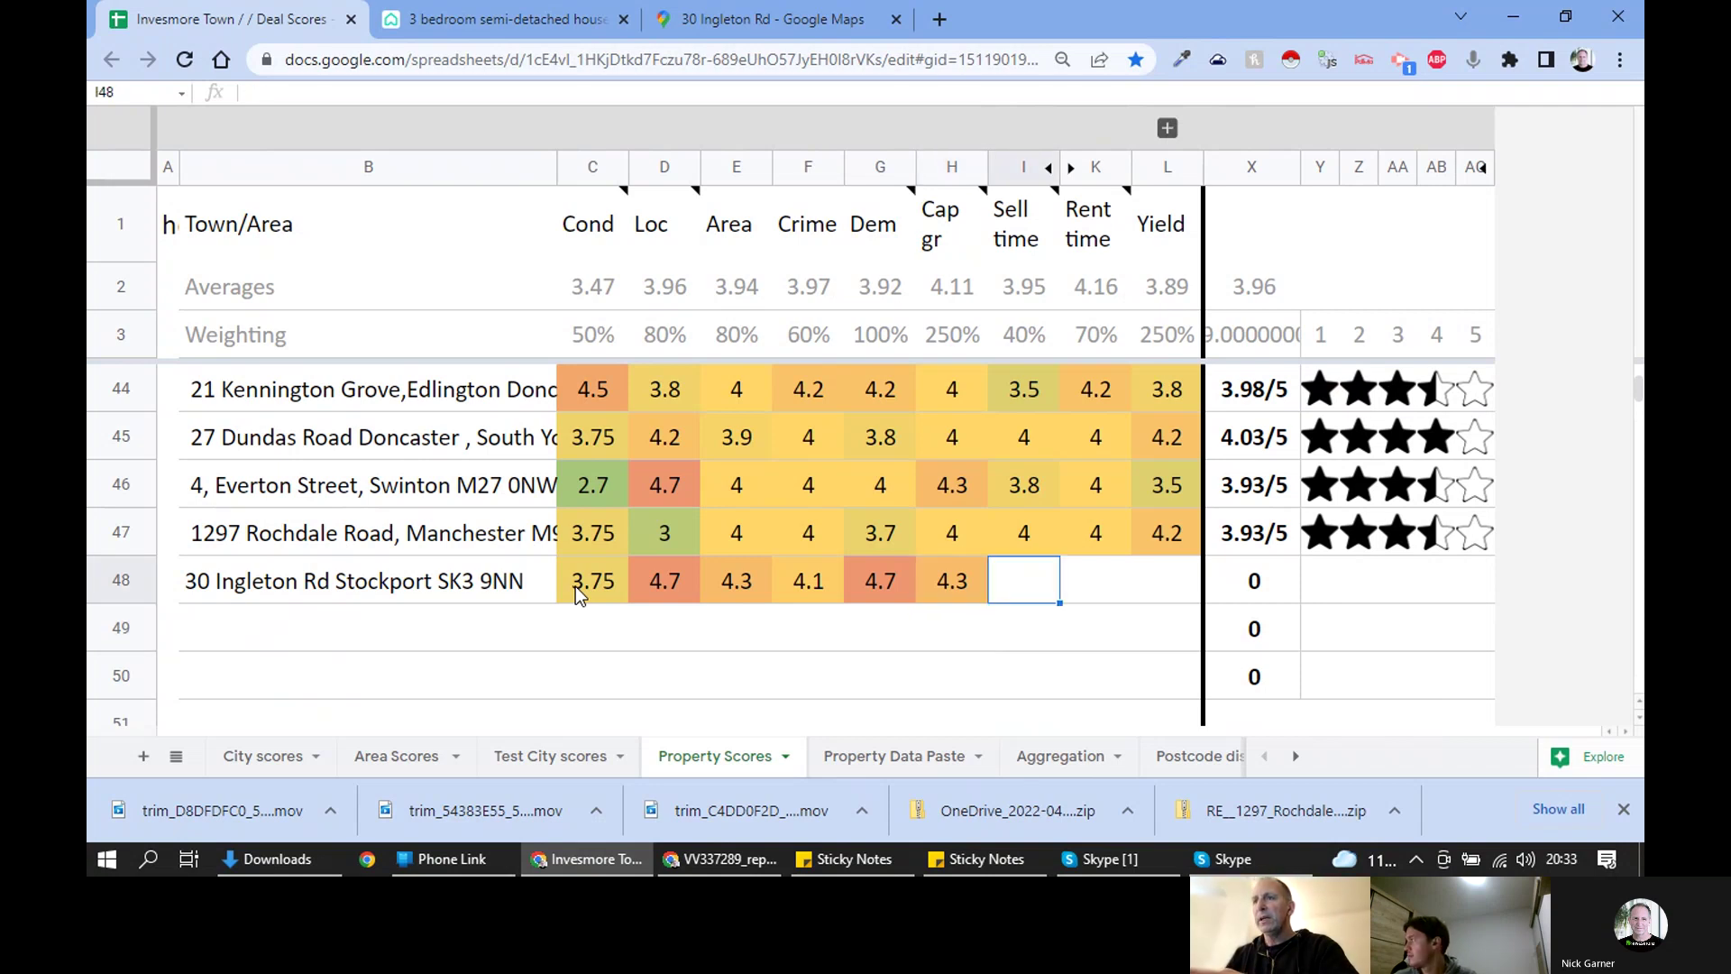
type("4")
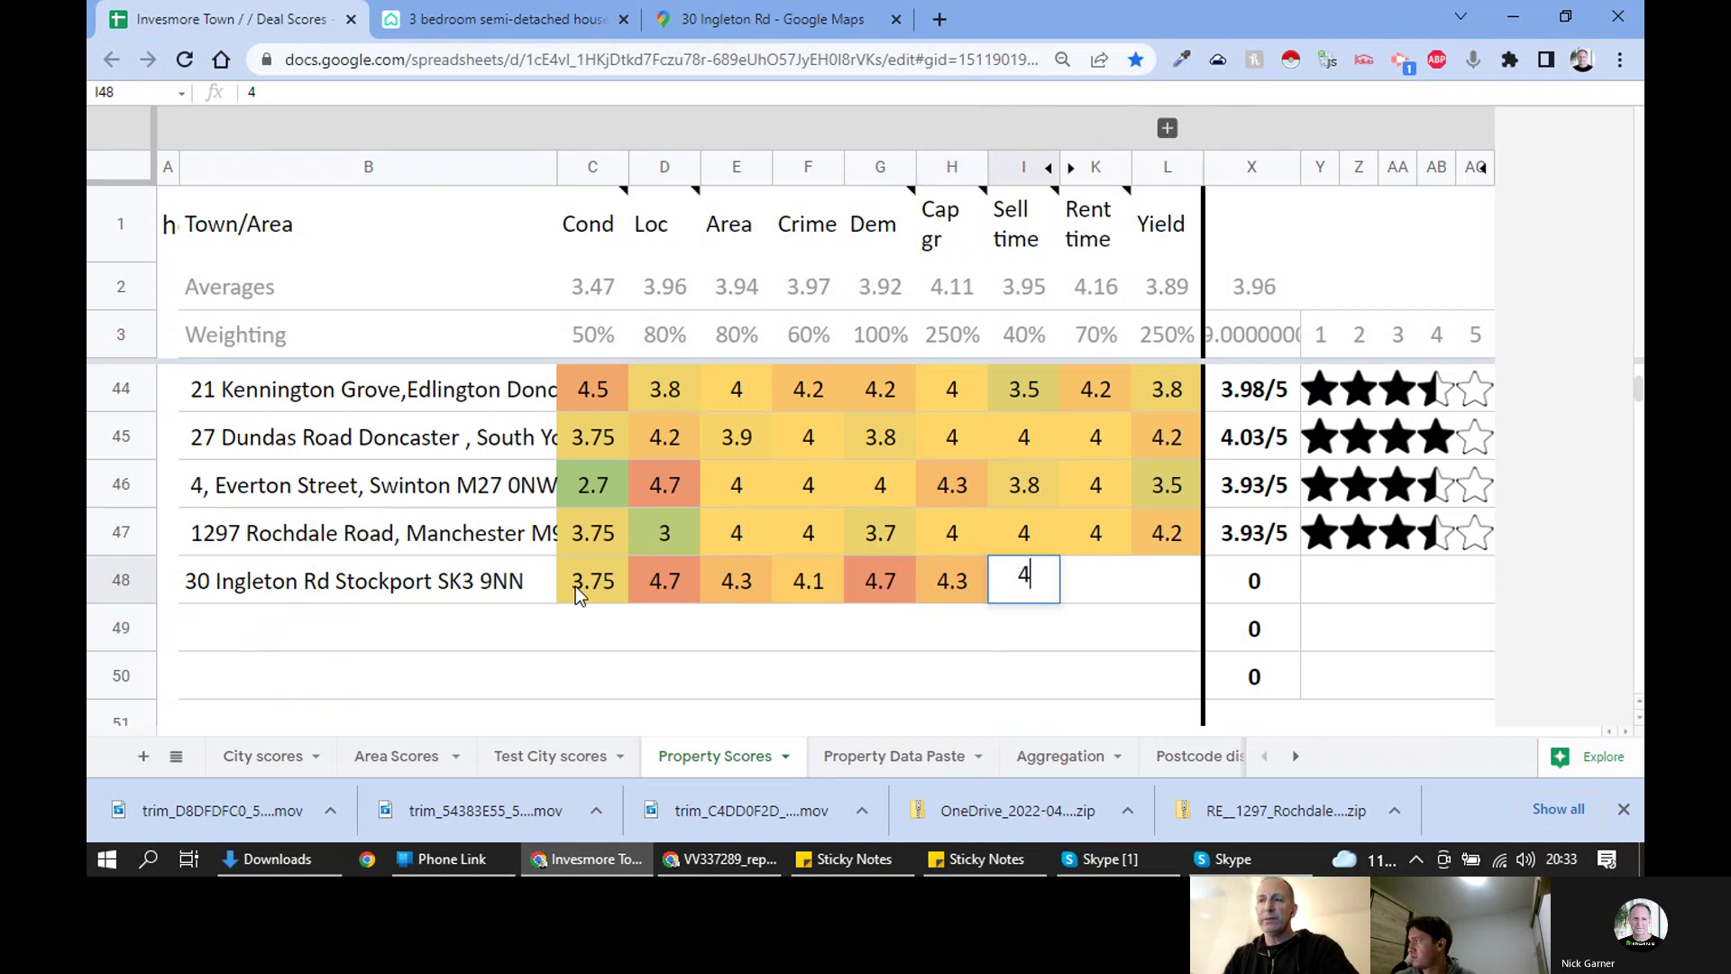
key("Tab")
type("4")
key("Tab")
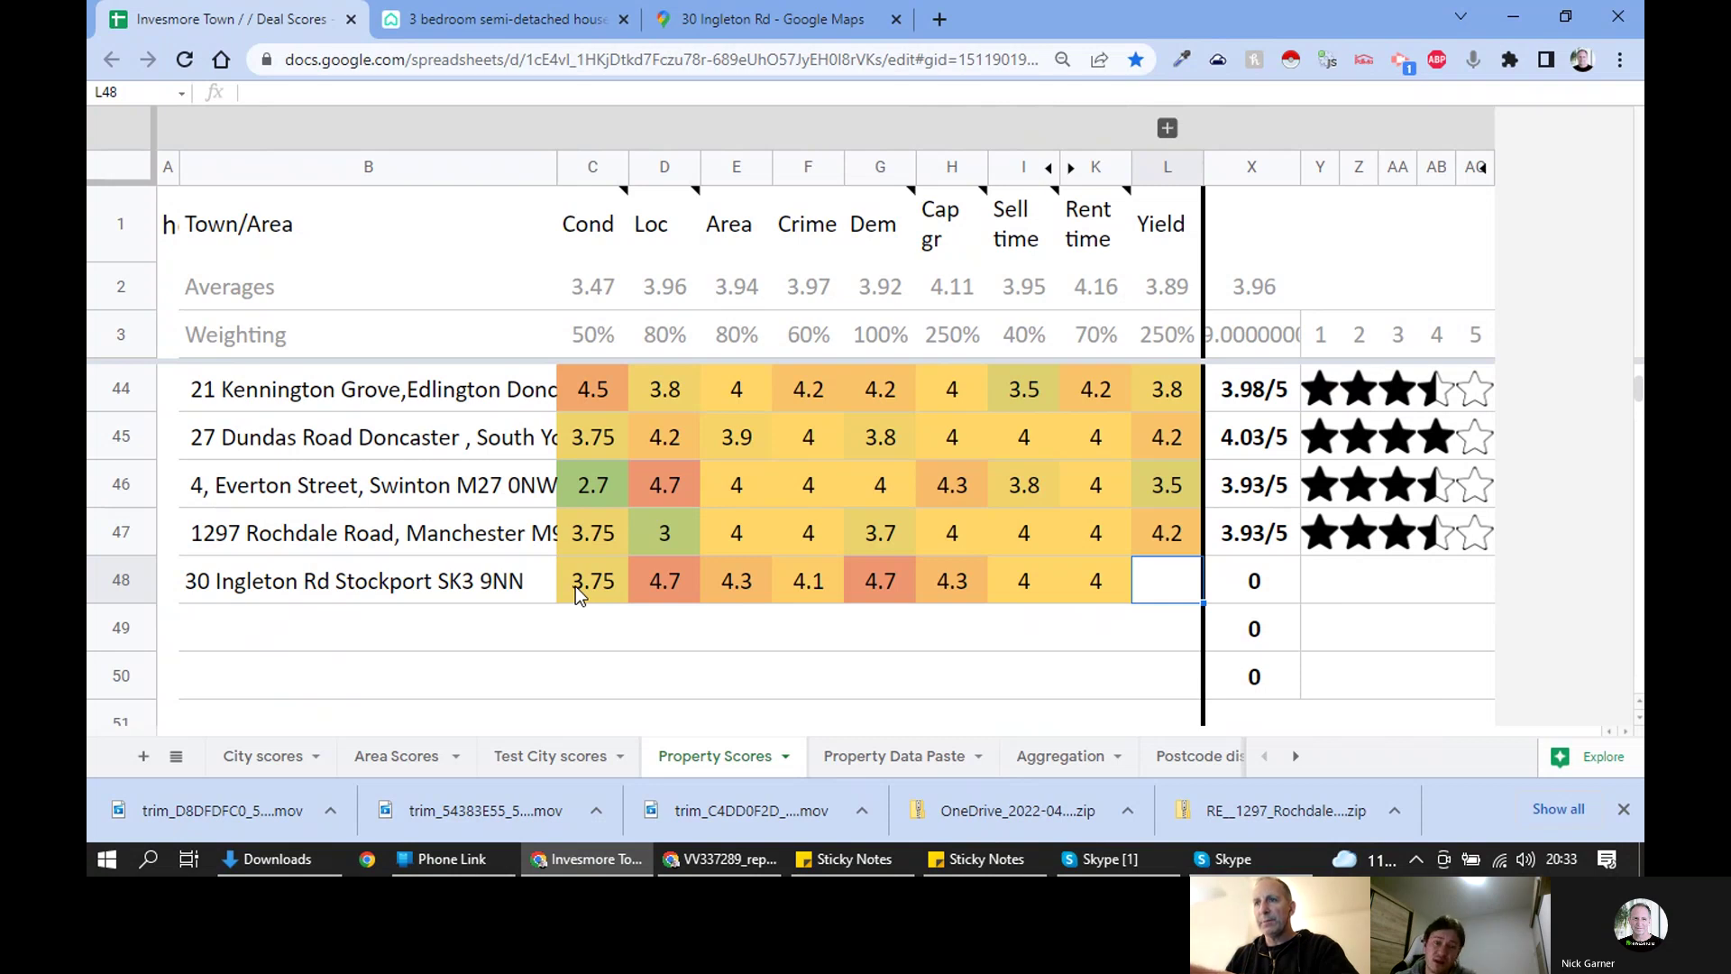
type("3")
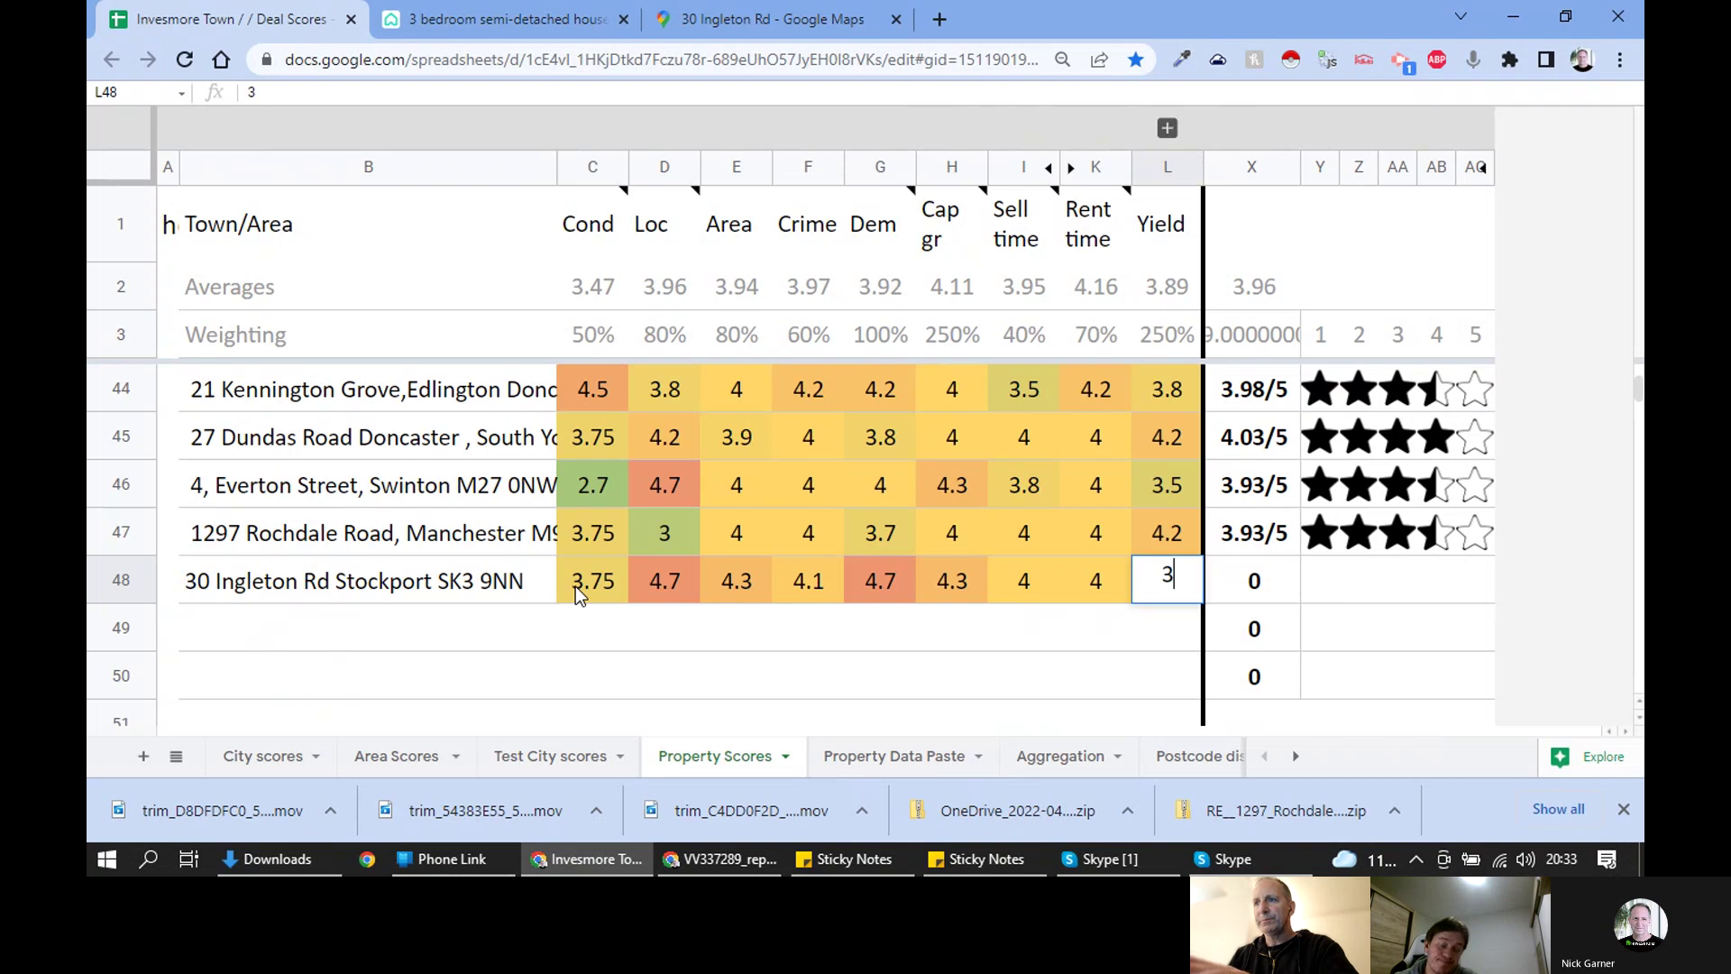
key("Tab")
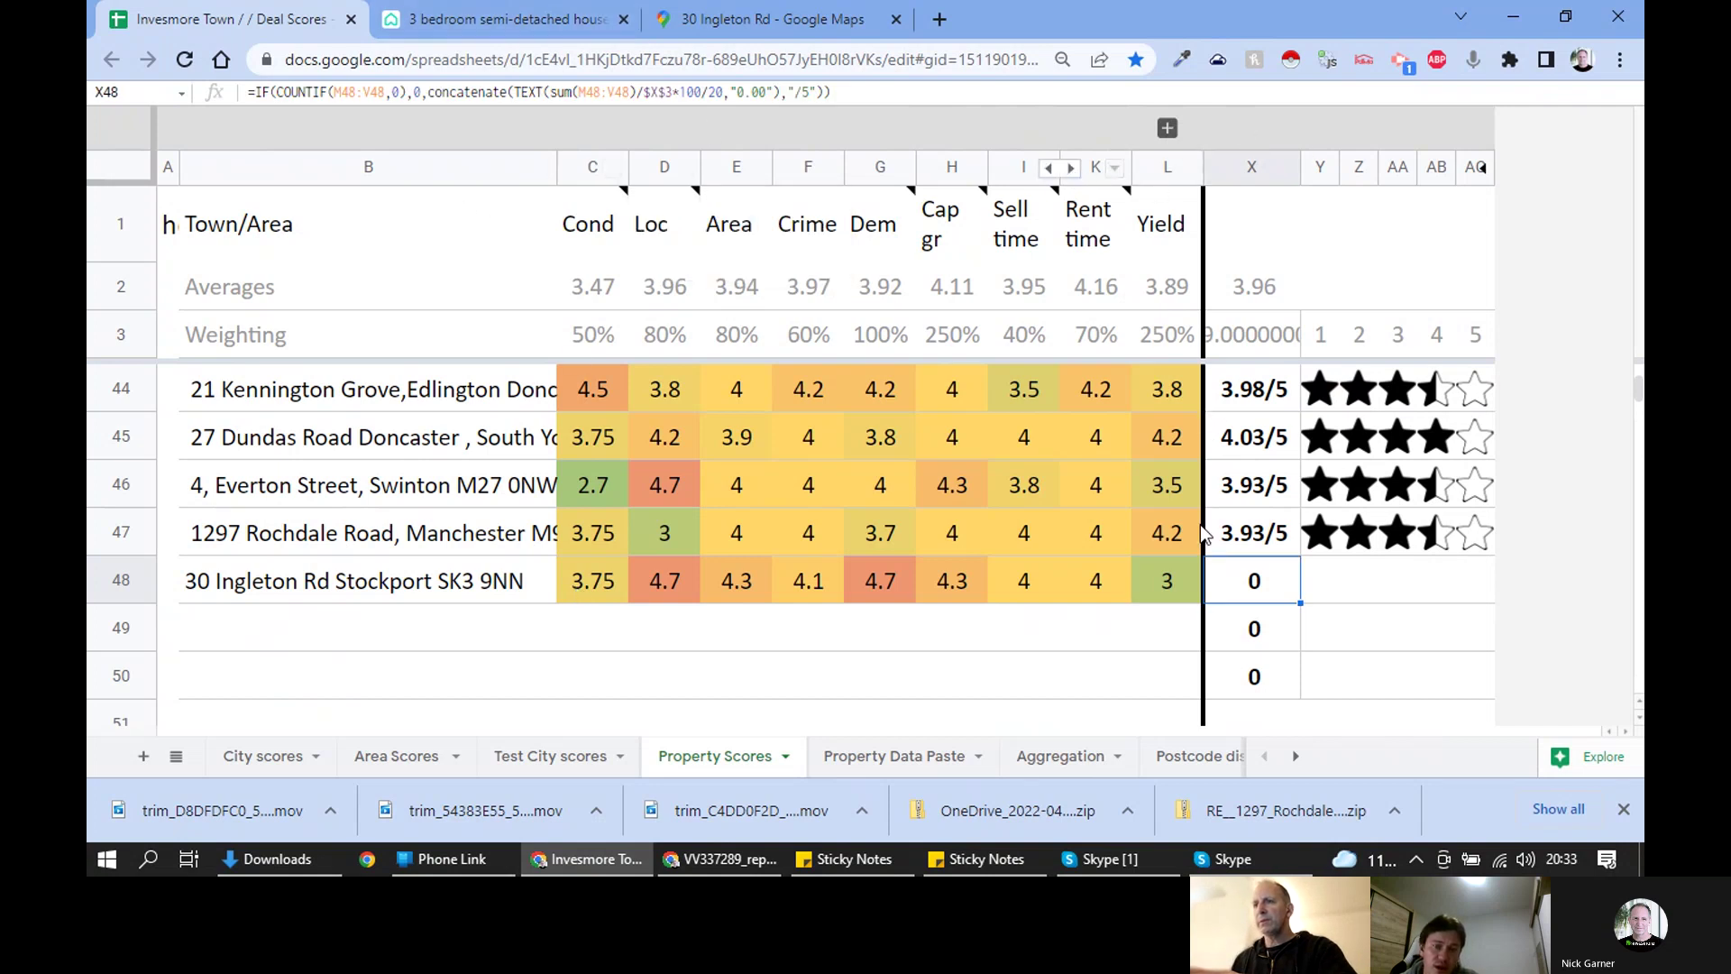
Fill row 48's score of 4 in the hidden Price column, unhiding the column for the entry and hiding it again.
left_click(1069, 168)
left_click(1091, 586)
type("0")
key("Return")
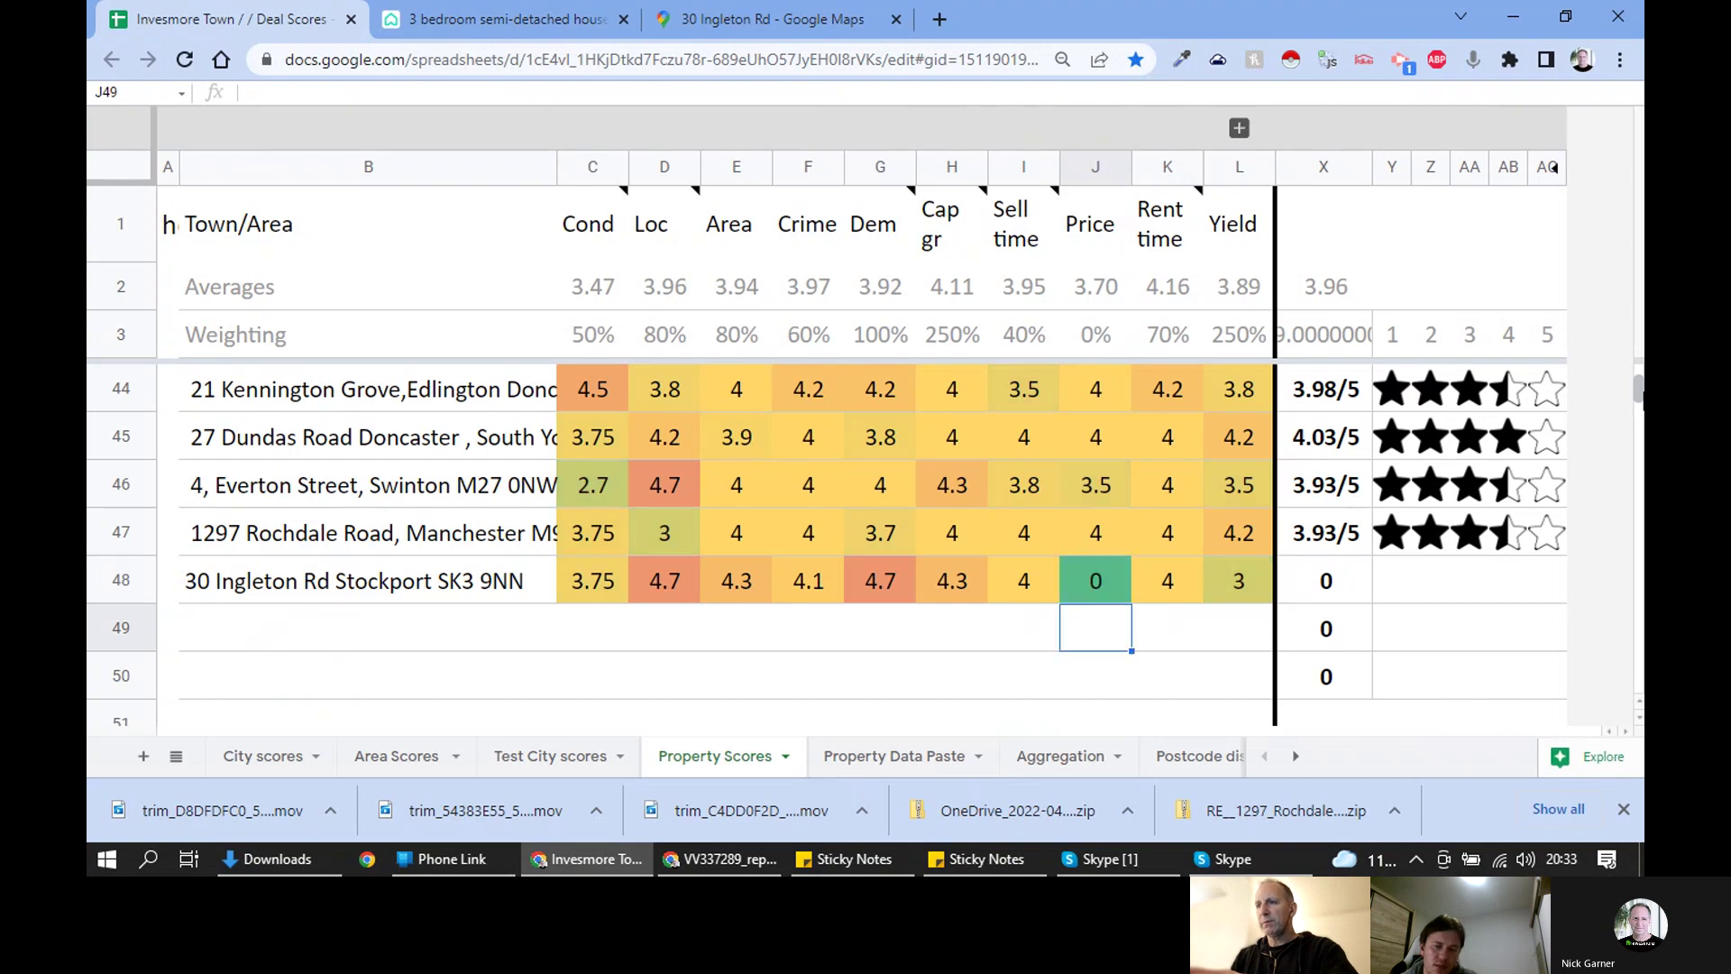
left_click(1096, 579)
type("4")
key("Return")
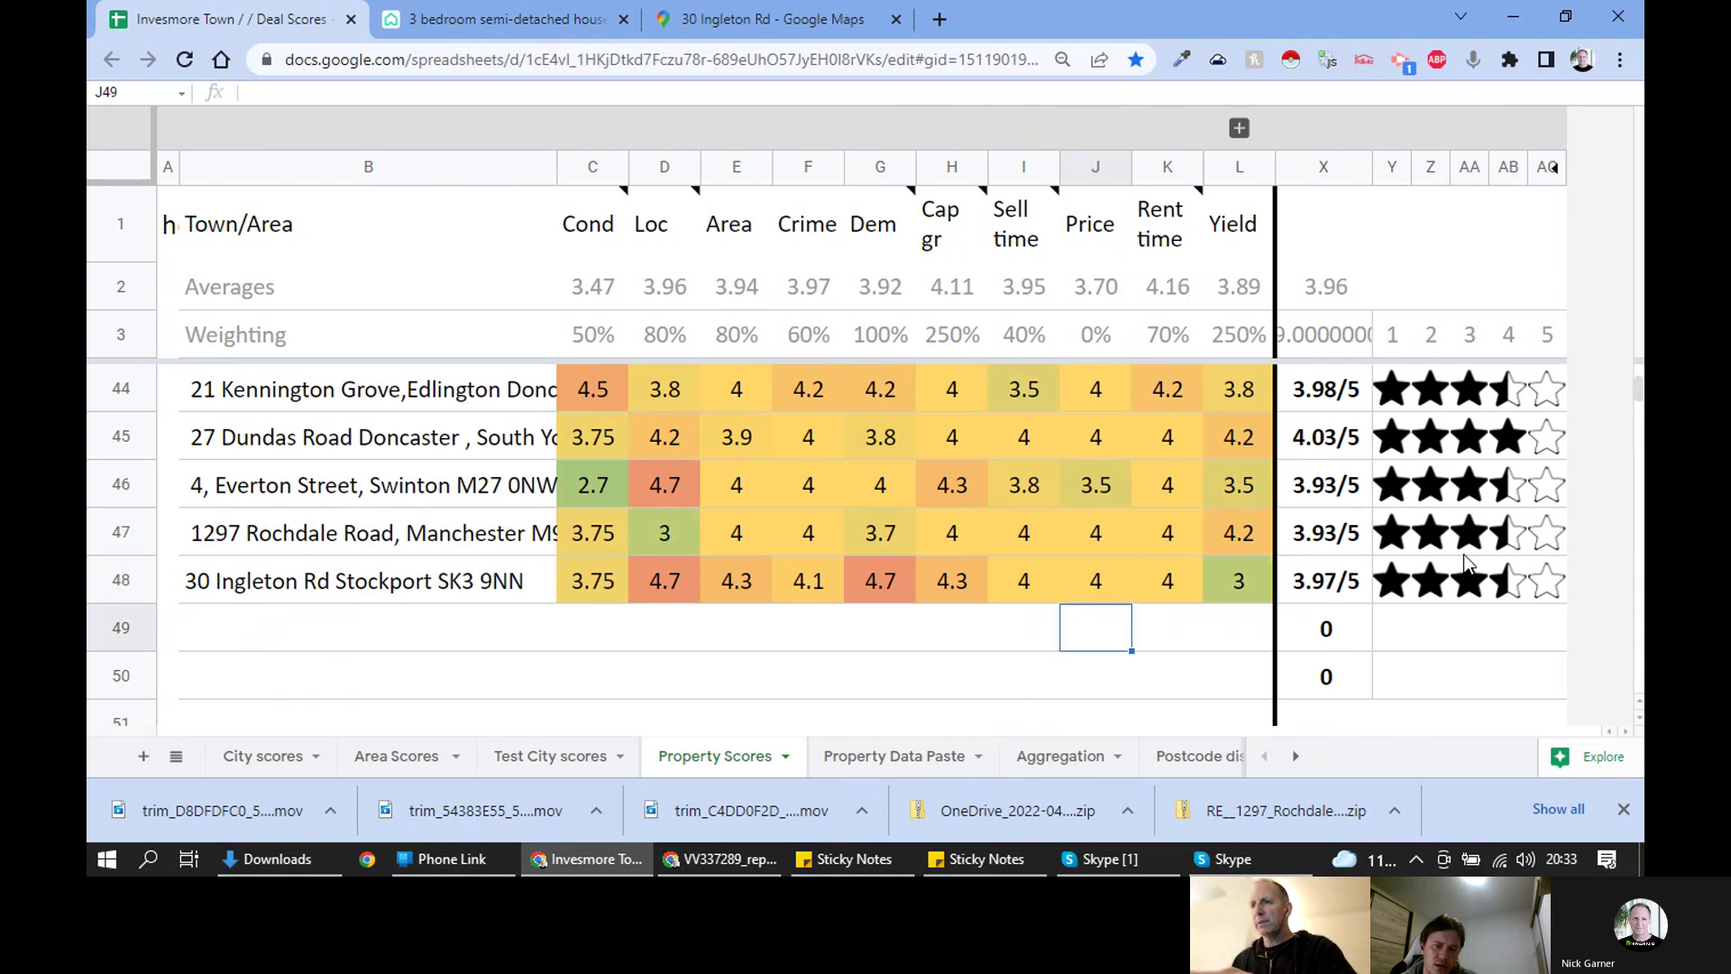
right_click(1108, 176)
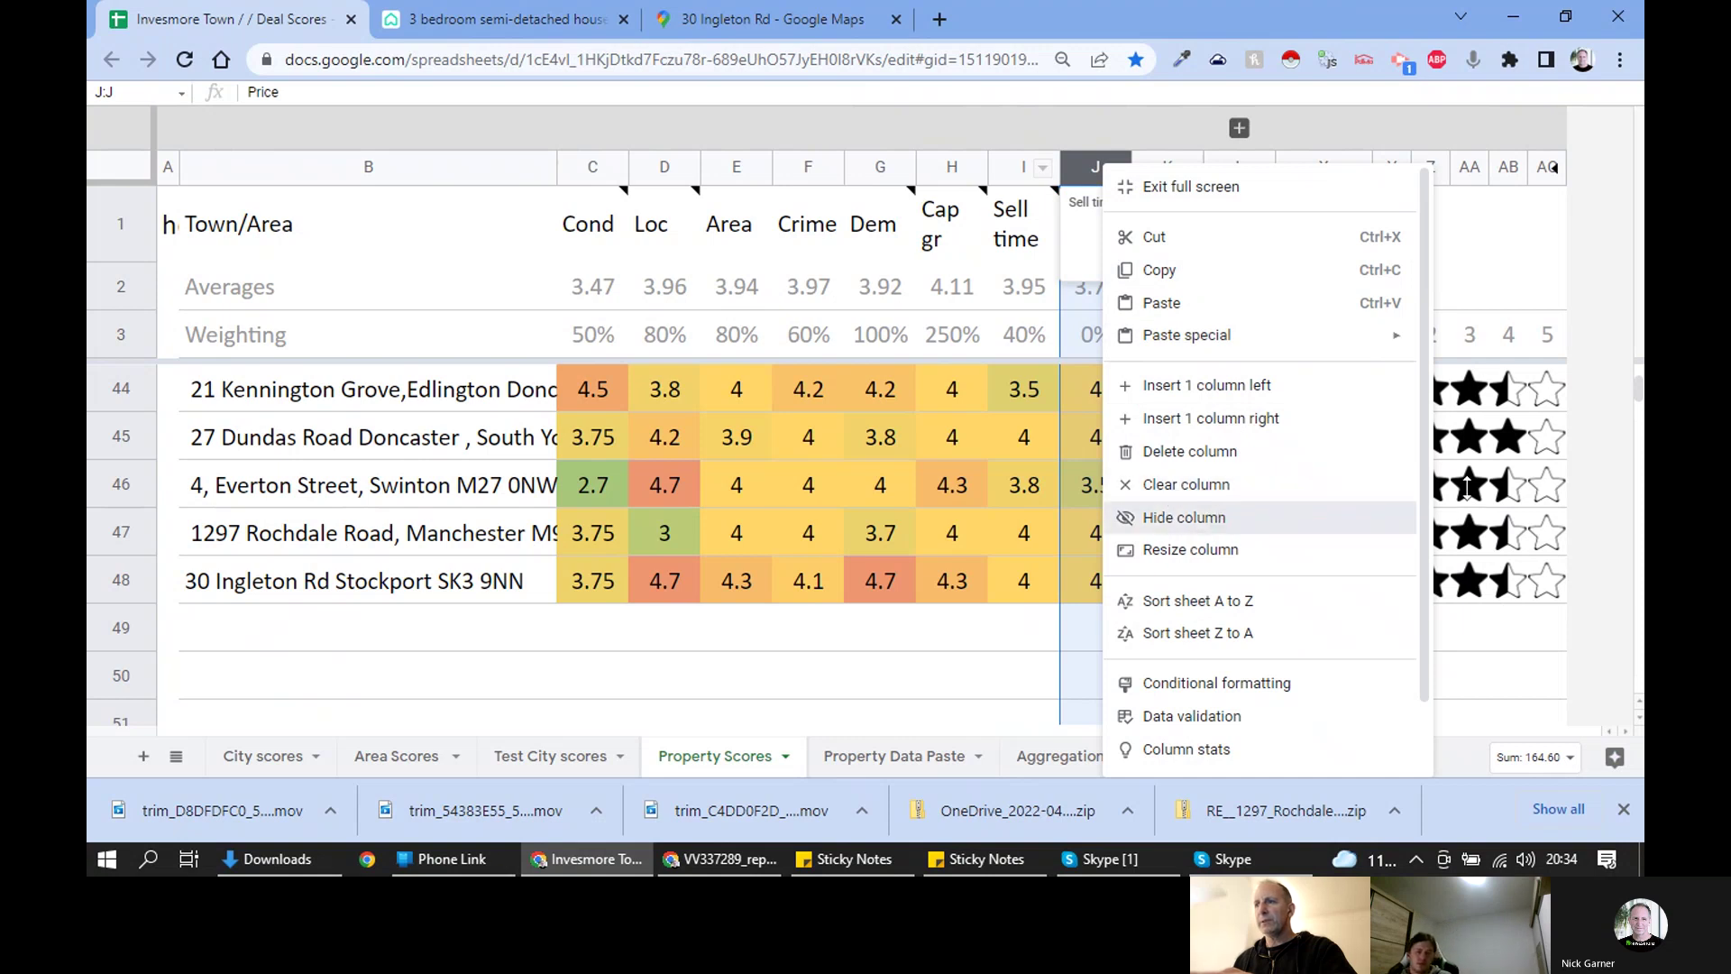
left_click(1219, 520)
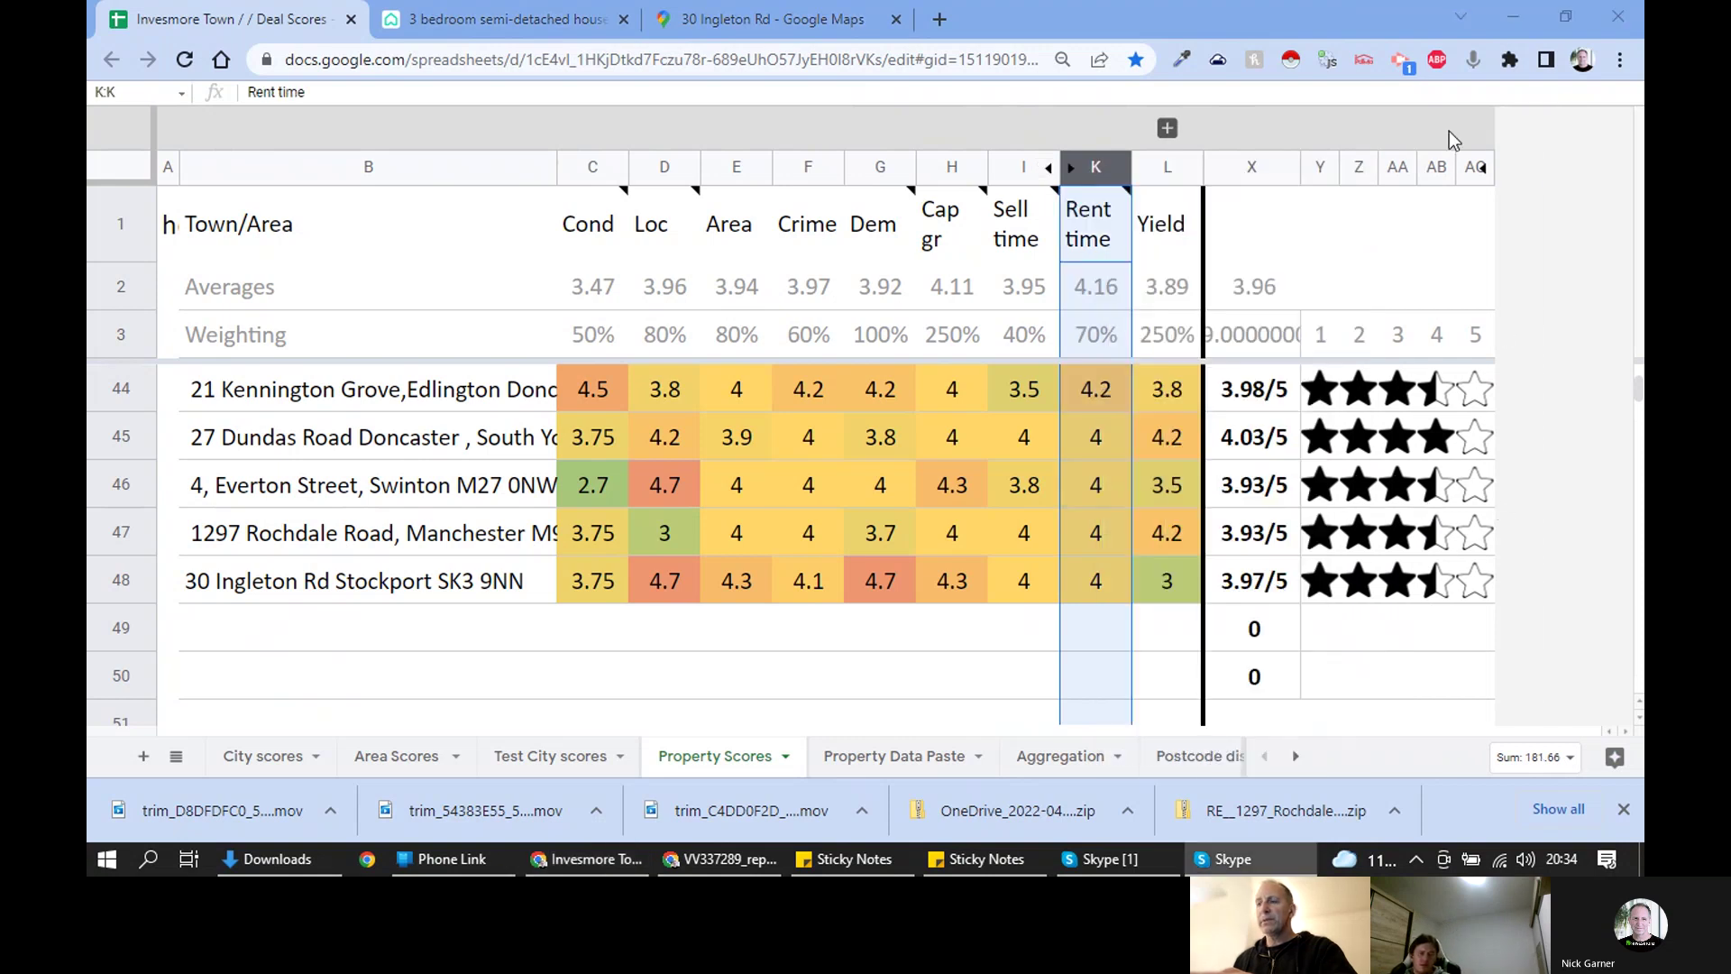